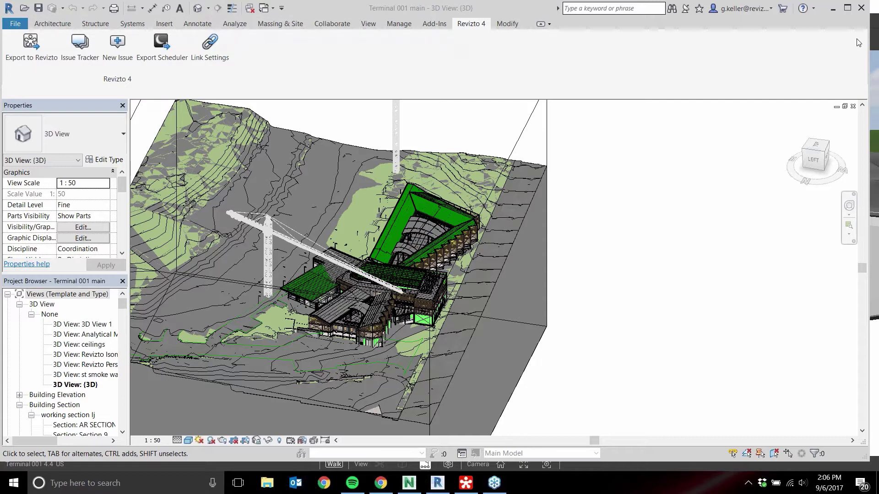
Review the Revizto export options for the {3D} view with Phases included, and close them without exporting
left_click(493, 9)
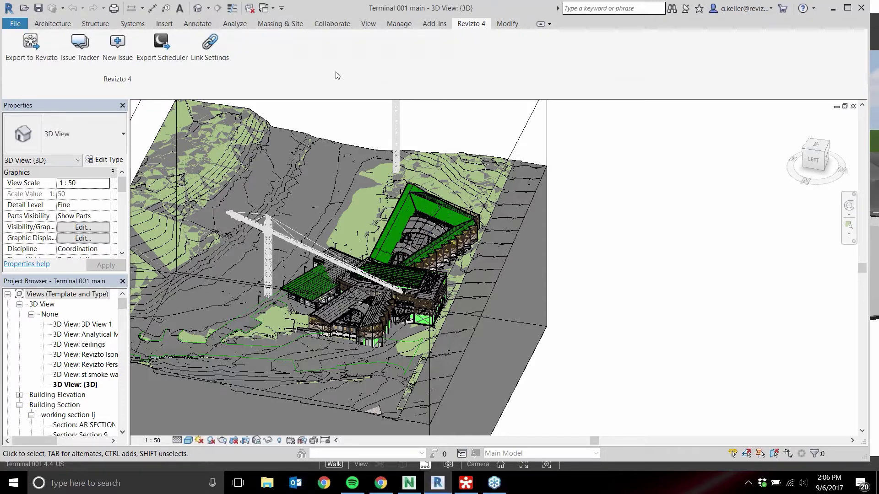
left_click(31, 60)
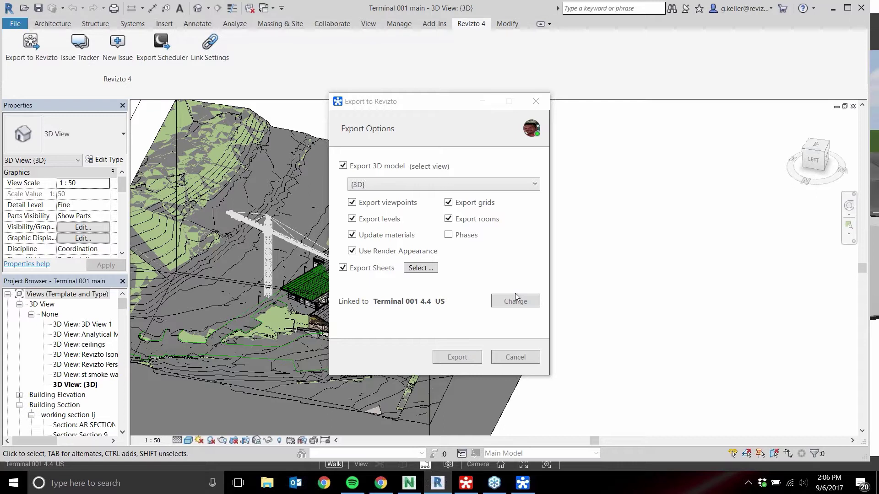
left_click(448, 235)
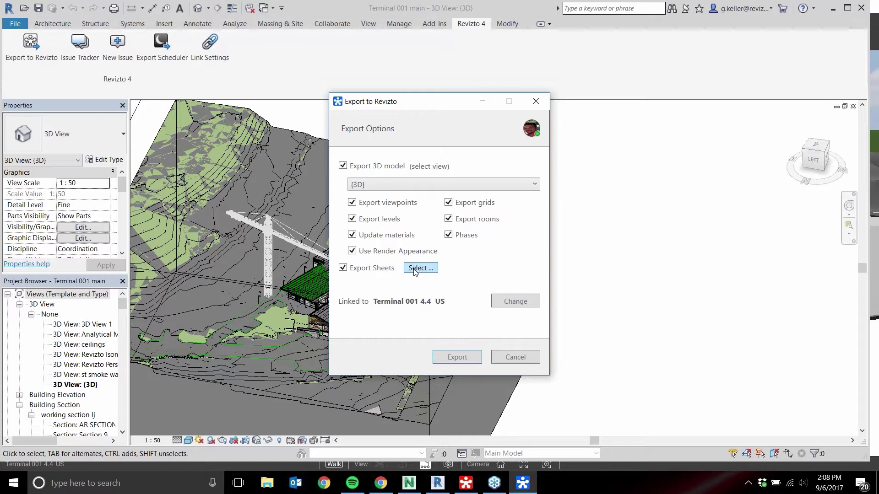
left_click(523, 360)
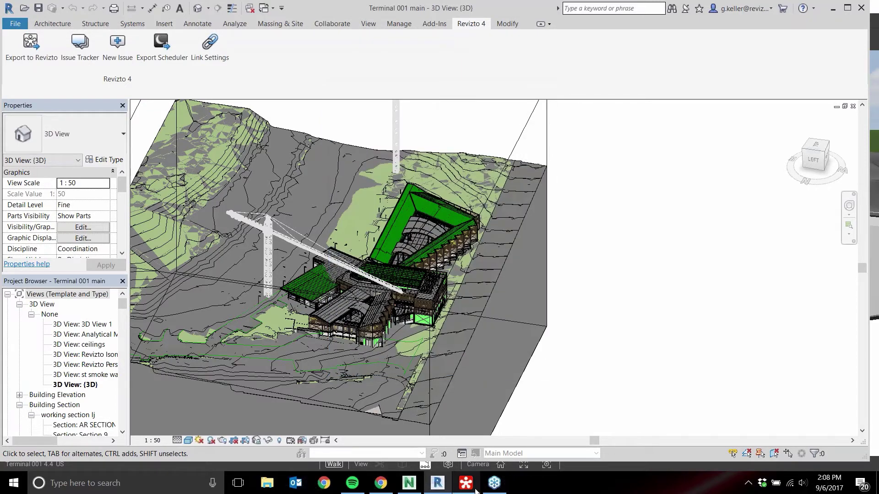
Switch to Revizto and open the project's sharing settings, ready to enter an invitee's e-mail
left_click(473, 486)
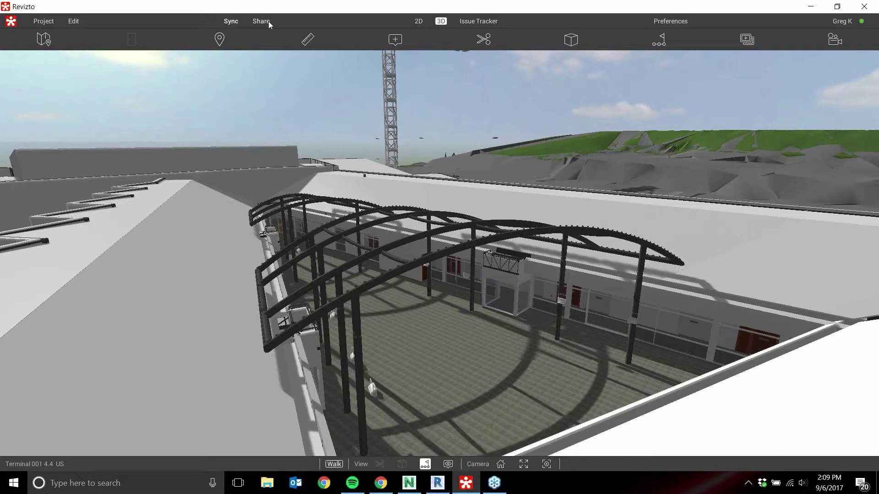
left_click(260, 22)
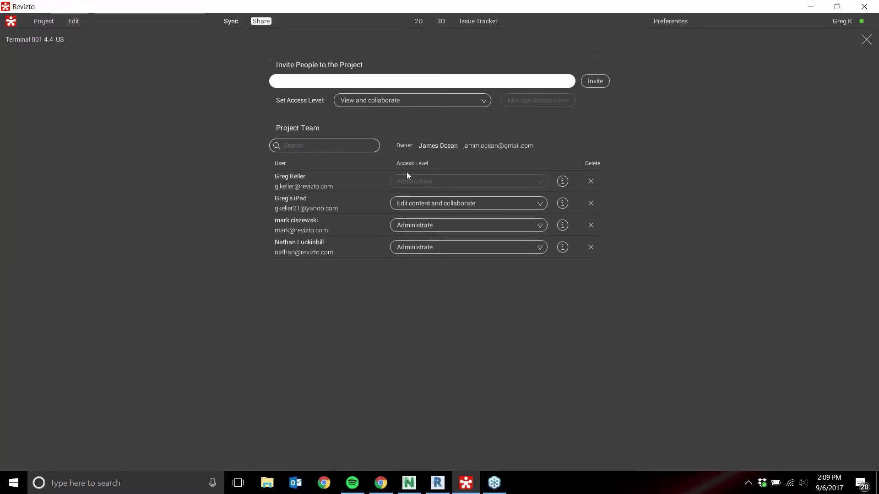
left_click(356, 82)
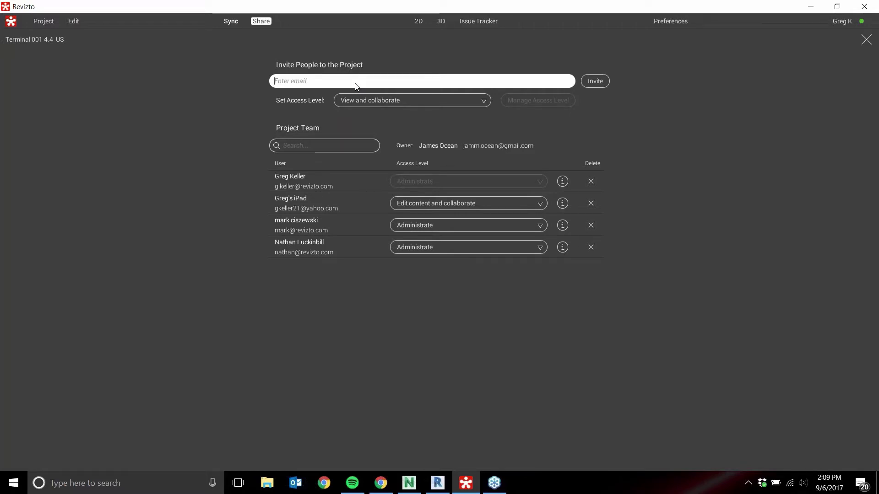
Examine the access levels available for invited people and the access information of an existing team member
left_click(411, 103)
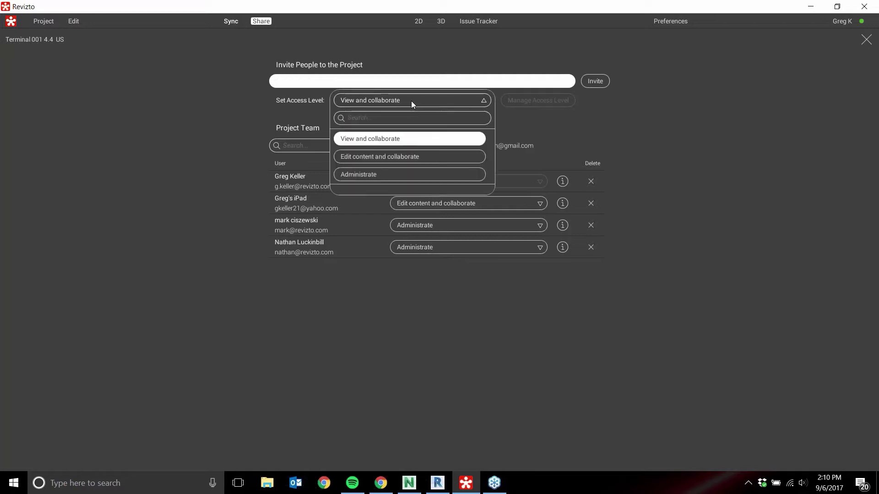
left_click(486, 104)
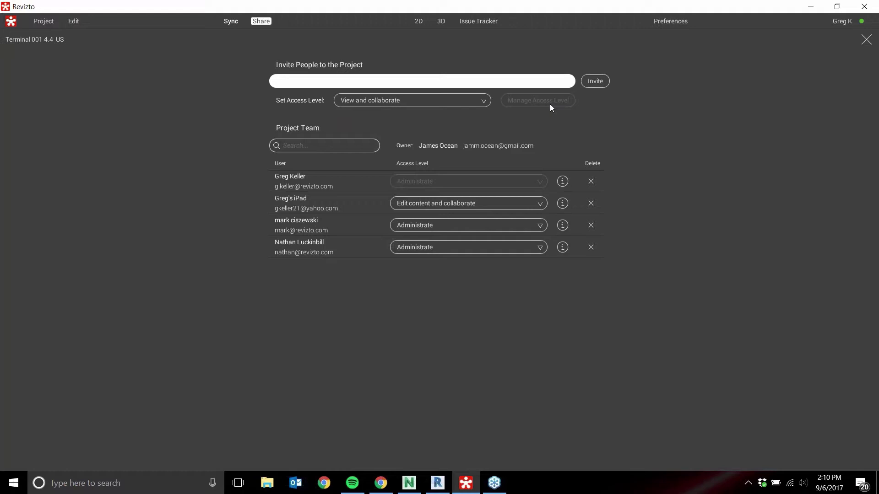
left_click(484, 100)
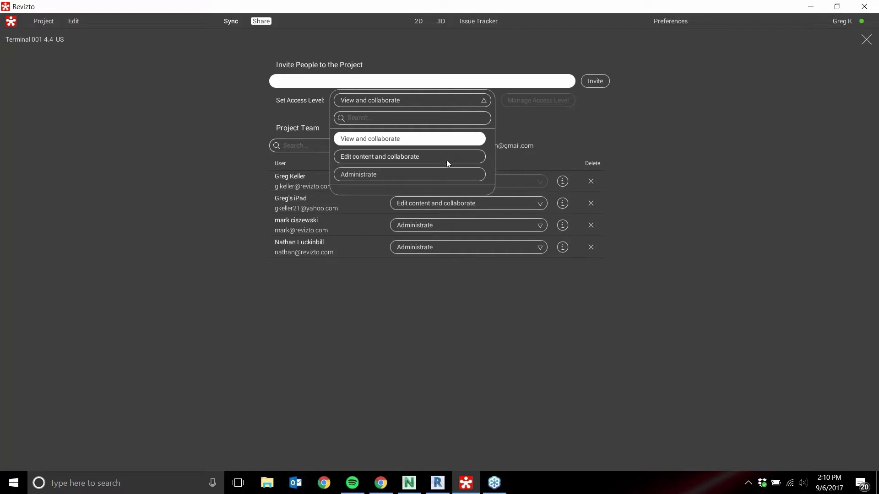
left_click(484, 101)
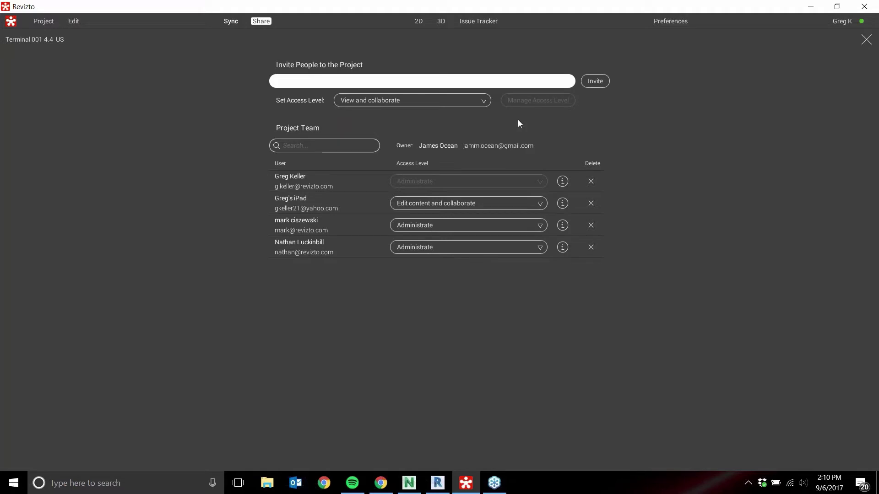
left_click(484, 101)
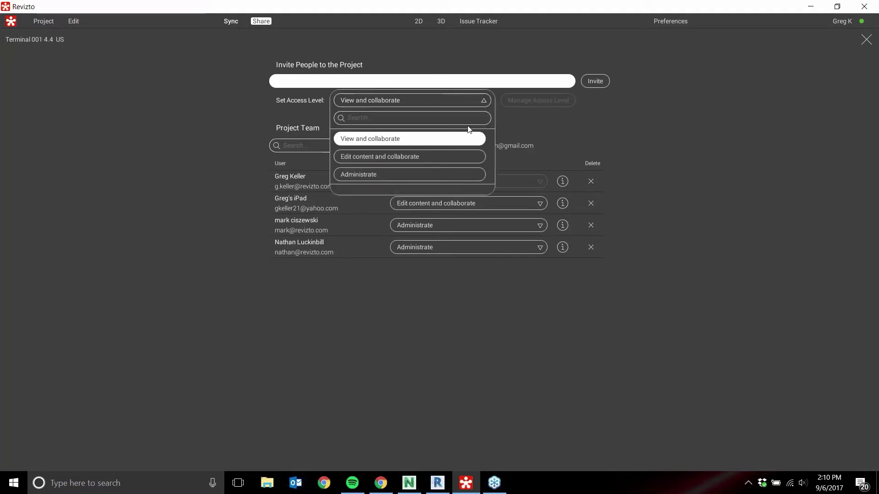
left_click(485, 101)
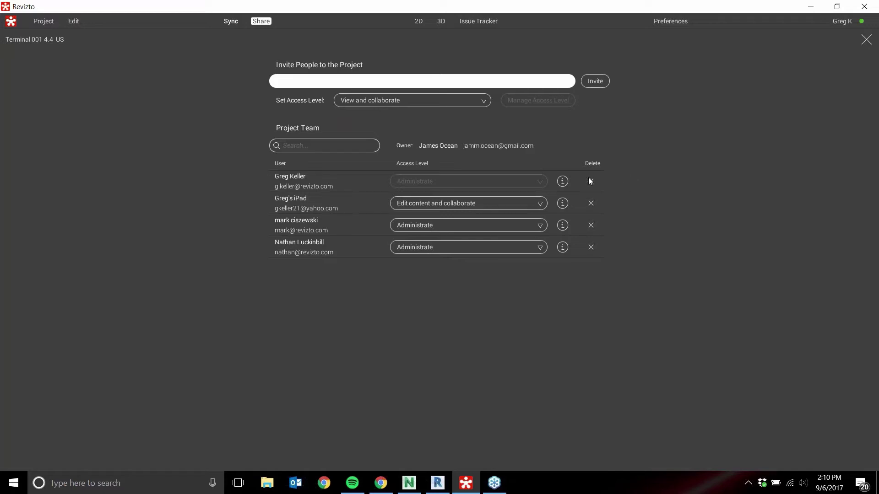
left_click(562, 203)
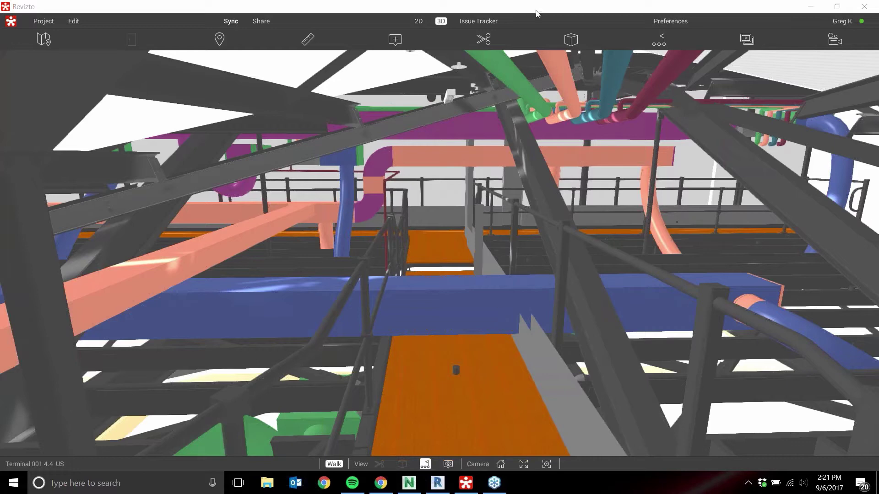
Cut the model with a section box around the blue duct and orange walkway, extend its near face toward the camera, and leave the tool
left_click(486, 39)
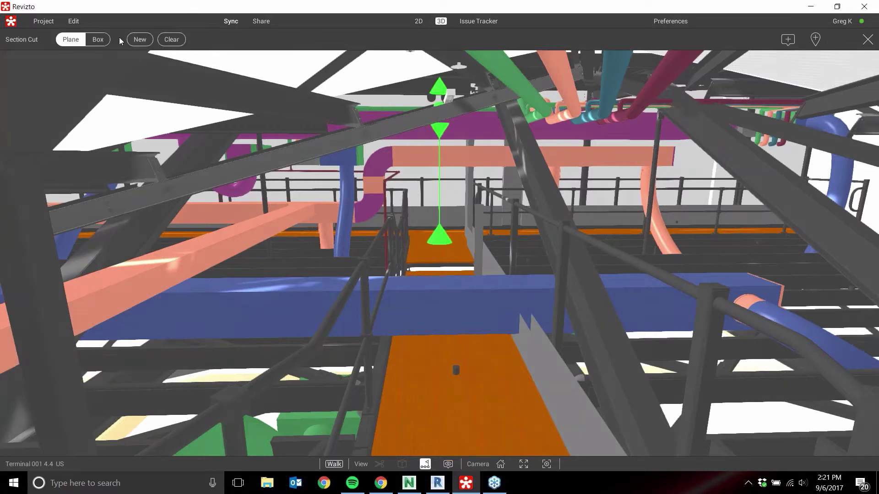
left_click(97, 40)
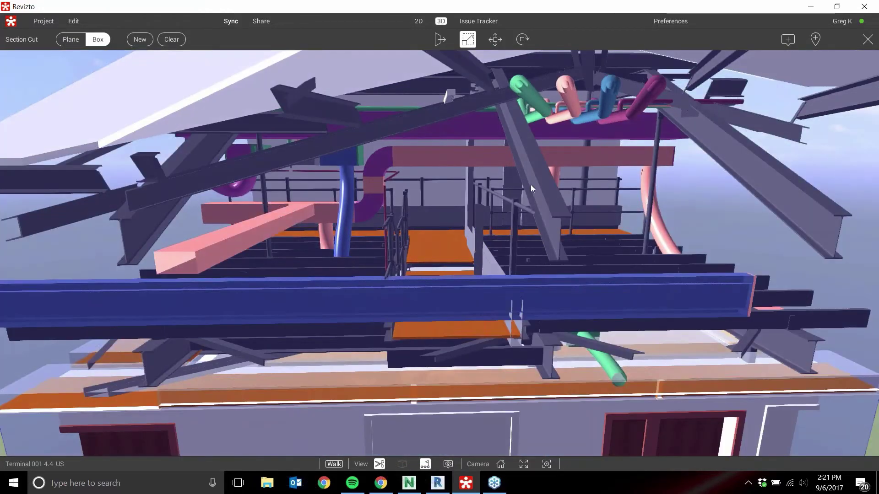
left_click_drag(531, 185, 548, 189)
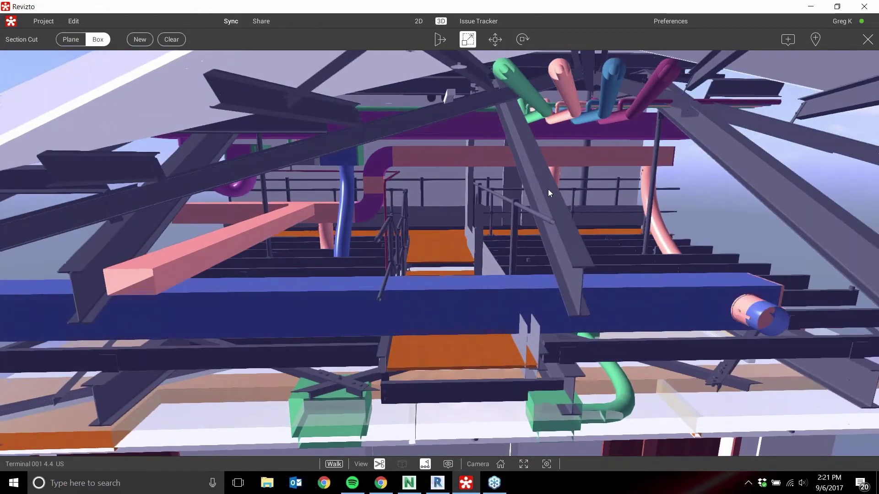
right_click_drag(548, 188, 533, 194)
key("s")
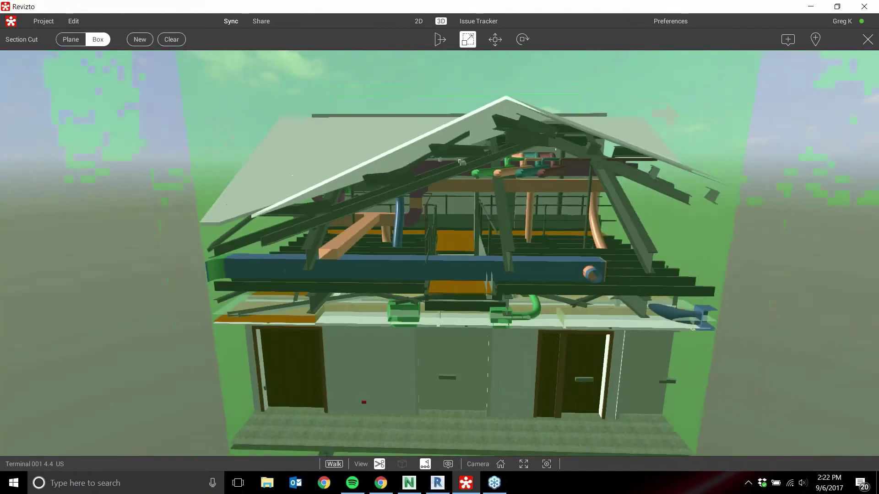
key("w")
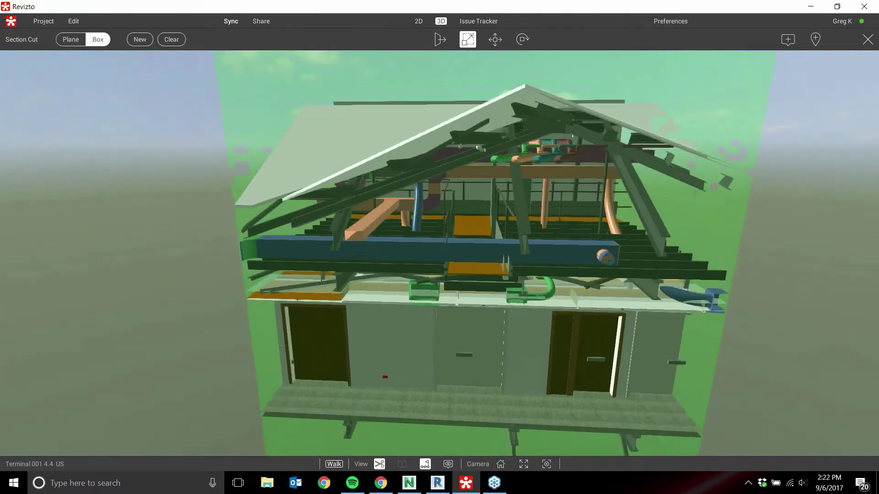
key("w")
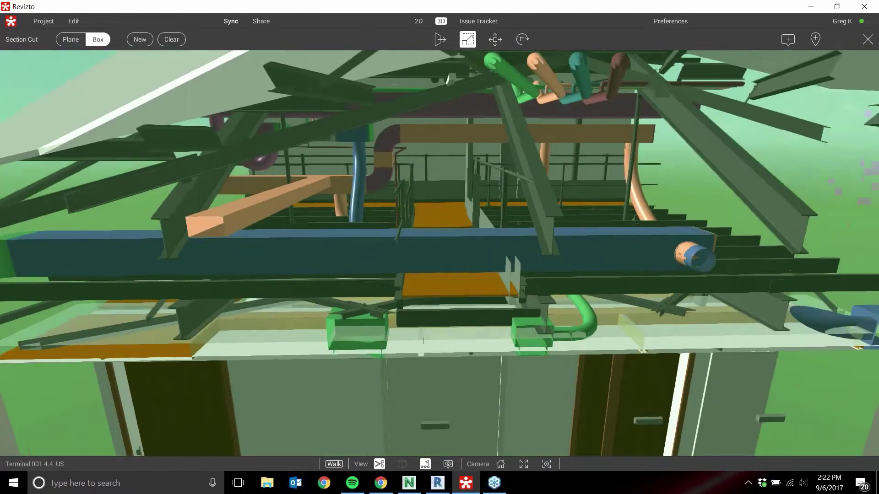
key("w")
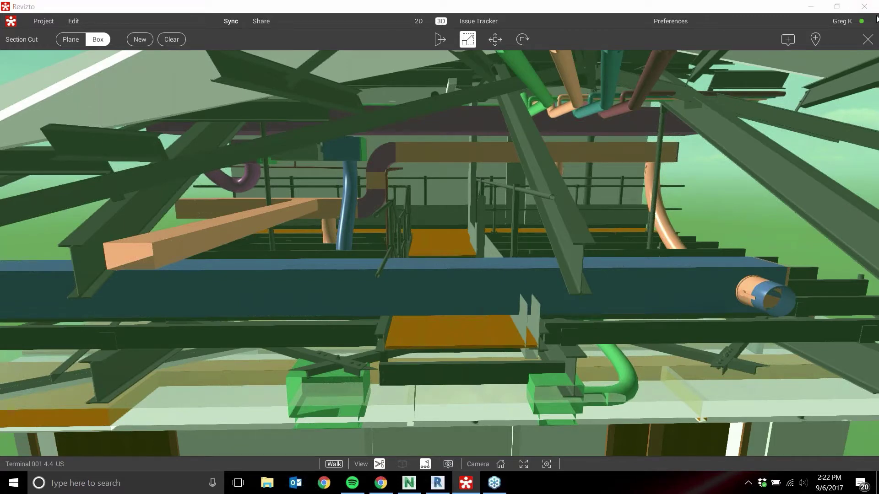
left_click(867, 40)
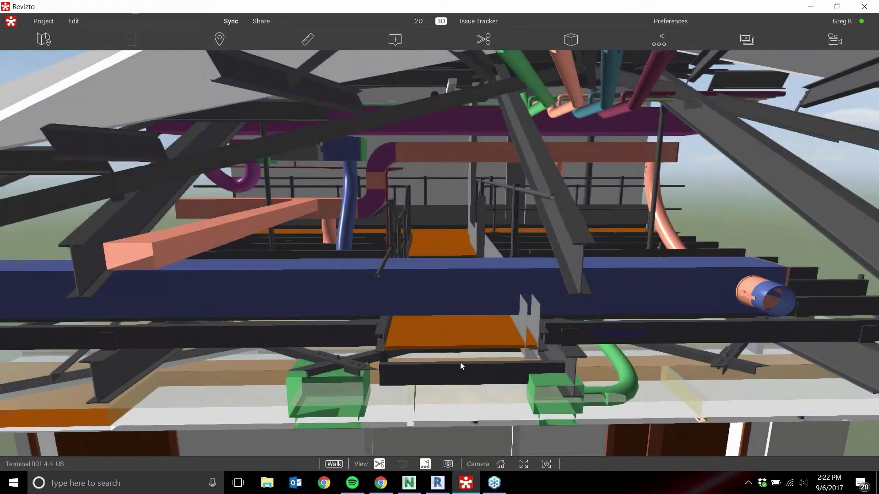
Create a new issue from a close view of the blue duct crossing the orange walkway, and place the issue pin on the duct
scroll(460, 350, "down", 5)
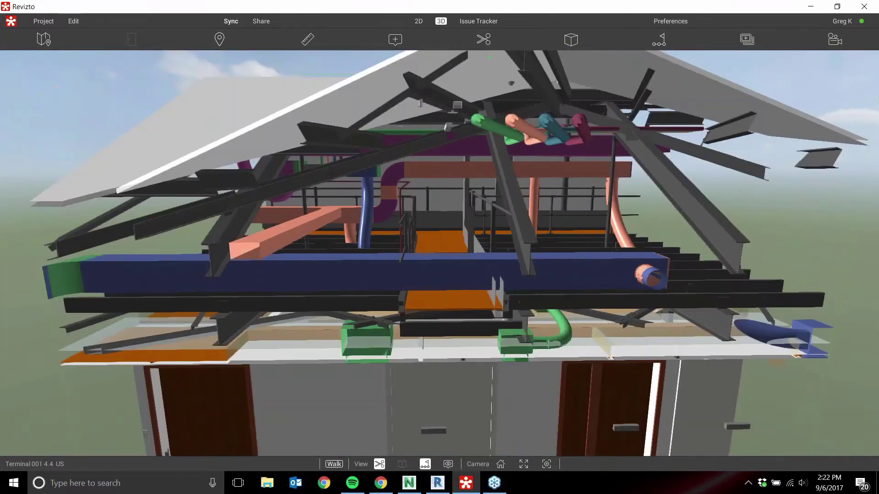
scroll(440, 253, "up", 5)
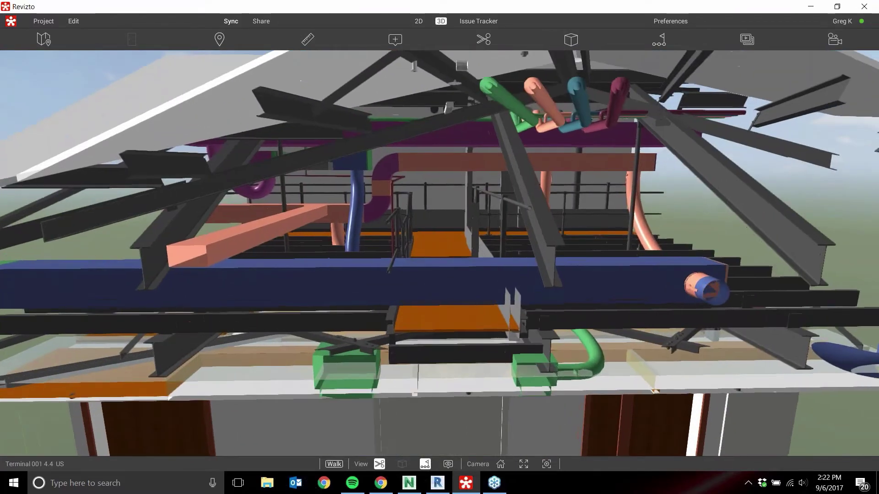
key("s")
key("w")
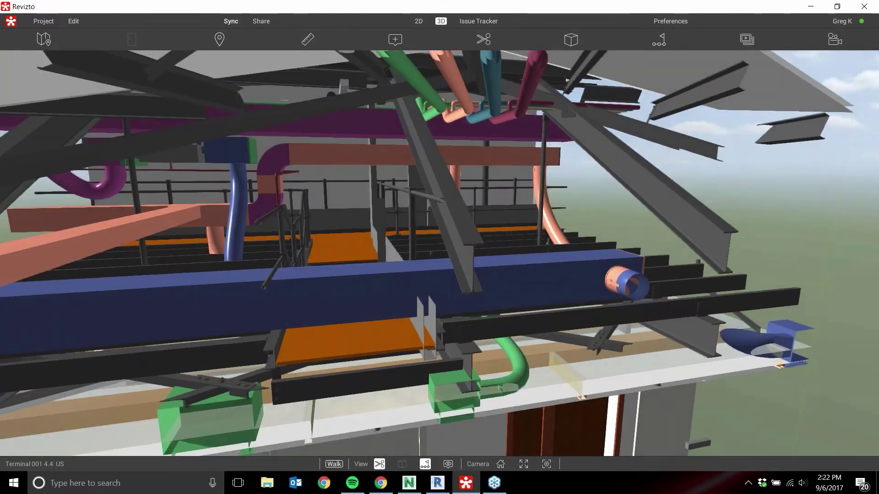
left_click_drag(439, 253, 394, 269)
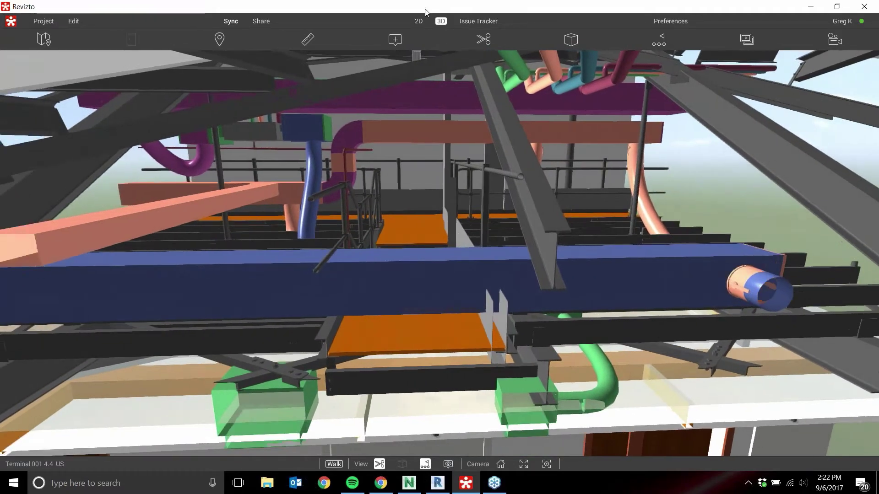
left_click(396, 40)
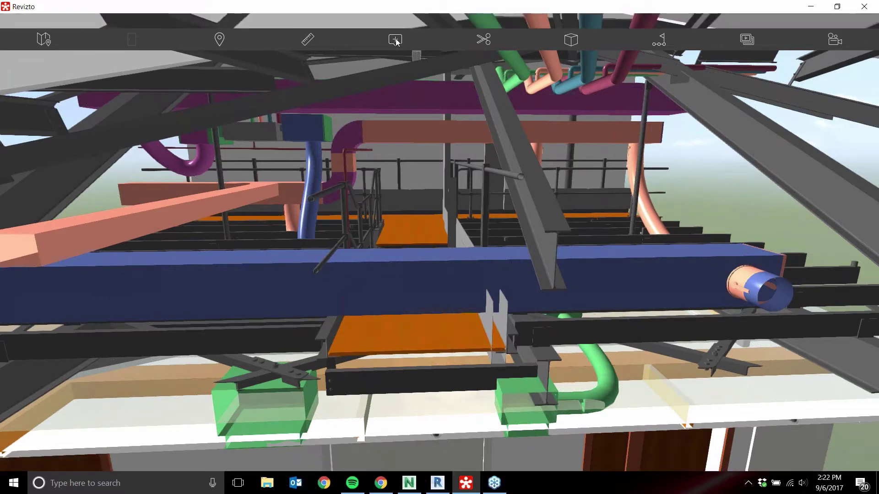
left_click_drag(439, 232, 415, 280)
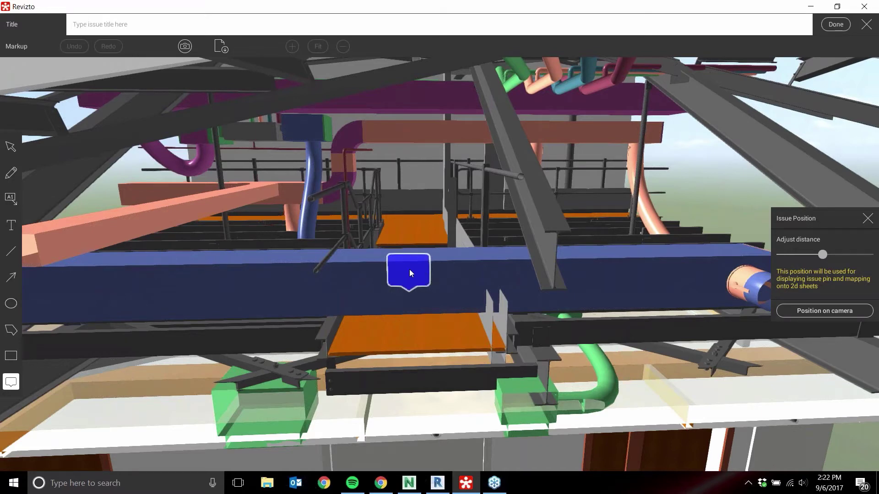
left_click_drag(413, 263, 417, 264)
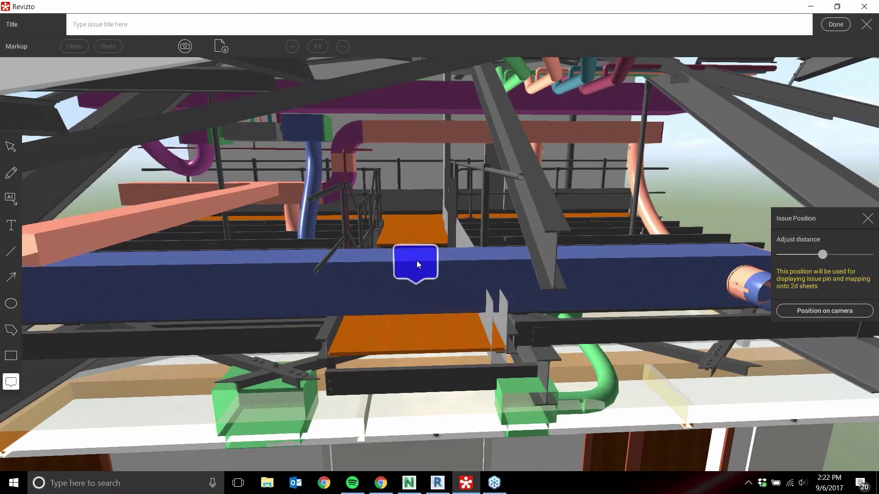
mouse_move(417, 265)
left_mouse_down()
mouse_move(422, 233)
mouse_move(449, 273)
mouse_move(428, 271)
left_mouse_up()
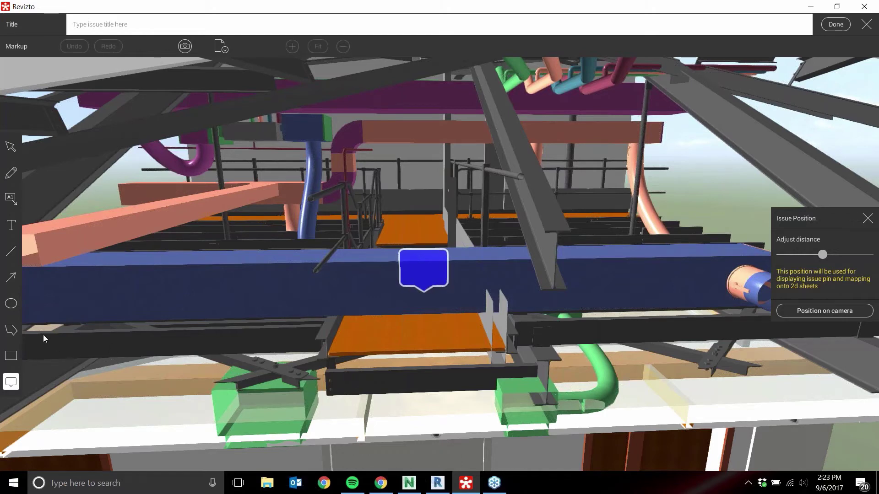
Draw a red-bordered ellipse on the issue snapshot around the area where the blue duct crosses the orange walkway
left_click(11, 304)
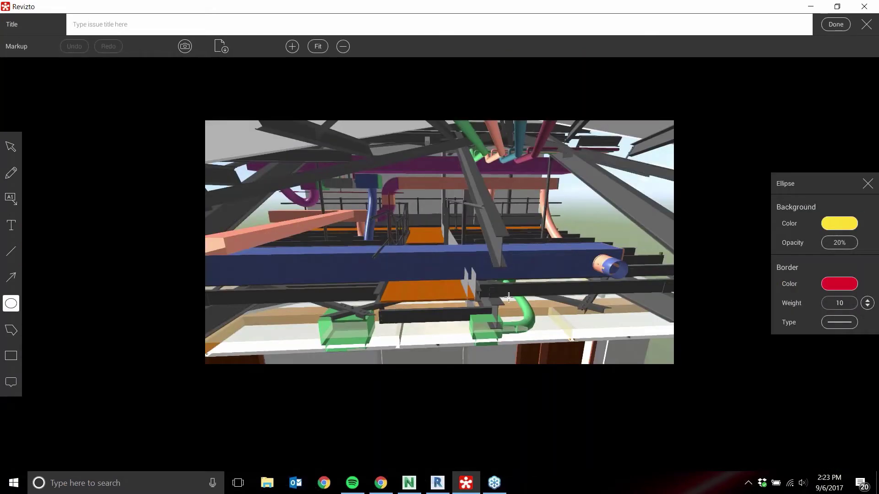
left_click_drag(500, 306, 355, 203)
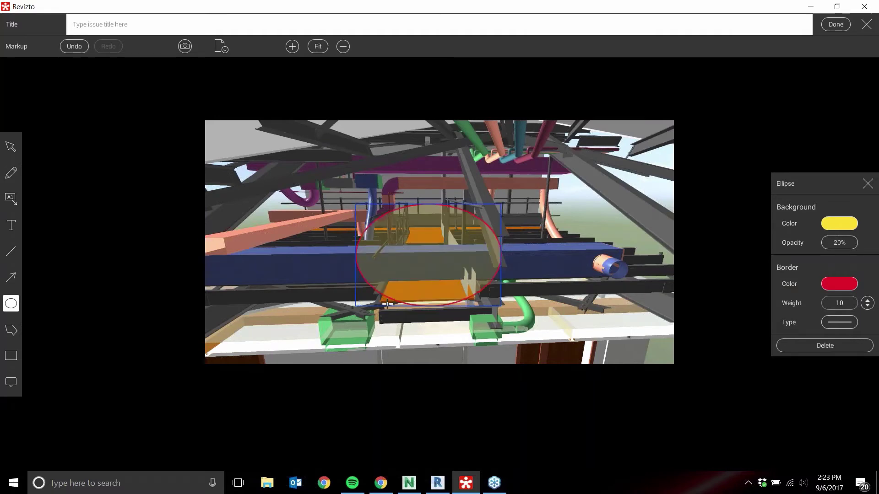
Add a callout reading "drop duct below walkway" in the snapshot's upper-left area, with its arrow pointing at the ellipse
left_click(11, 198)
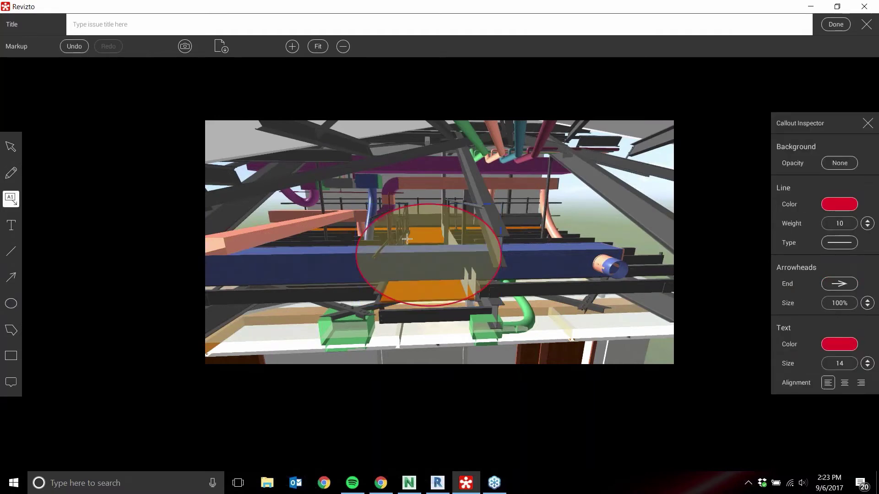
left_click_drag(394, 225, 240, 142)
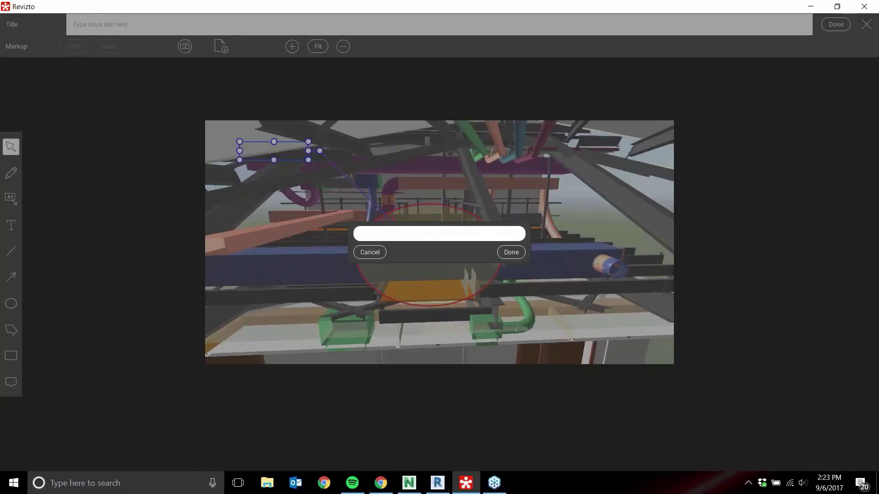
type("drop duct b")
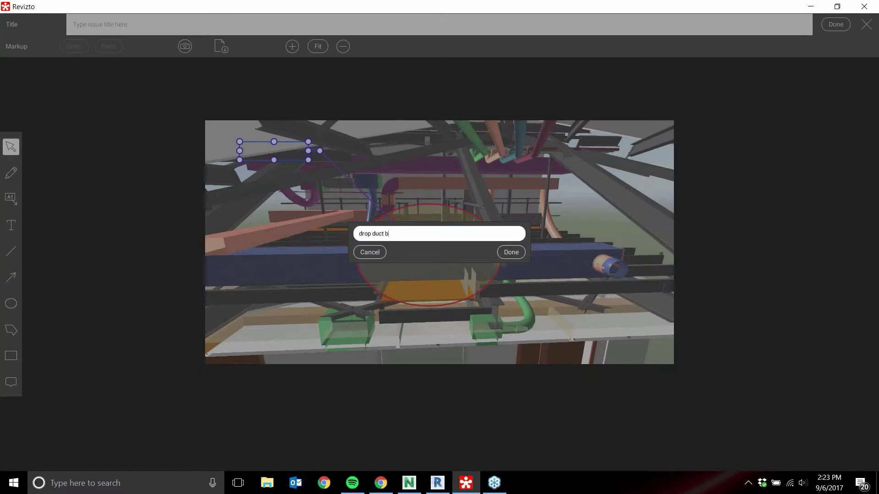
type("elow walkway")
key("Return")
left_click_drag(302, 161, 287, 149)
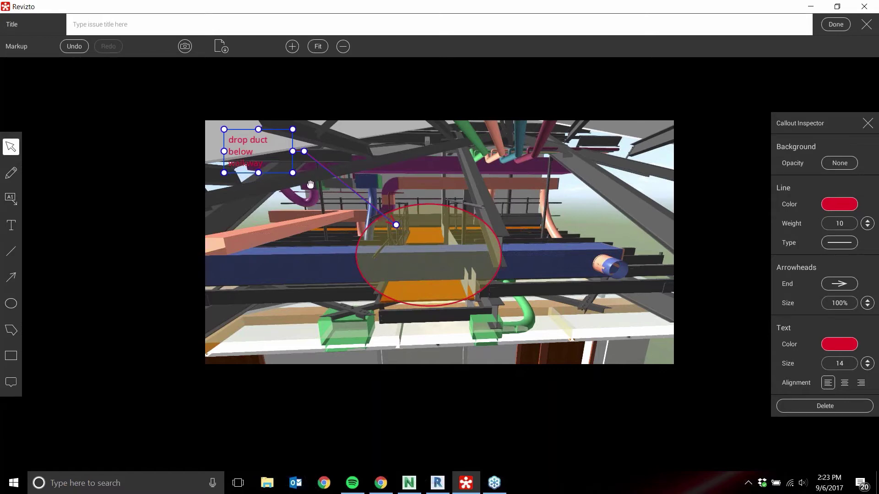
Title the issue "Webinar issue 1" and save it to the issue tracker
left_click(117, 26)
type("Weebinar issue 1")
left_click(85, 26)
key("BackSpace")
left_click(836, 25)
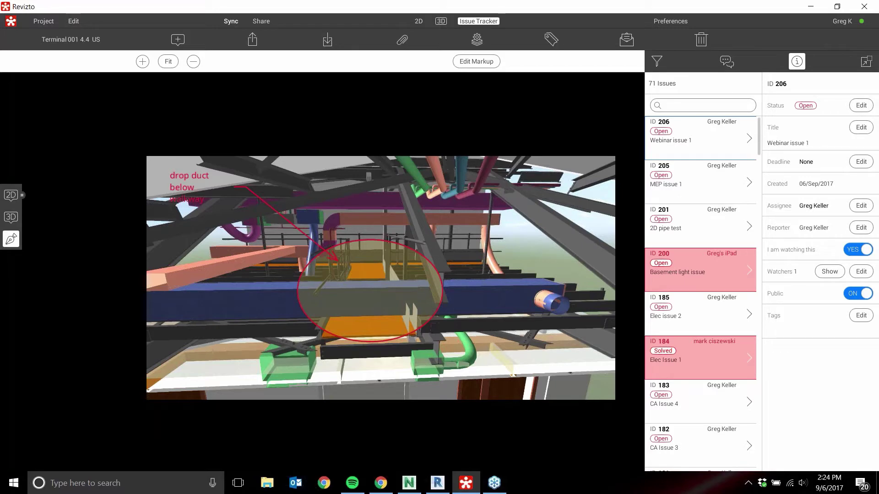
Assign Webinar issue 1 to another team member and set its deadline to 13 September 2017
left_click(878, 83)
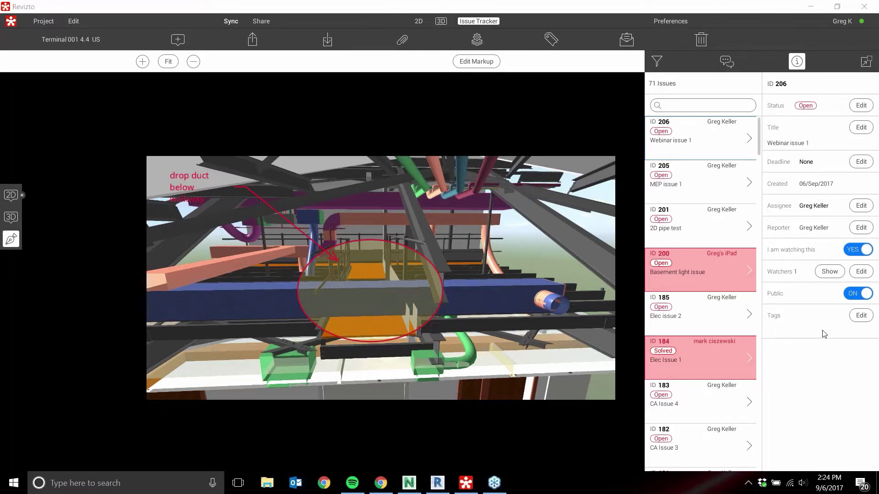
left_click(863, 206)
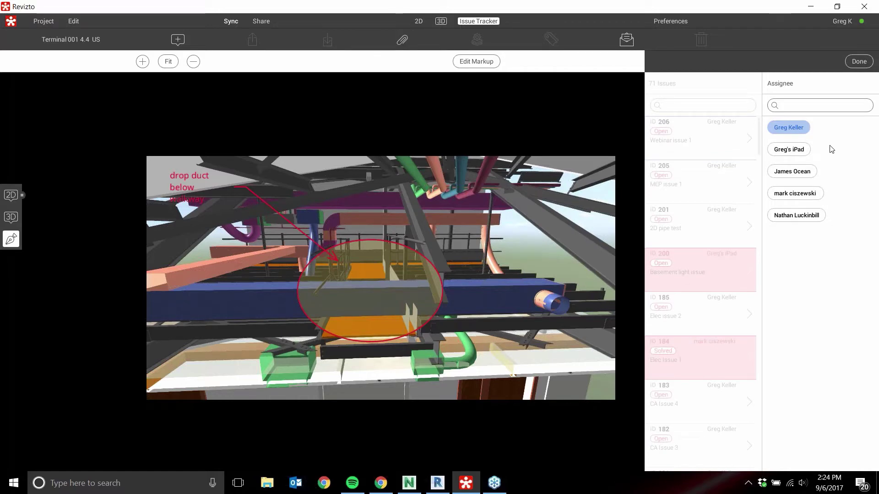
left_click(793, 178)
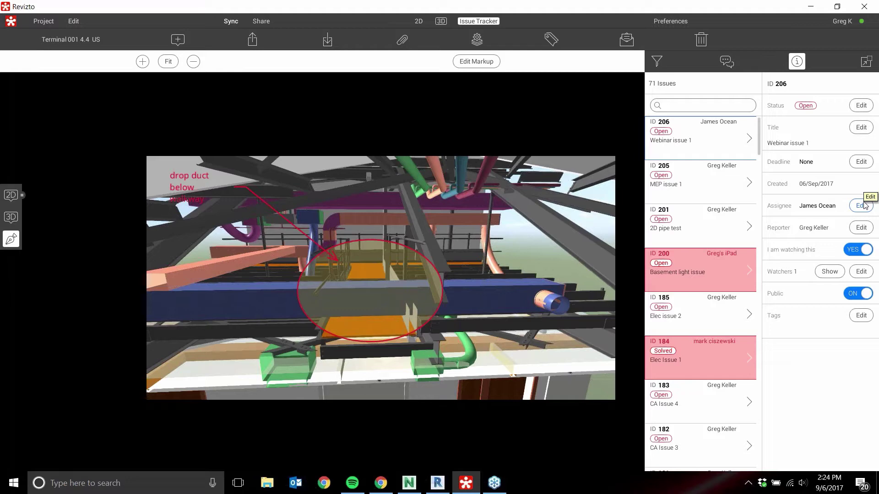
left_click(859, 162)
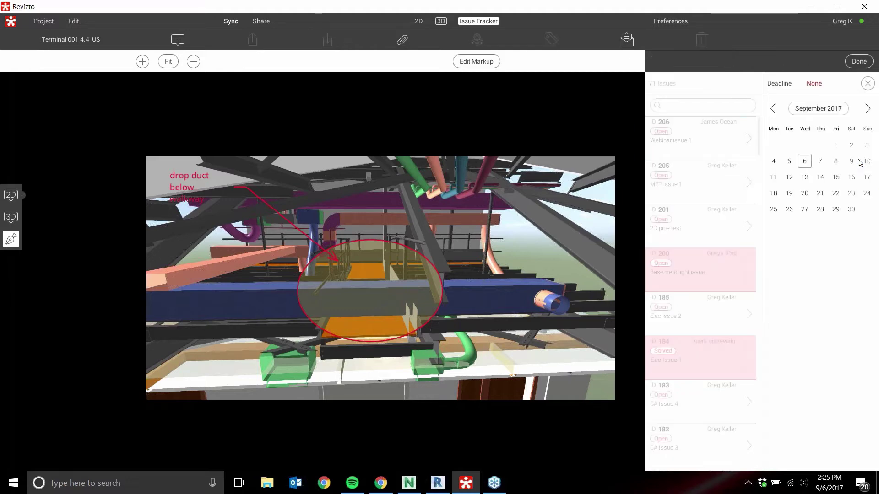
left_click(806, 178)
left_click(858, 62)
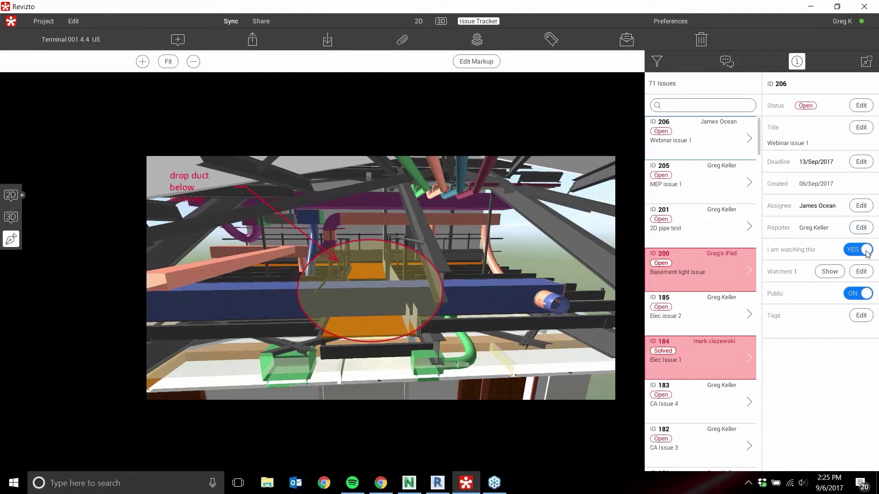
Add another team member as a watcher of Webinar issue 1 and tag it "Aug 10 Coord Meeting"
left_click(863, 274)
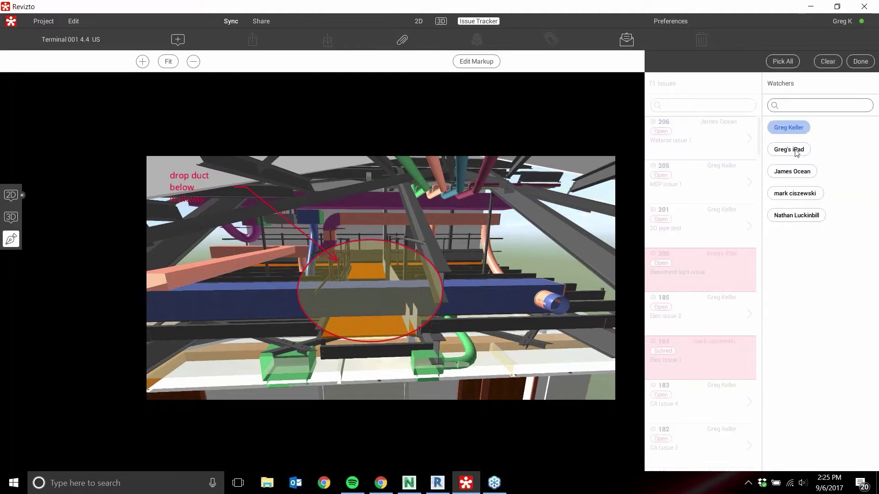
left_click(793, 215)
left_click(856, 63)
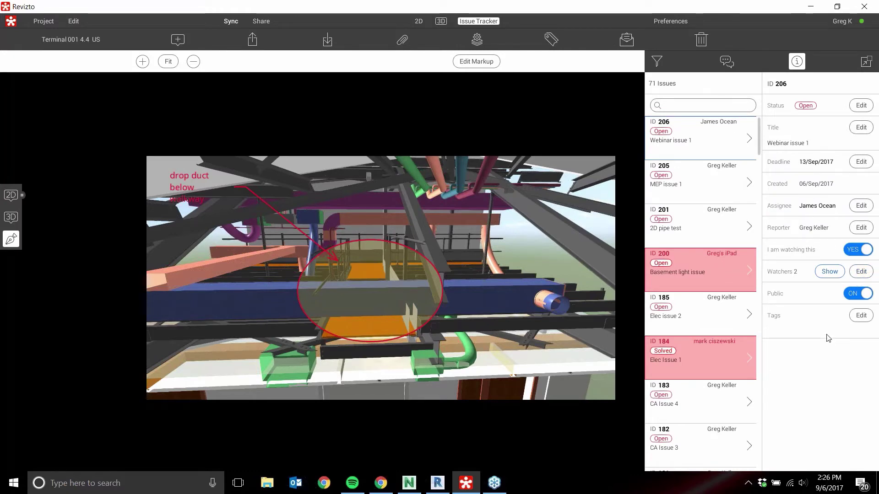
left_click(852, 315)
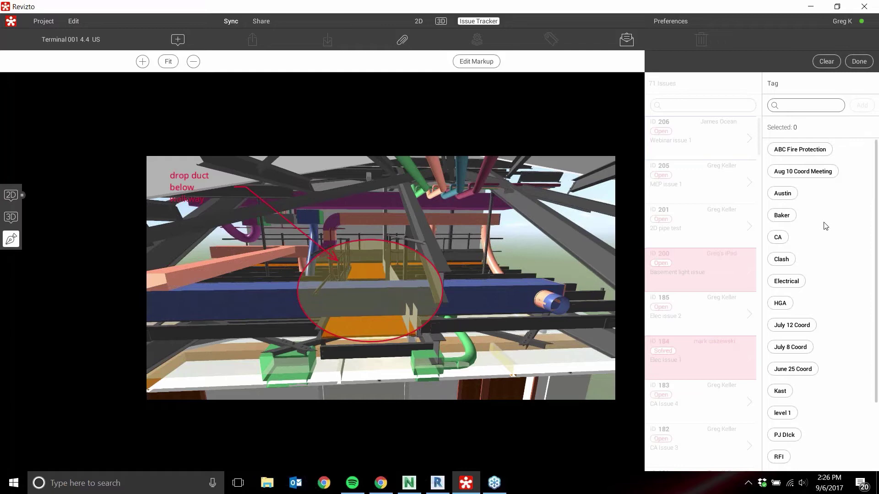
left_click(814, 170)
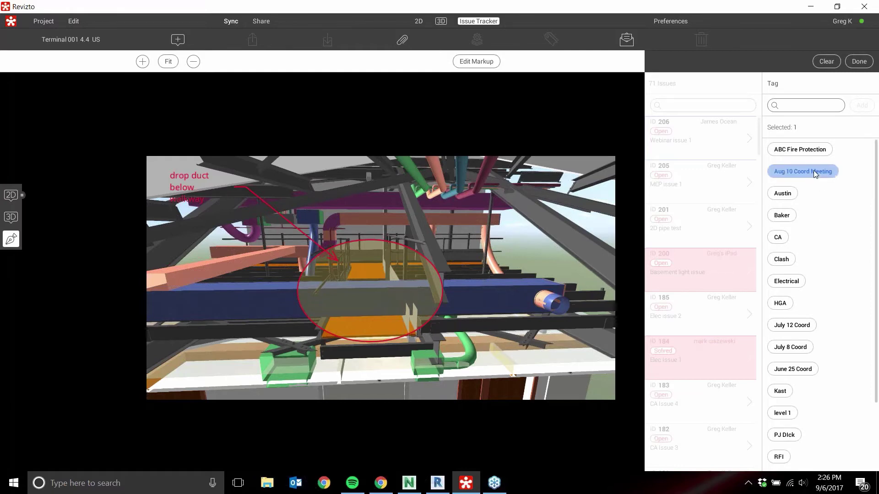
left_click(859, 63)
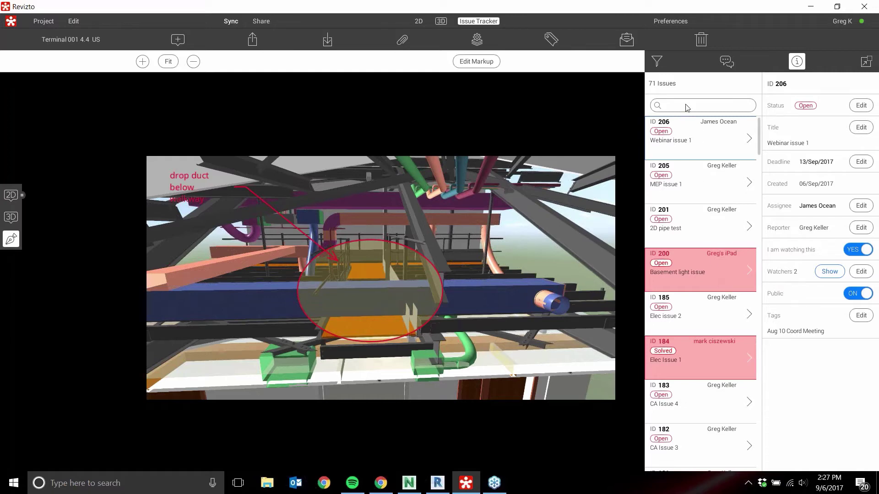
Filter the issue list by the new issue's assignee to review that person's issues, and clear the filter
left_click(656, 62)
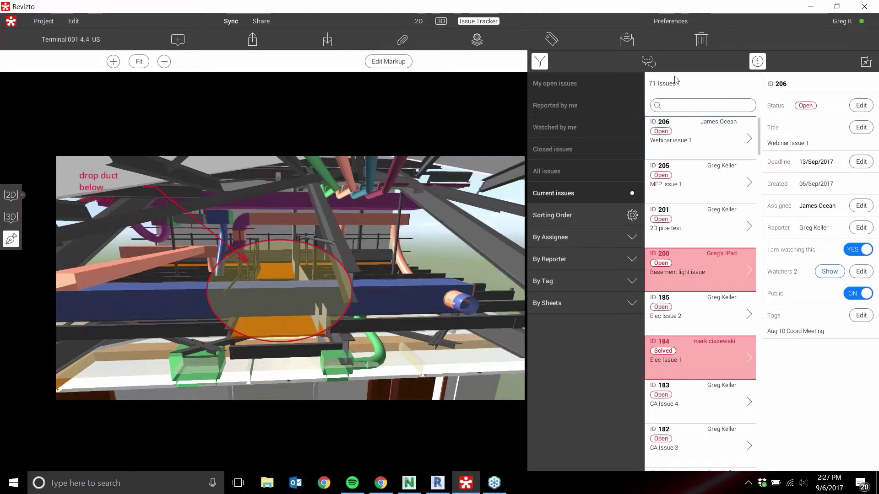
left_click(578, 238)
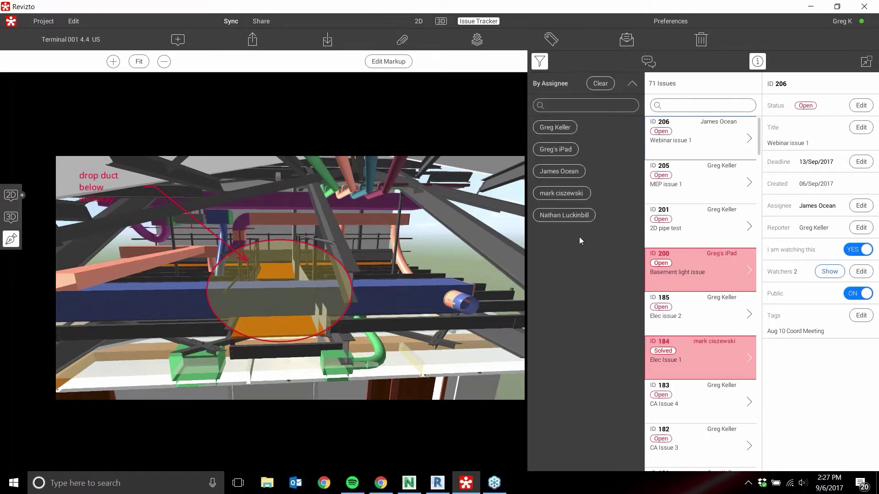
left_click(574, 172)
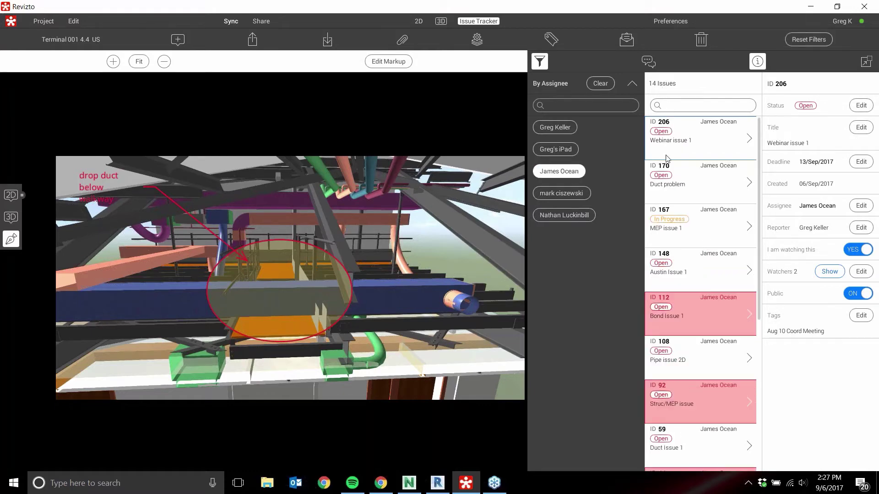
left_click(570, 173)
left_click(630, 84)
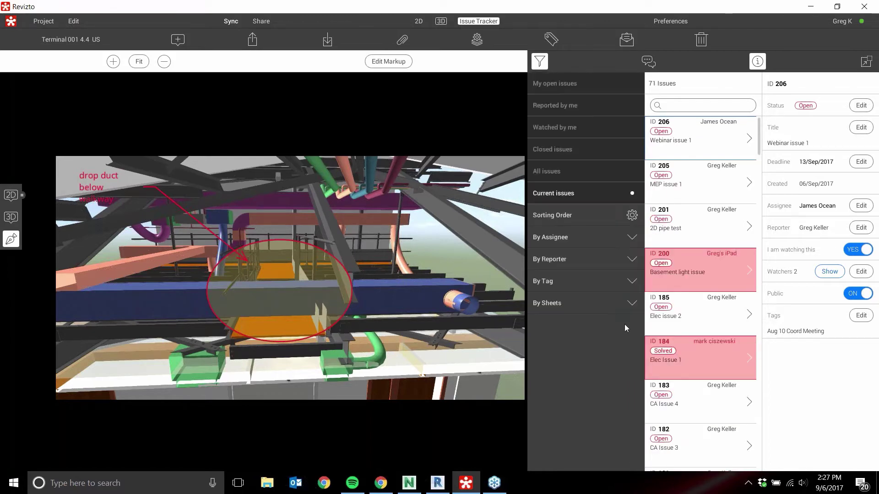
Filter the issue list by the tag "Aug 10 Coord Meeting" to review its issues, clear the filter and close the filters
left_click(580, 284)
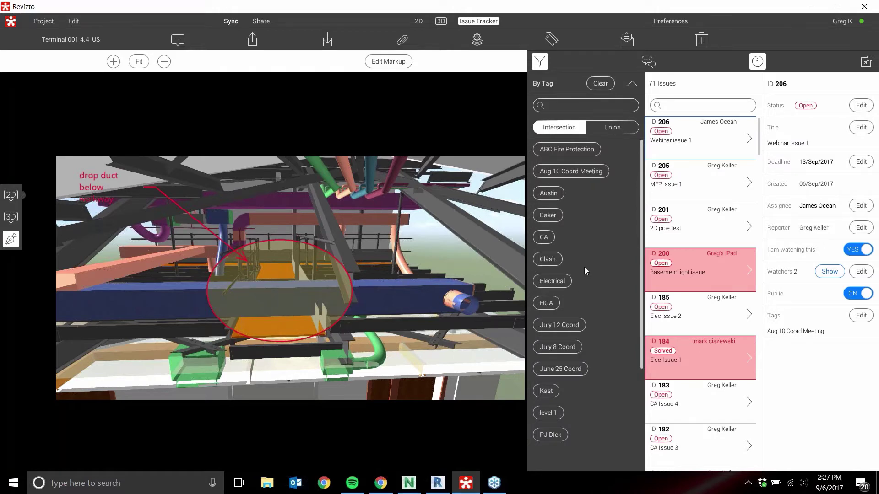
left_click(585, 172)
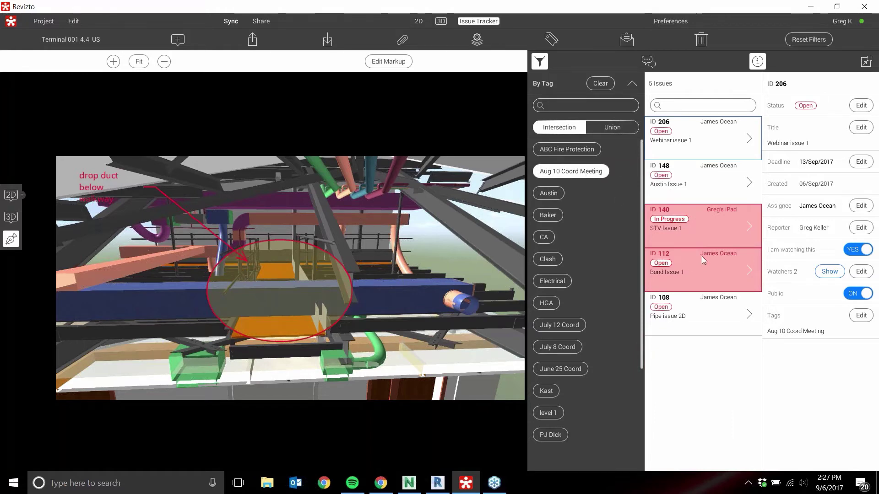
left_click(586, 172)
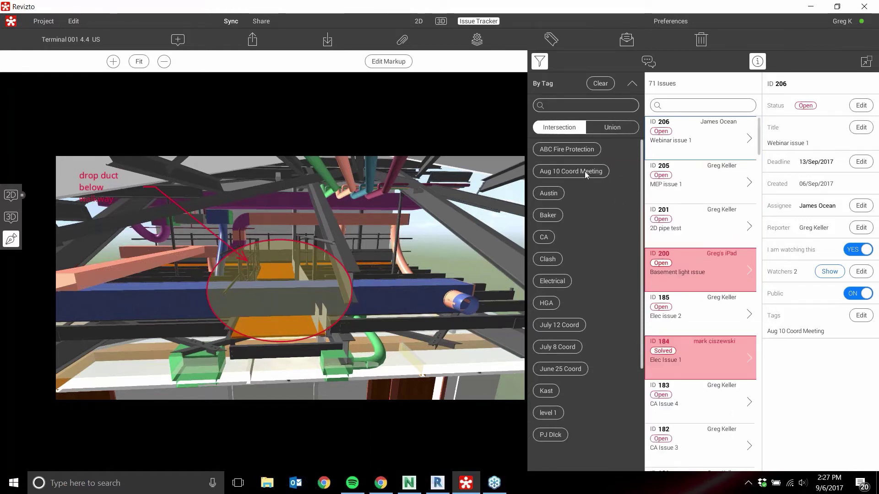
left_click(631, 83)
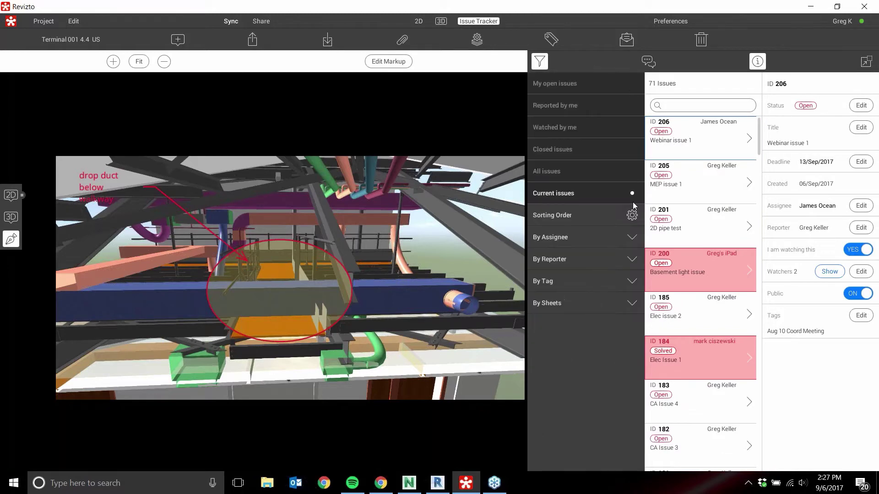
left_click(540, 61)
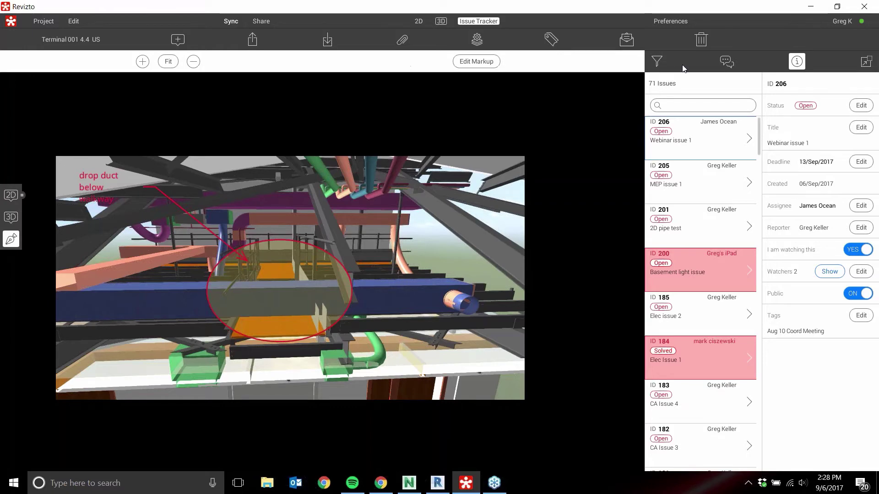
Post a comment on Webinar issue 1 asking the assignee by first name "Please address this ASAP", and a thank-you reply ending "will handle"
left_click(724, 61)
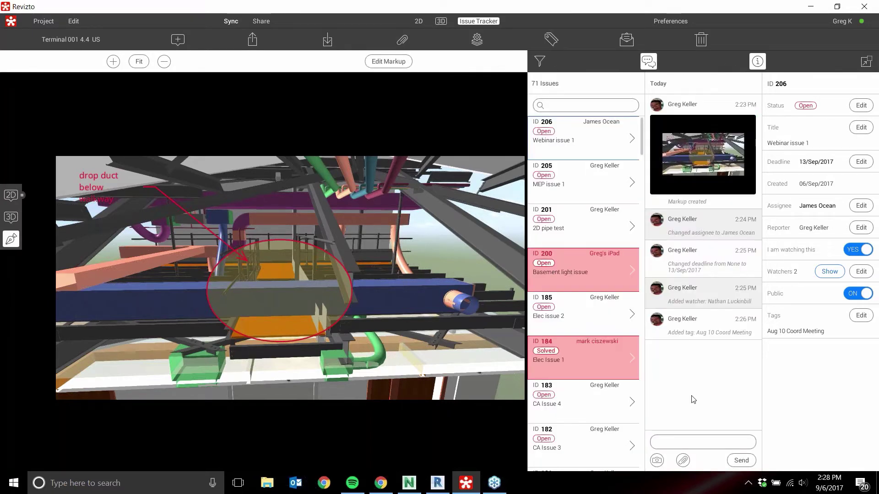
left_click(696, 441)
type("hey")
type("James")
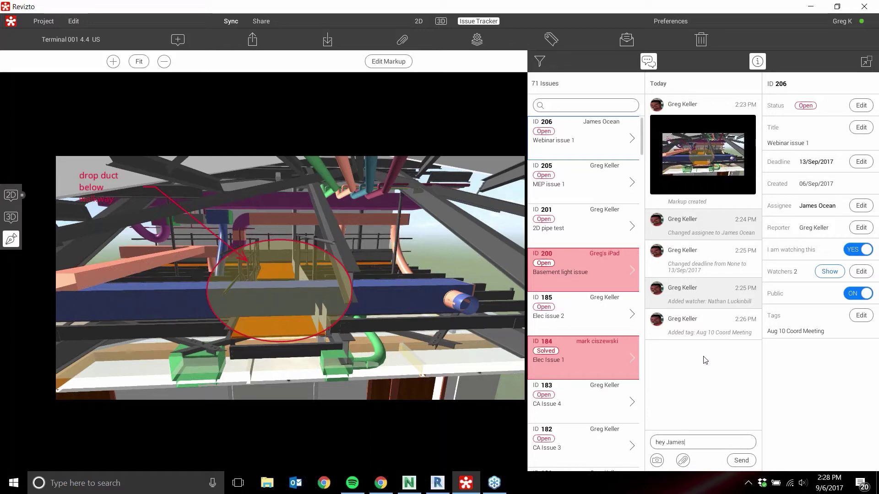
type(" Please address this ASAP")
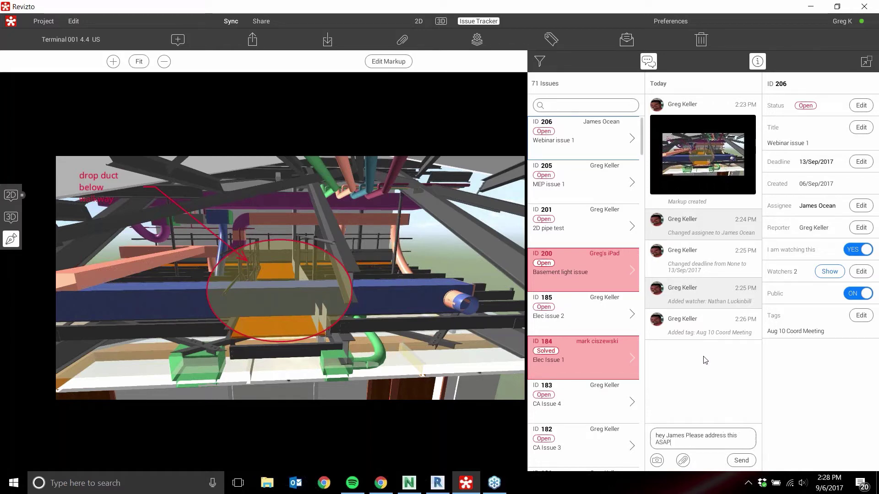
key("Return")
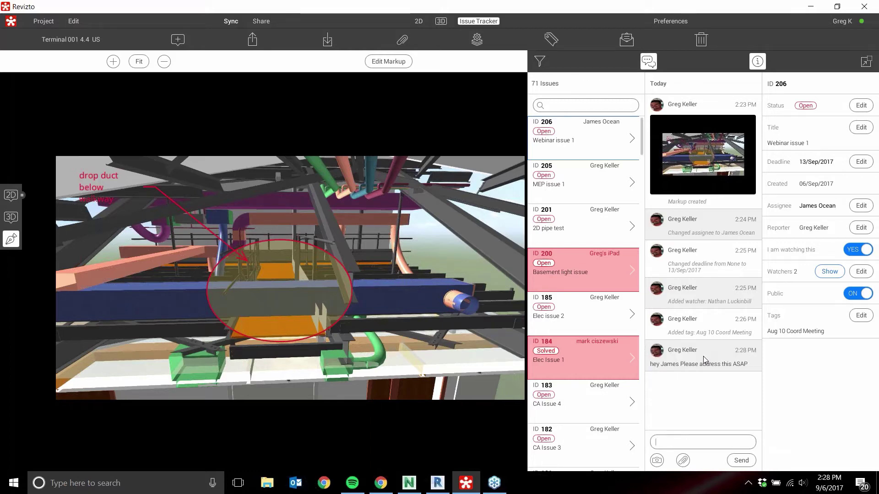
type("thanks Greg will handle")
key("Return")
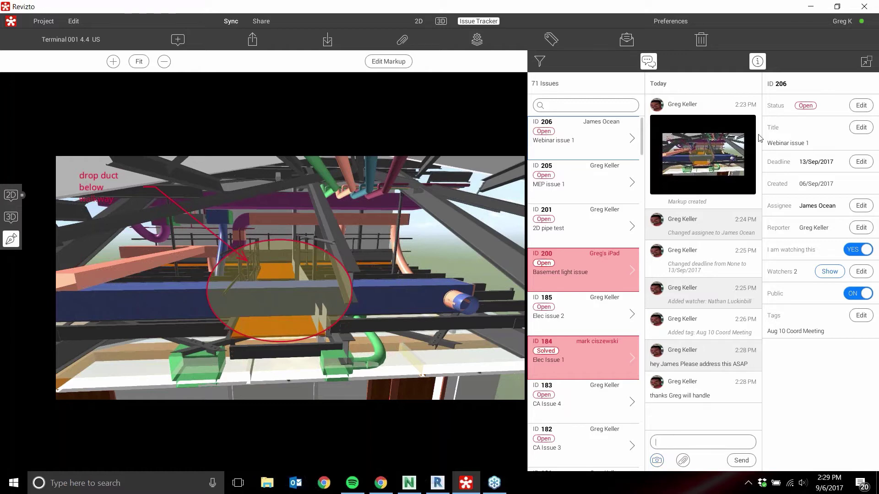
Hide the issue's comments and details, and save a red four-cornered cloud polyline on its markup around the round opening at the blue duct's end
left_click(653, 64)
left_click(794, 60)
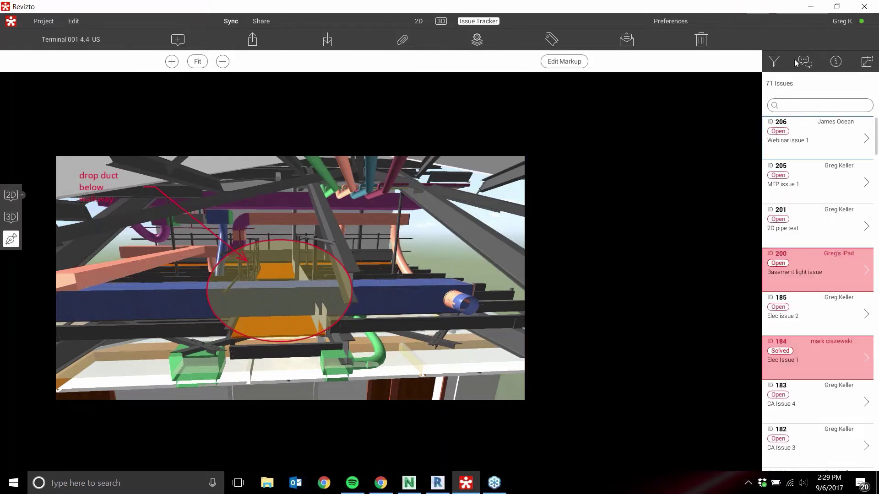
left_click(572, 64)
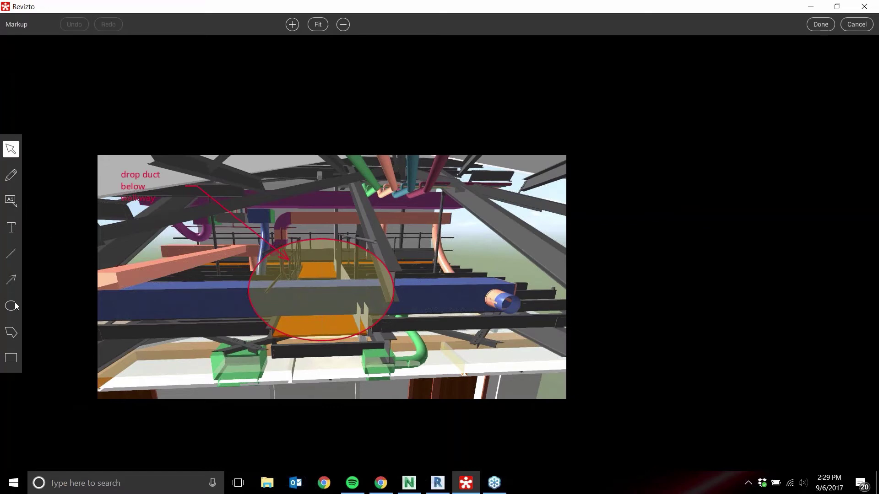
left_click(10, 333)
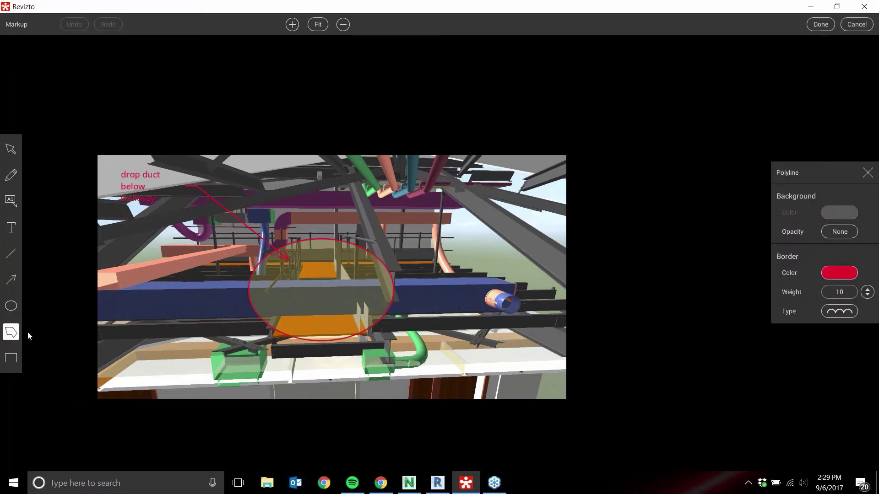
left_click(545, 332)
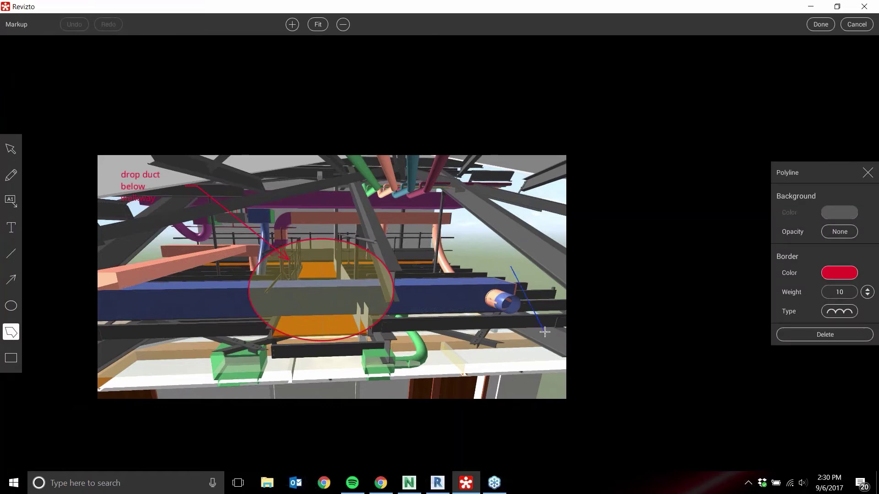
left_click(471, 335)
left_click(454, 268)
left_click(511, 266)
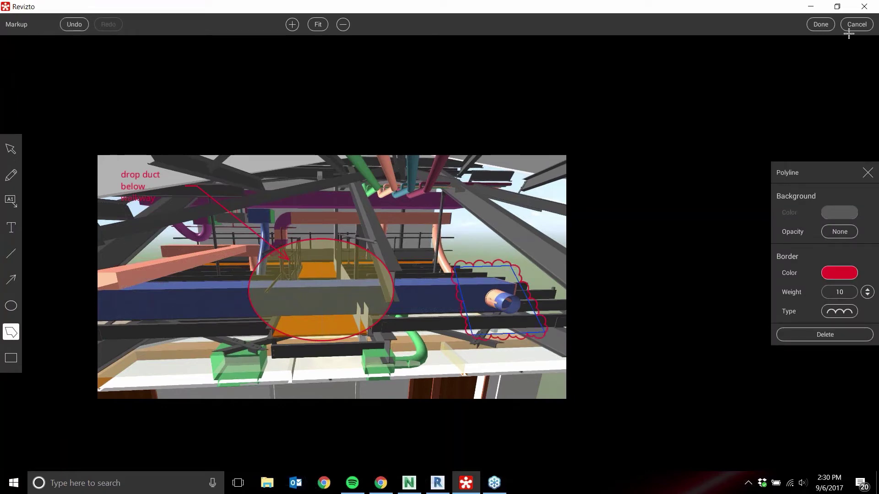
left_click(818, 24)
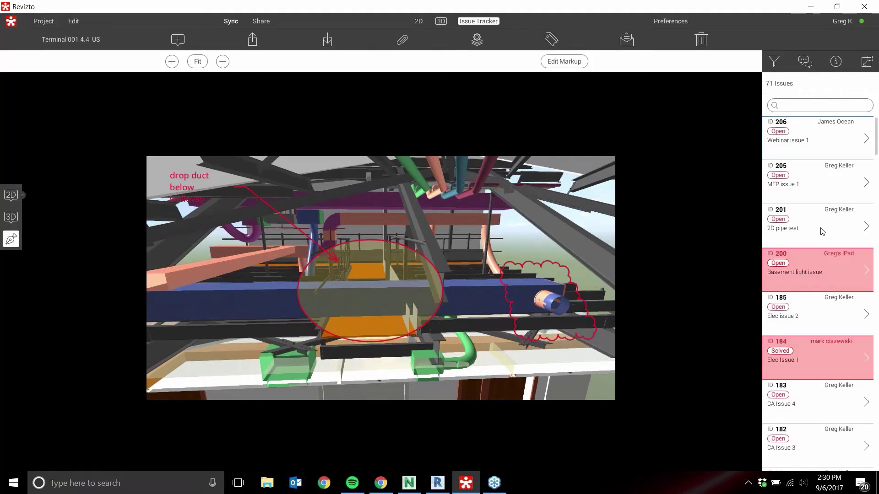
Show the comment history of Webinar issue 1 and compare its original markup with the changed markup
left_click(805, 62)
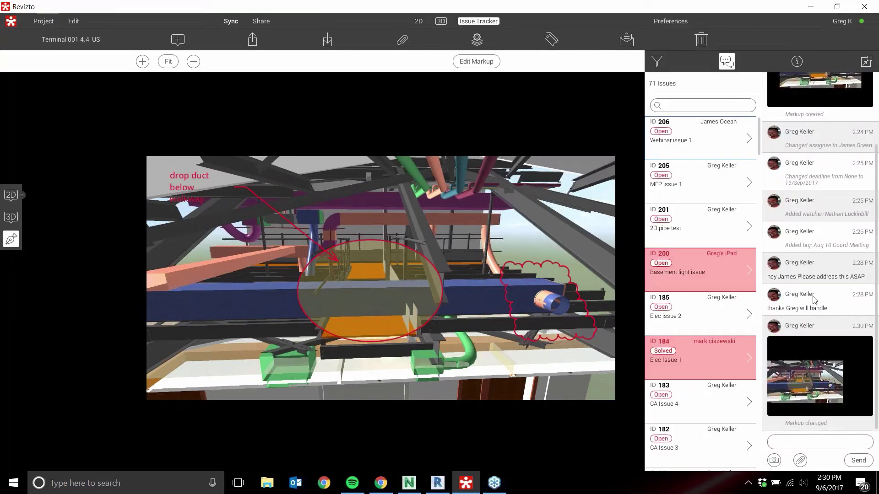
scroll(818, 227, "up", 1)
left_click(848, 95)
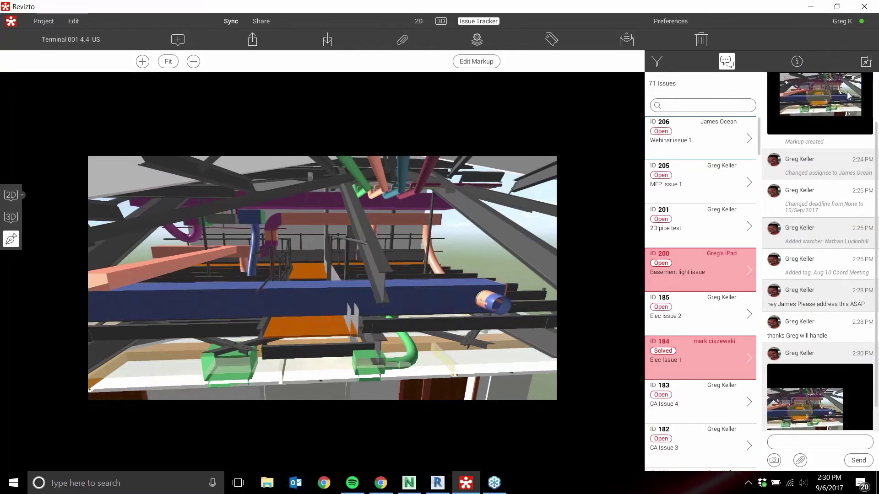
scroll(809, 257, "down", 1)
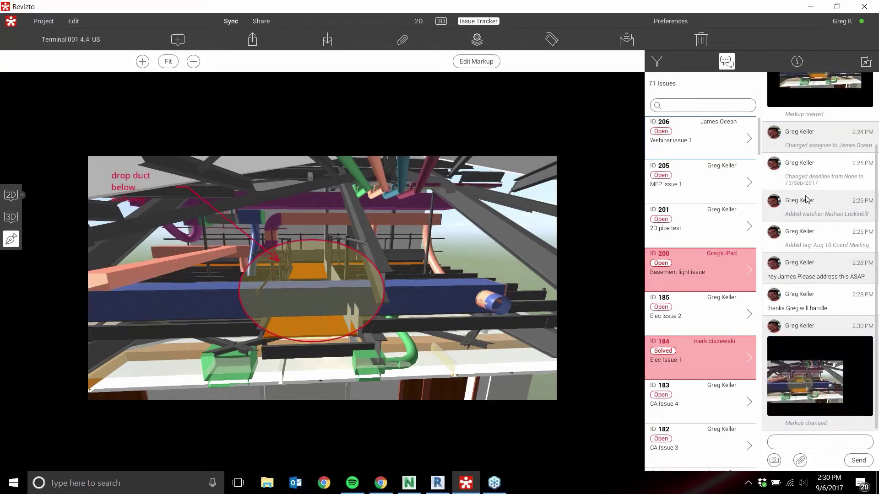
left_click(809, 370)
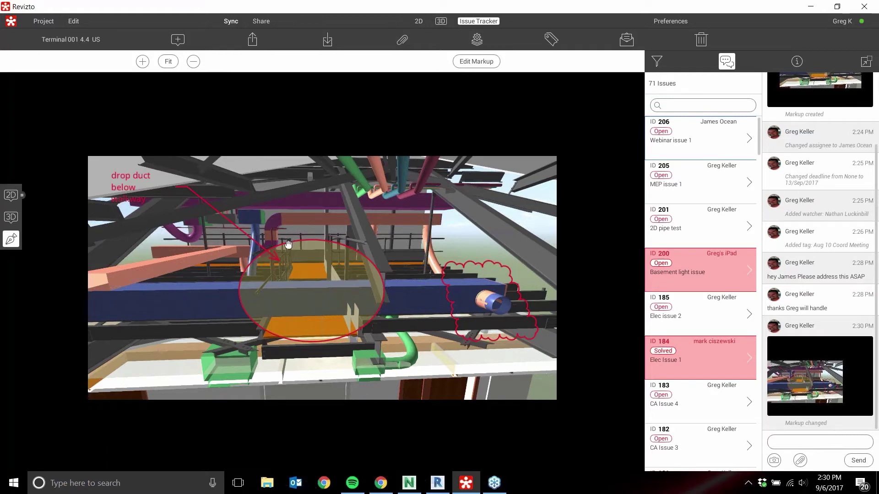
Show Webinar issue 1 in the 3D model and on the sheet M_MH_WD0108 - MECHANICAL SERVICES DUCTWORK - SHEET 2
left_click(11, 217)
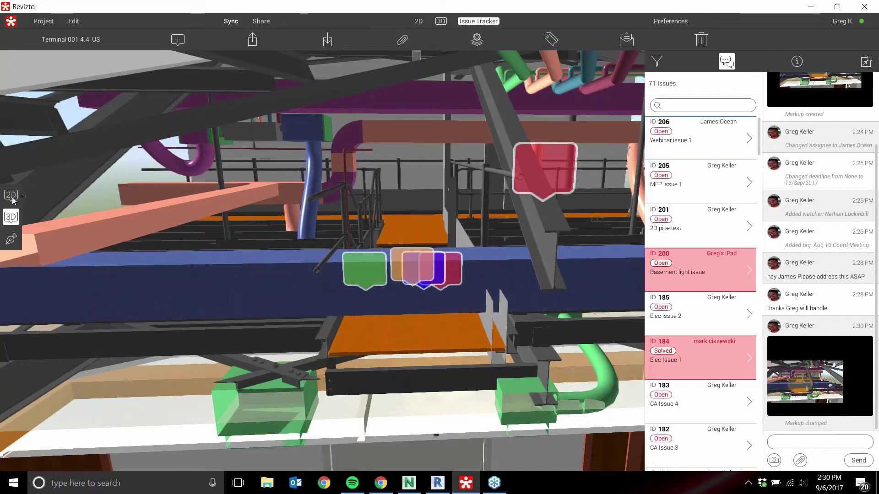
left_click(13, 200)
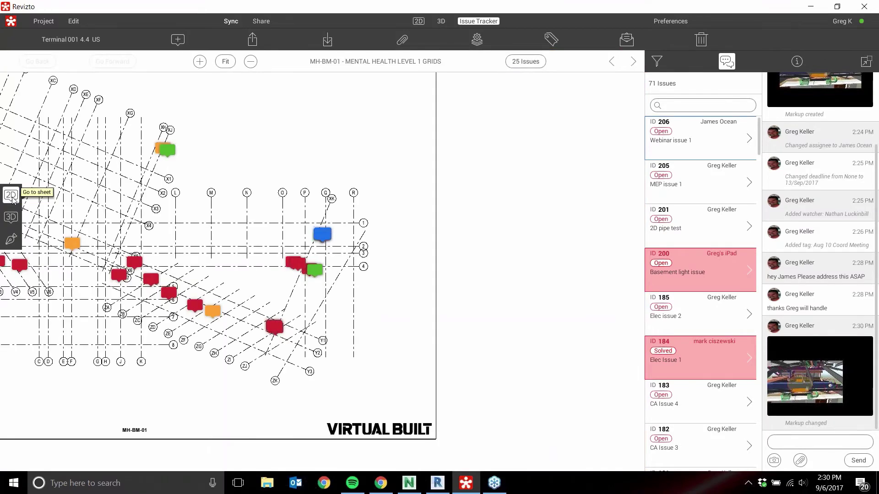
mouse_move(12, 199)
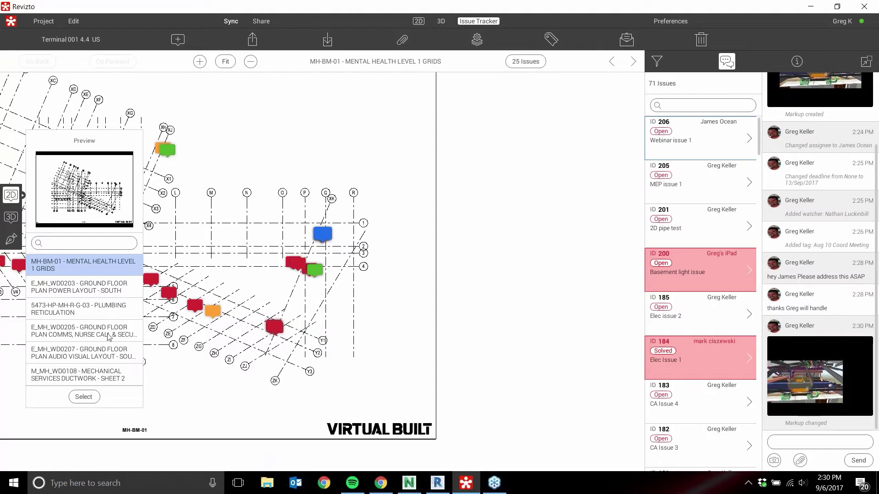
double_click(96, 374)
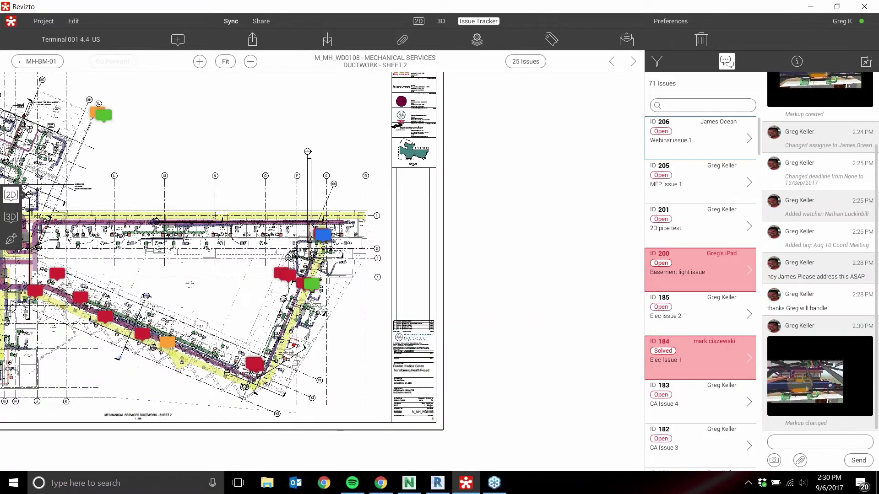
Examine the ductwork and yellow walkway around the blue issue marker near grid lines Q and 2 on the sheet
scroll(324, 238, "up", 4)
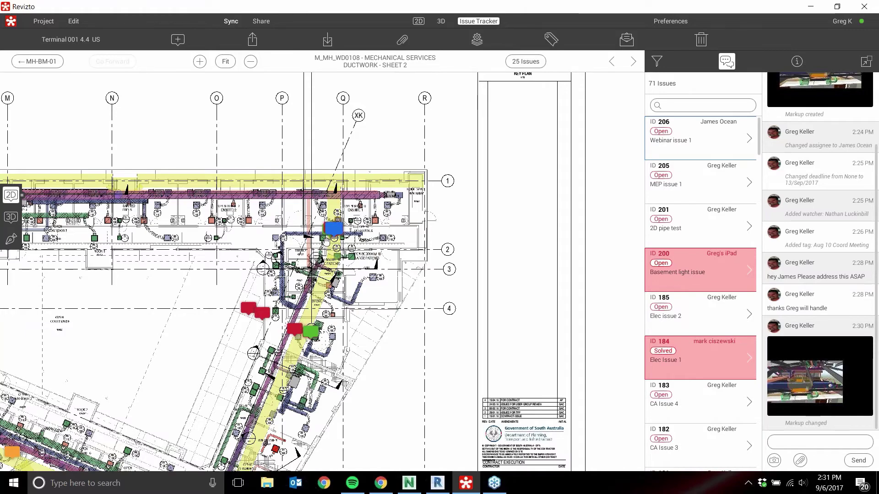
scroll(326, 241, "up", 2)
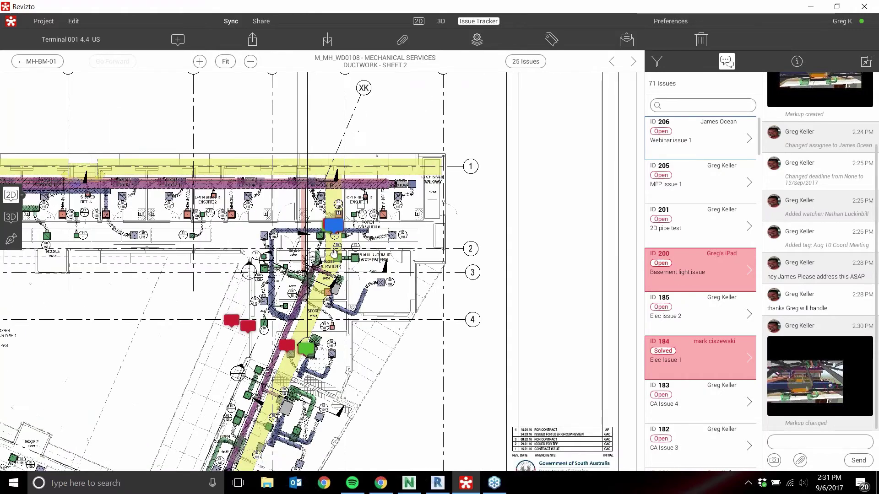
scroll(334, 253, "up", 4)
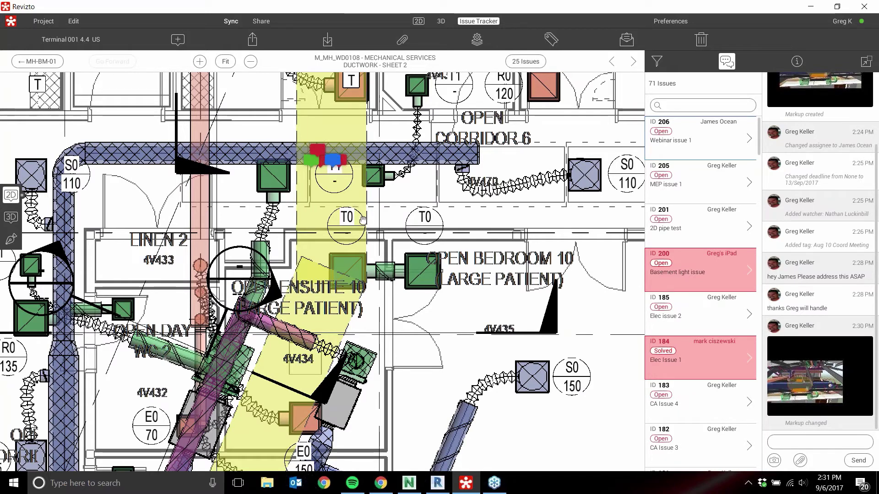
scroll(357, 223, "down", 1)
scroll(356, 223, "down", 3)
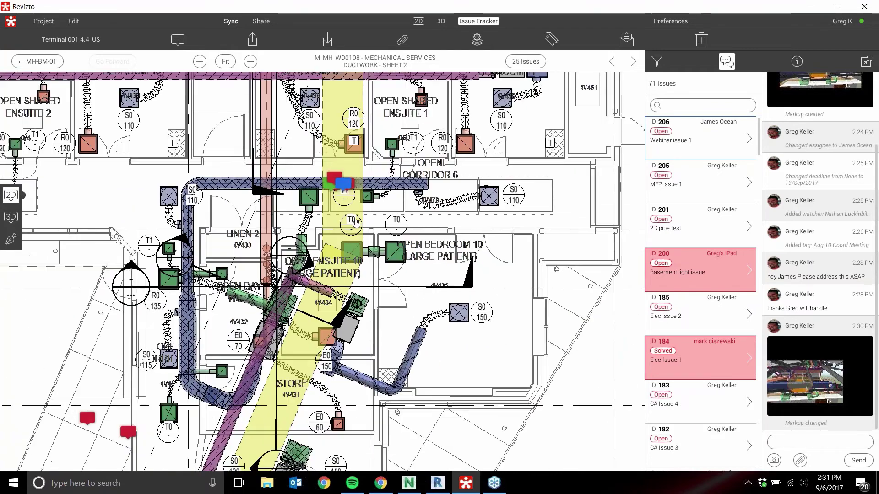
scroll(356, 223, "down", 1)
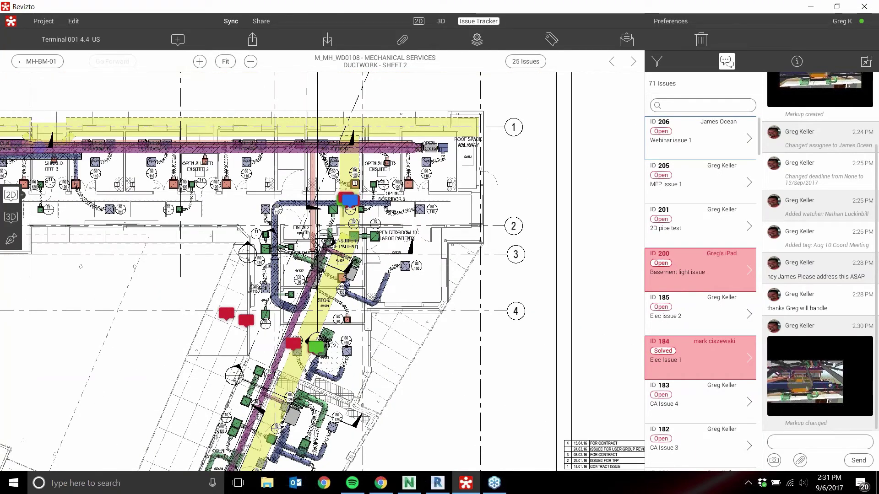
left_click_drag(306, 235, 396, 214)
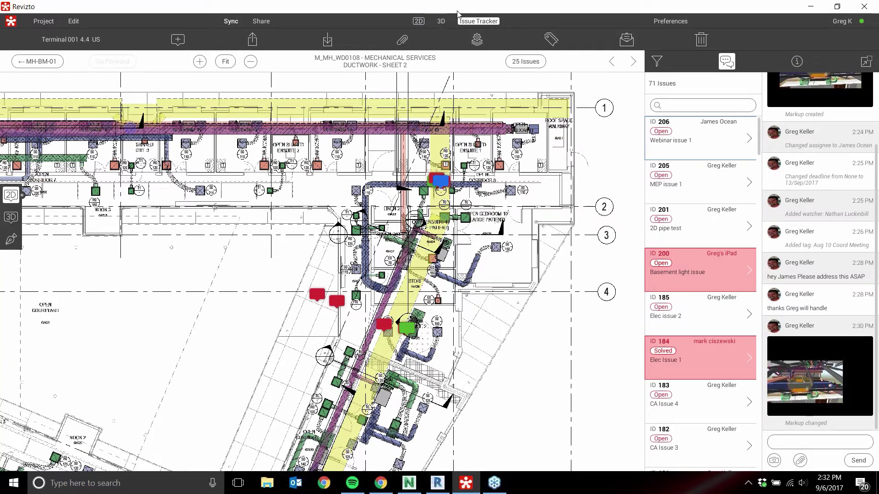
Open M_MH_WD0108 - MECHANICAL SERVICES DUCTWORK - SHEET 2 from the project's 2D sheet list
left_click(419, 22)
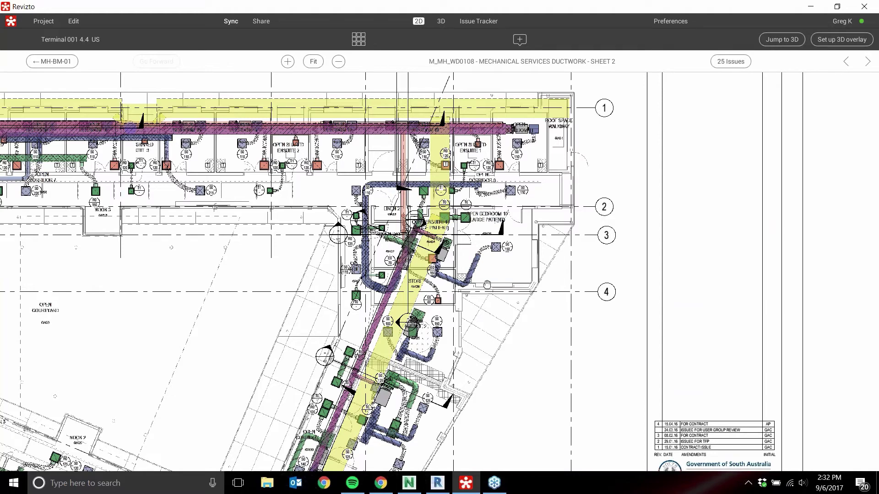
left_click(362, 40)
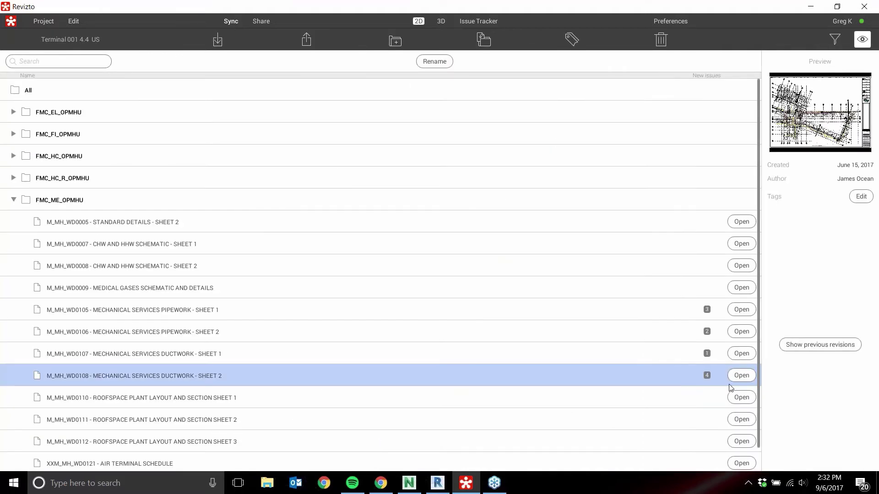
left_click(740, 381)
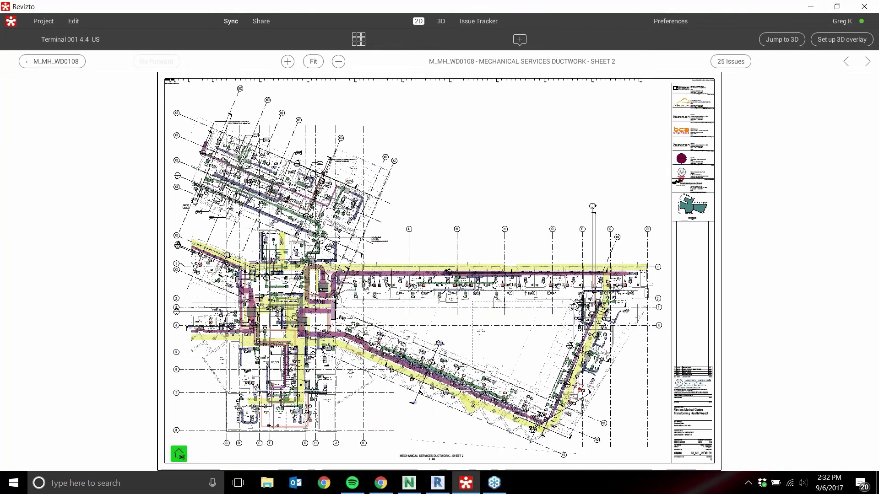
Start a new issue on the sheet and draw a red ellipse around the blue duct's crossing with the yellow walkway at Open Corridor 6
scroll(591, 307, "up", 4)
left_click_drag(592, 308, 509, 293)
scroll(542, 276, "up", 6)
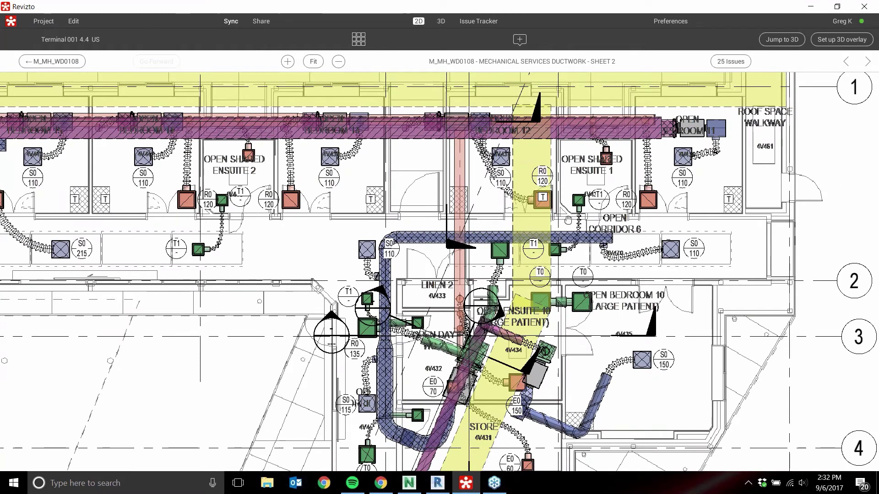
scroll(569, 276, "down", 1)
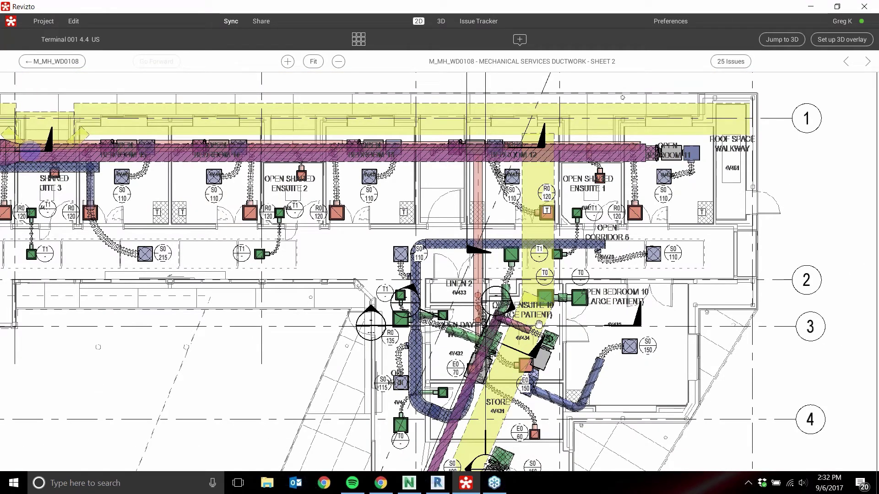
left_click(520, 41)
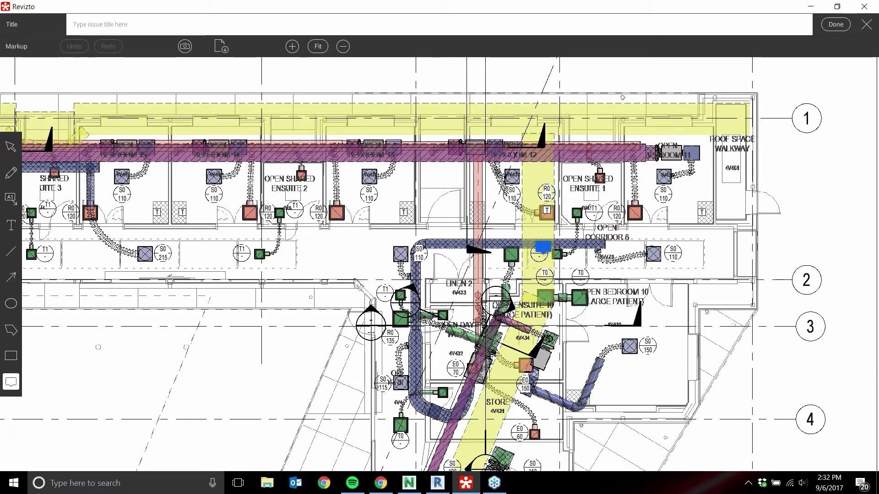
left_click(11, 304)
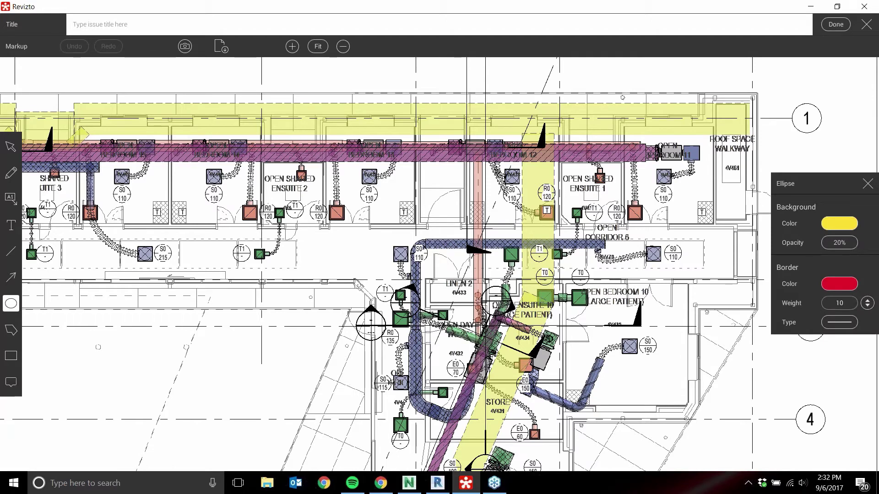
left_click_drag(570, 282, 502, 214)
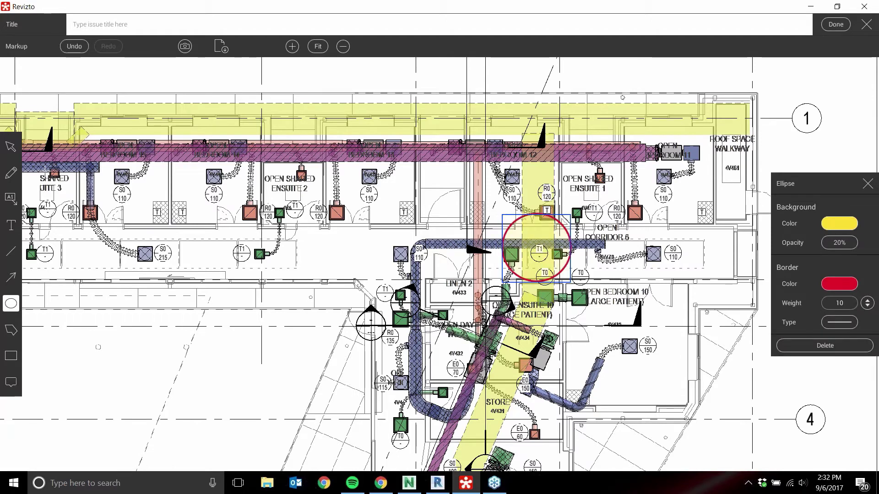
Add a red callout reading "drop duct below walkway" that points to the circled duct crossing
left_click(11, 199)
scroll(599, 271, "down", 2)
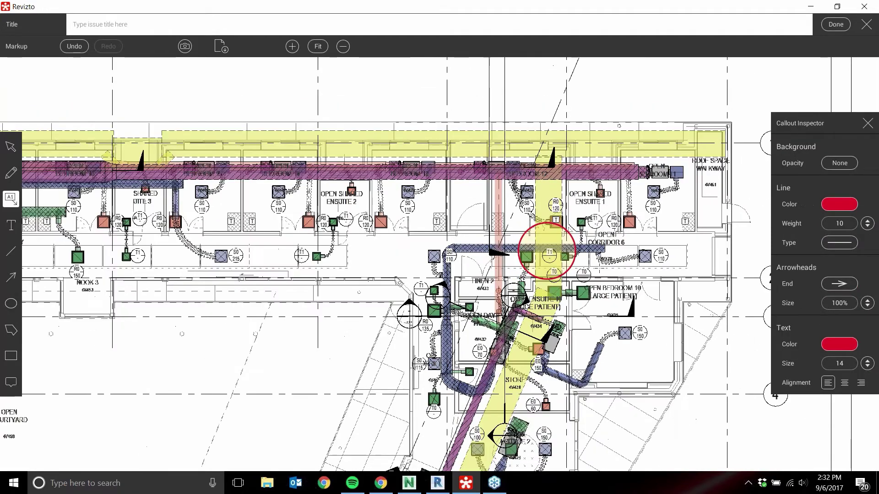
left_click_drag(567, 264, 661, 382)
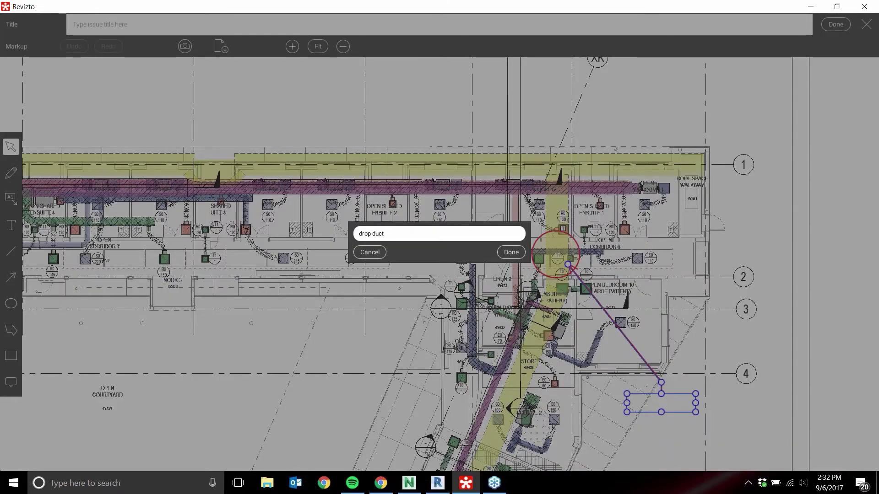
type("walkway")
key("Return")
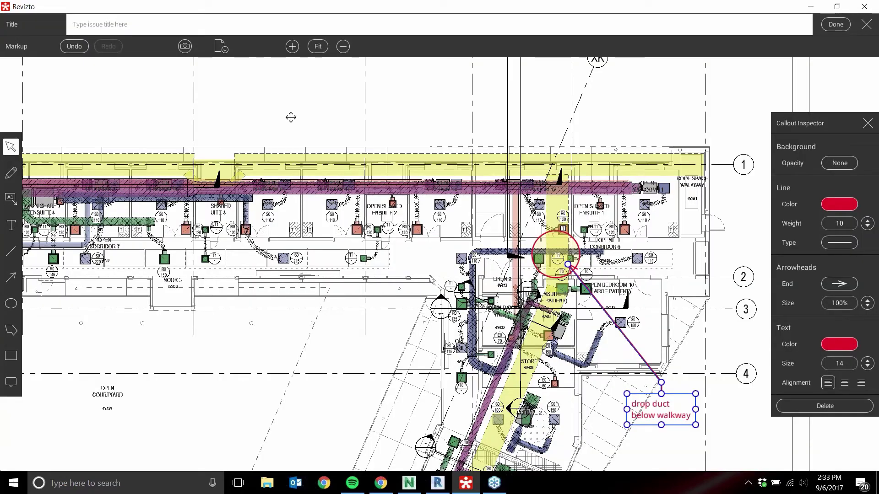
Title the new issue "webinar 2D issue" and save it
left_click(138, 25)
type("webinar 2D")
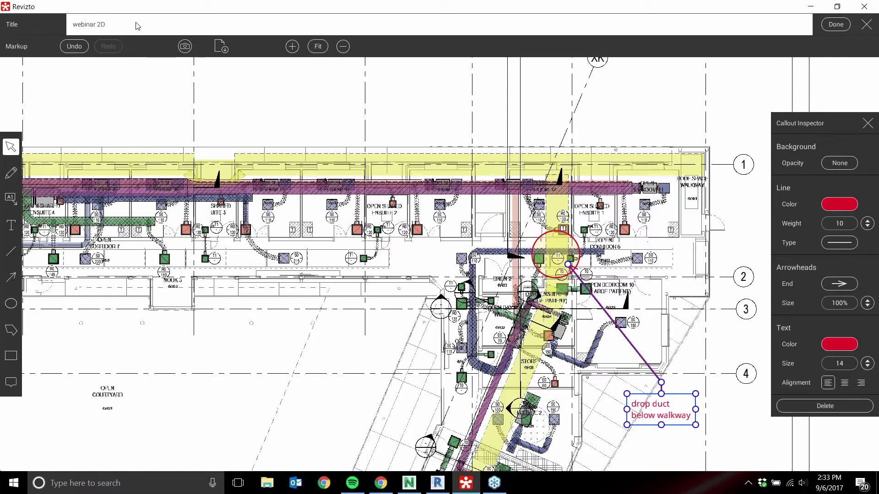
type(" issue")
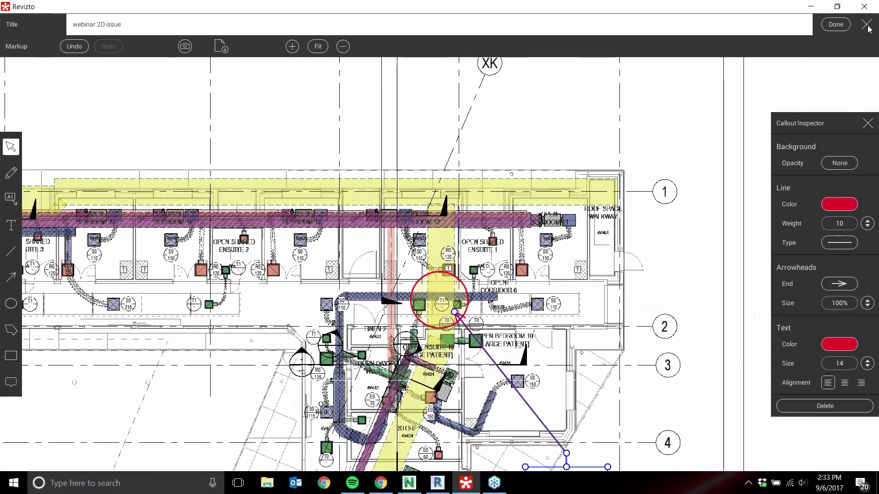
left_click(835, 24)
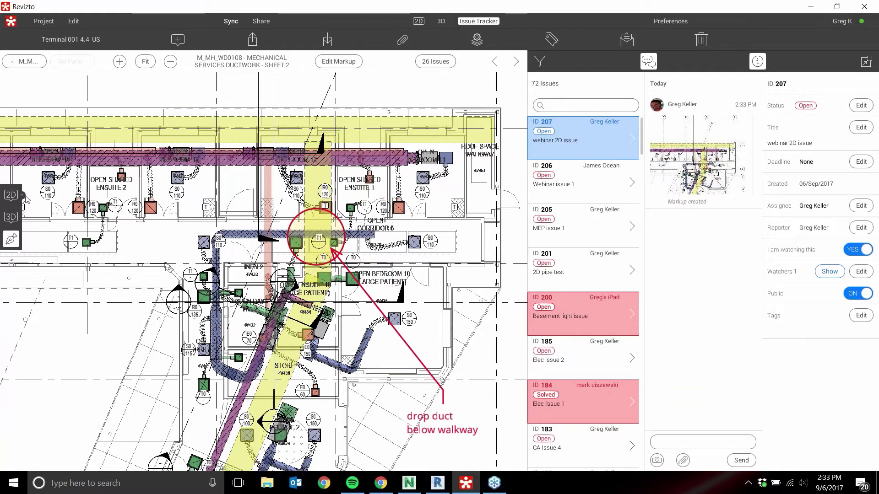
Show the webinar 2D issue in the 3D model and examine the ducts and issue markers around its location
left_click(12, 218)
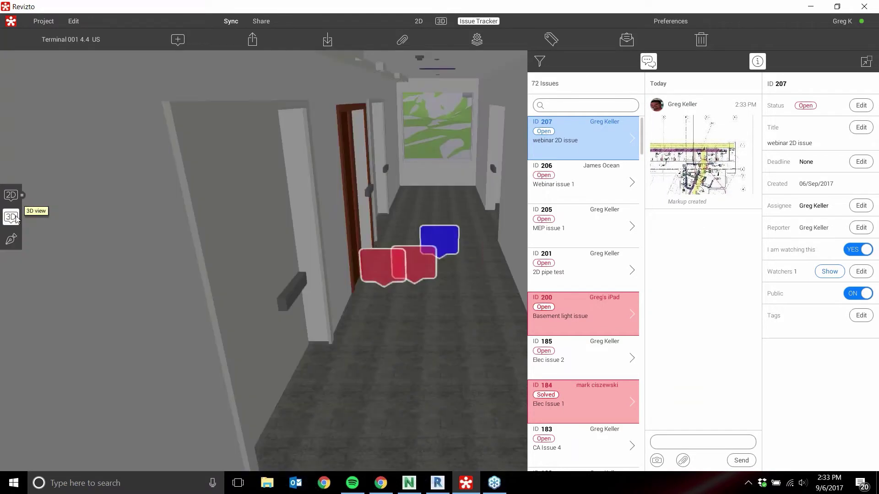
mouse_move(439, 242)
left_mouse_down()
mouse_move(449, 260)
mouse_move(333, 364)
mouse_move(390, 379)
mouse_move(384, 439)
mouse_move(368, 467)
mouse_move(371, 300)
mouse_move(423, 366)
mouse_move(423, 394)
mouse_move(389, 403)
mouse_move(385, 302)
mouse_move(353, 256)
mouse_move(316, 261)
mouse_move(466, 275)
mouse_move(315, 270)
mouse_move(437, 276)
left_mouse_up()
key("w")
key("w")
key("w")
key("s")
key("w")
key("s")
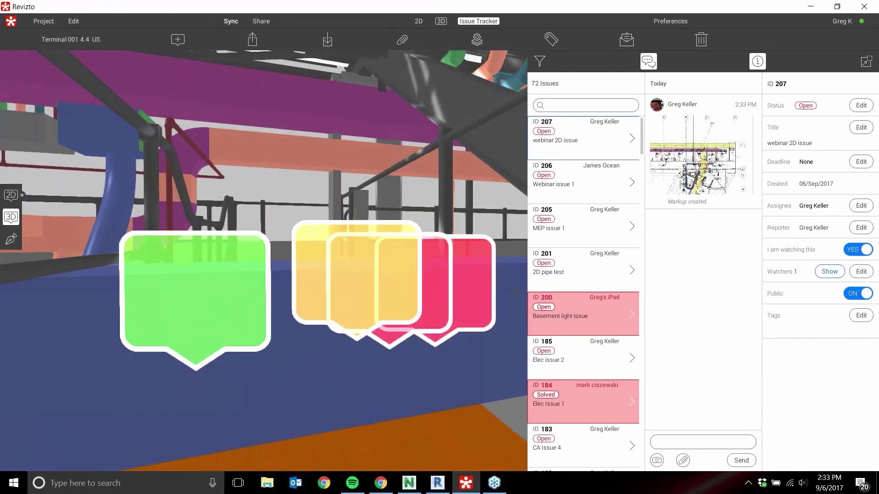
scroll(440, 245, "down", 3)
scroll(442, 243, "up", 3)
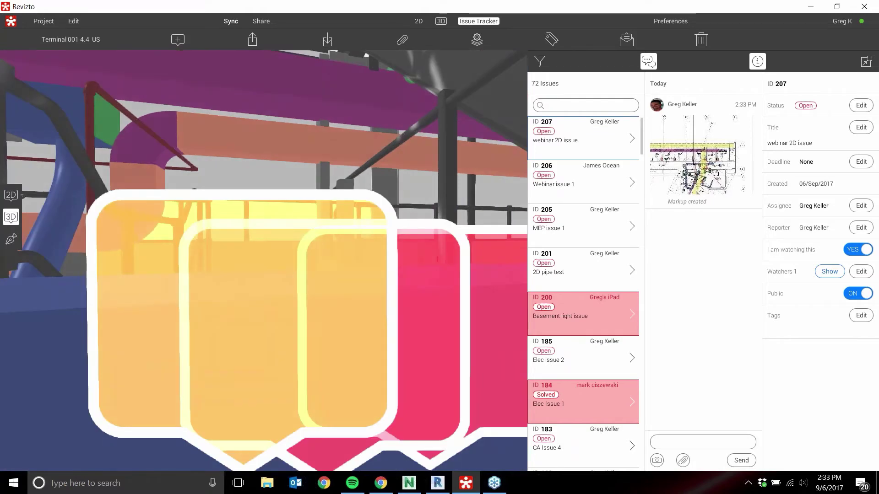
left_click_drag(442, 244, 519, 244)
Hide the issue comments and details, look at the walkway blocked by the blue duct, and go to Webinar issue 1's 3D view
left_click(648, 62)
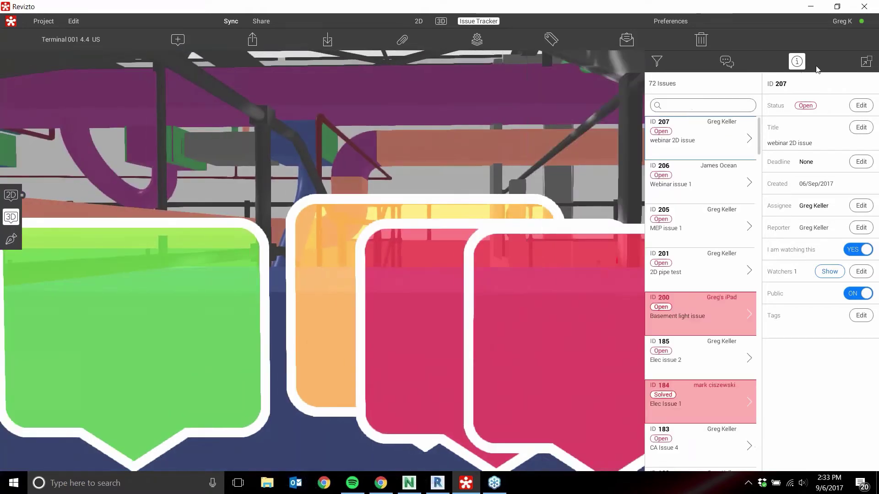
left_click(803, 65)
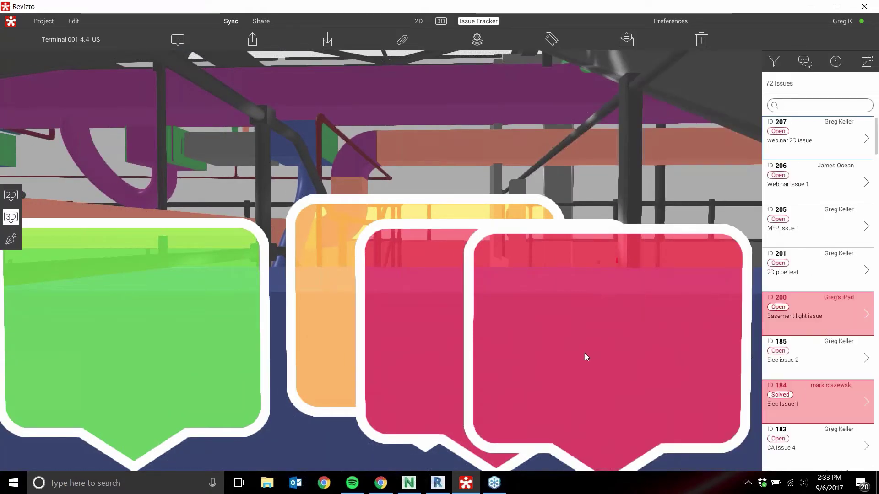
scroll(584, 353, "down", 1)
scroll(439, 244, "down", 4)
left_click_drag(439, 243, 358, 195)
scroll(505, 293, "up", 1)
scroll(453, 343, "up", 1)
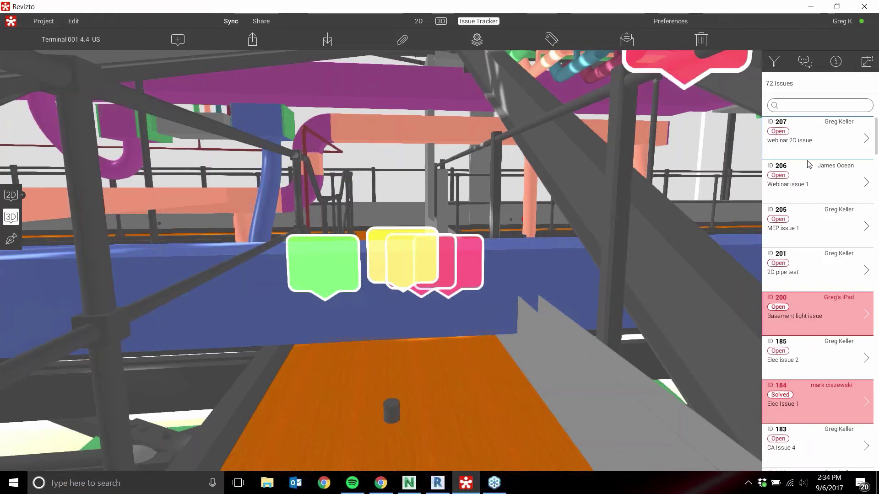
left_click(818, 176)
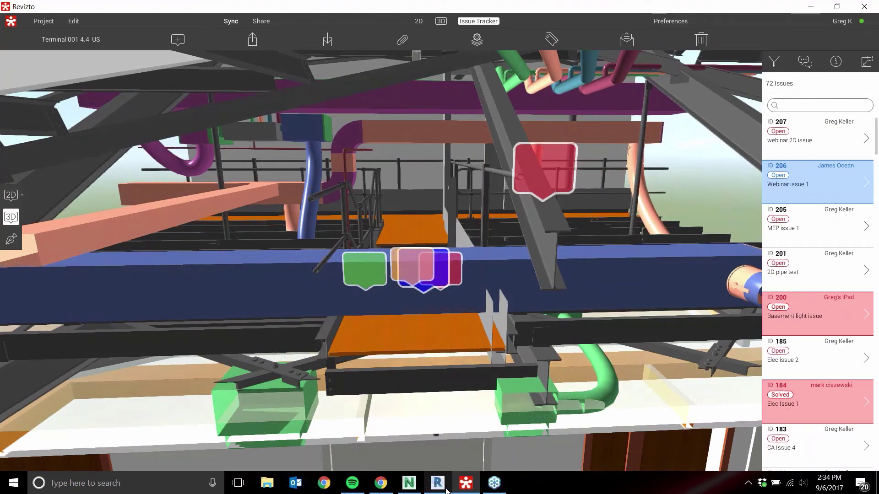
Switch to Revit and set the model's Revizto link to the existing project Terminal 001 4.4 US
mouse_move(446, 489)
left_click(438, 389)
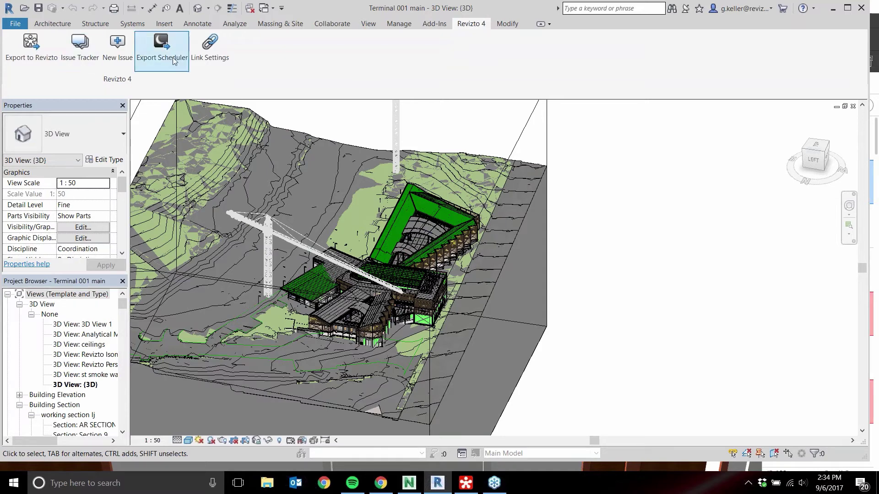
left_click(209, 48)
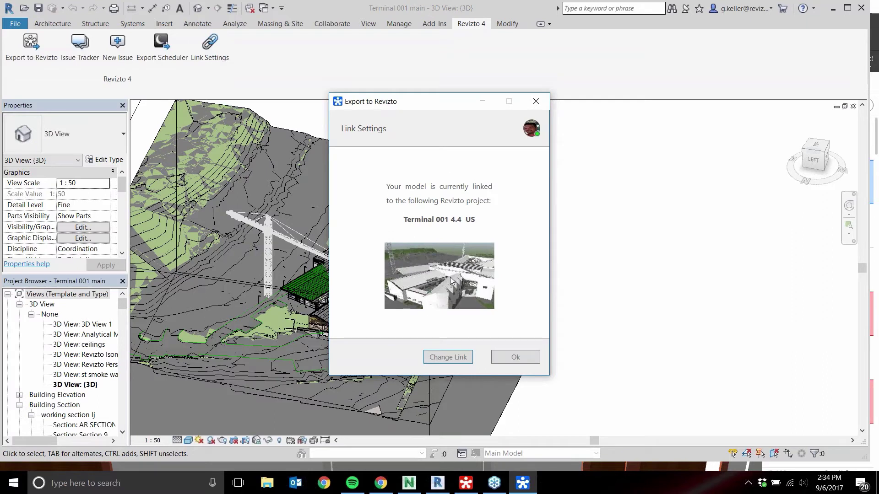
left_click(449, 358)
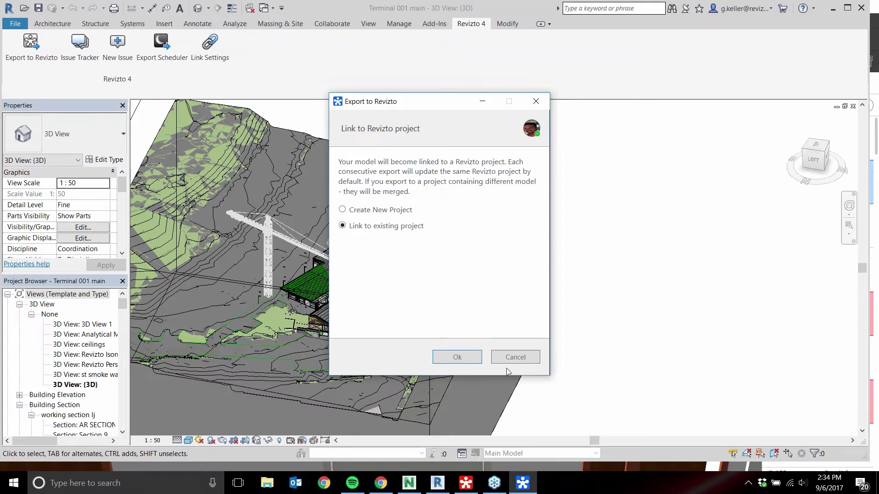
left_click(463, 357)
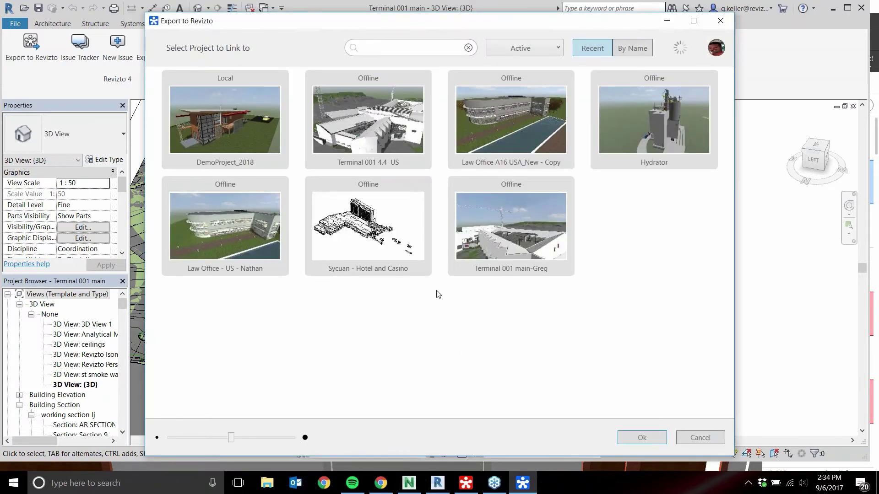
left_click(383, 136)
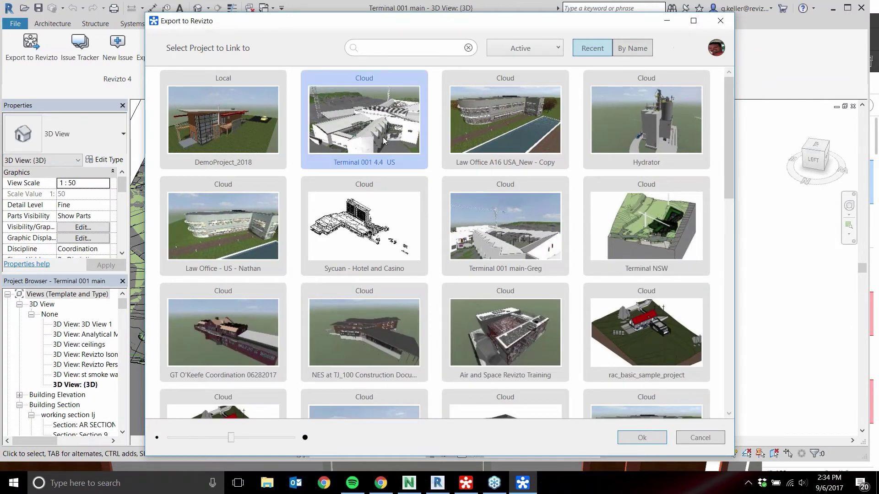
left_click(634, 430)
left_click(523, 357)
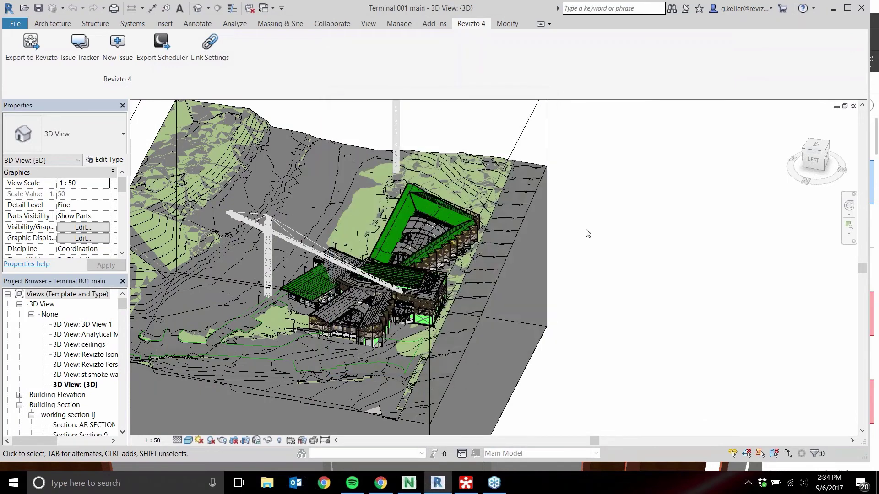
Bring up the Revizto issue tracker from Revit, show Webinar issue 1 in the Revit model, and examine the duct crossing the walkway
left_click(81, 46)
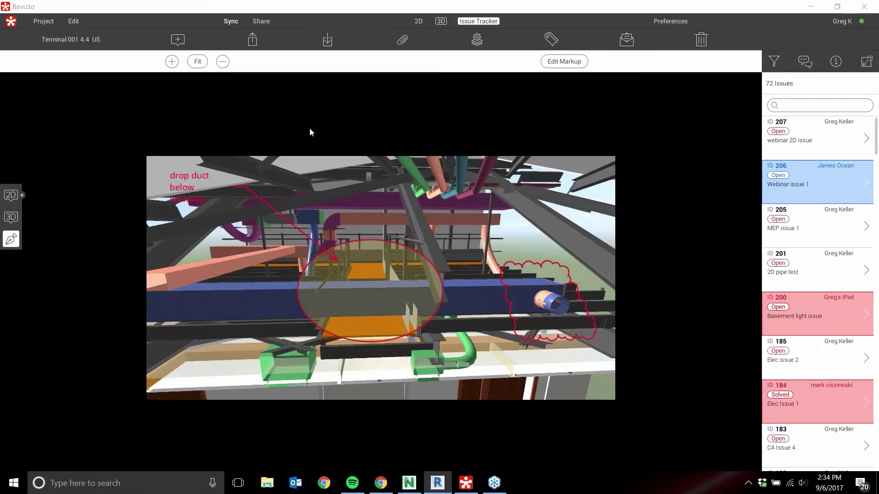
double_click(611, 5)
left_click_drag(581, 44, 554, 70)
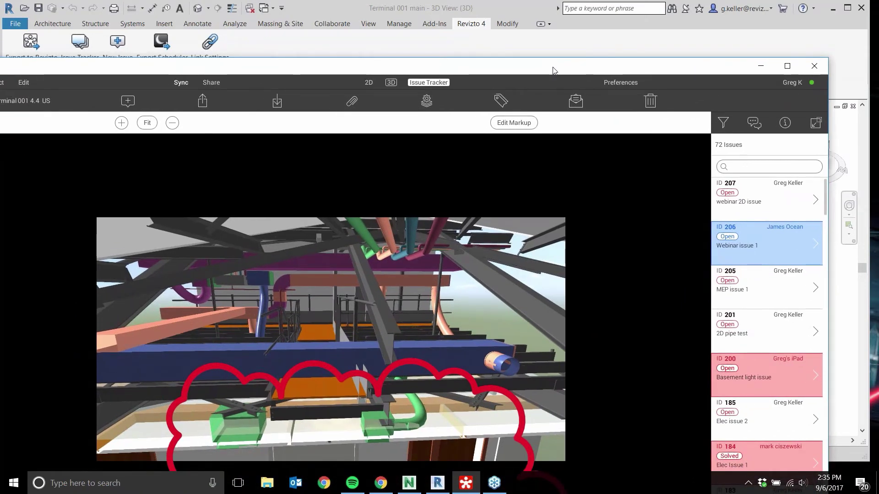
left_click_drag(554, 69, 513, 138)
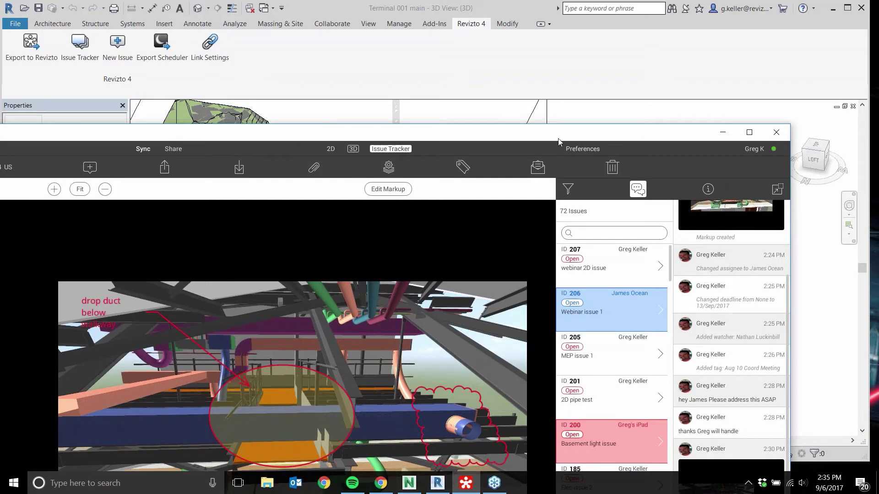
left_click_drag(553, 137, 577, 421)
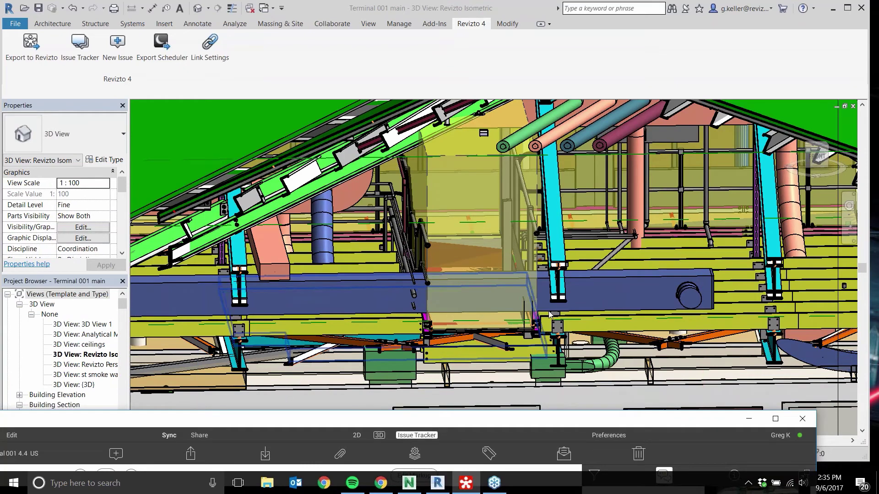
scroll(643, 197, "down", 3)
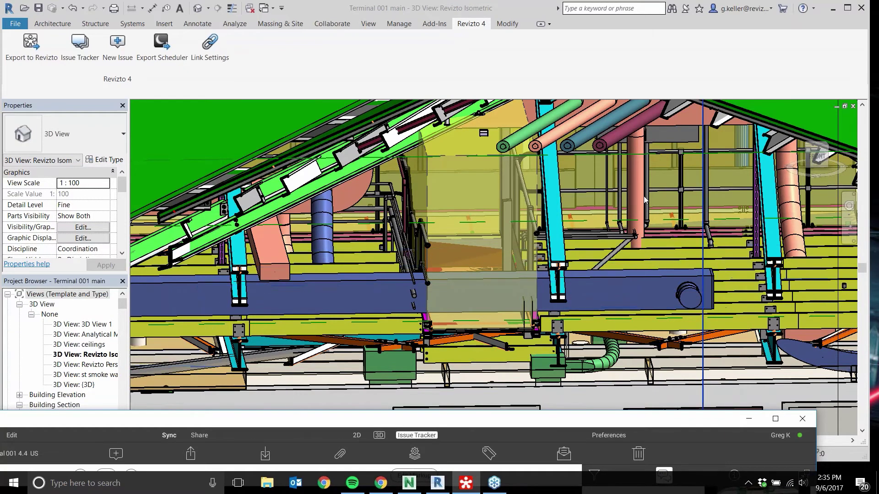
scroll(643, 197, "down", 2)
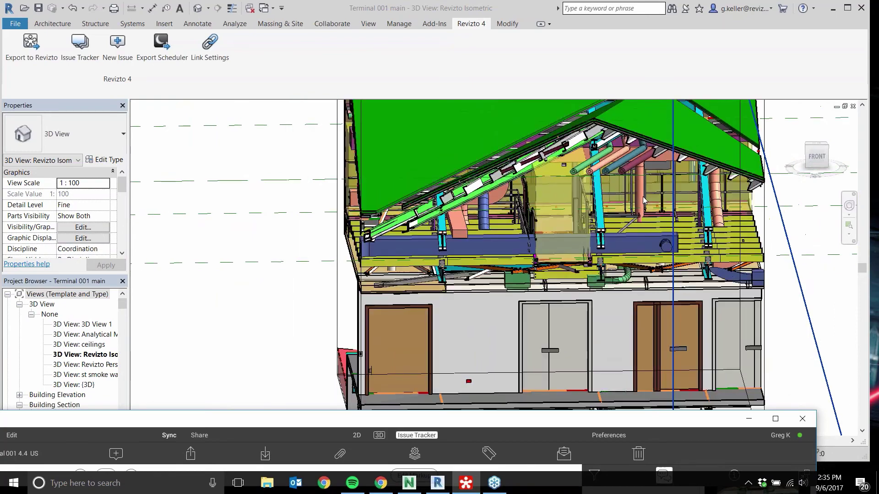
scroll(642, 197, "up", 2)
scroll(642, 197, "up", 4)
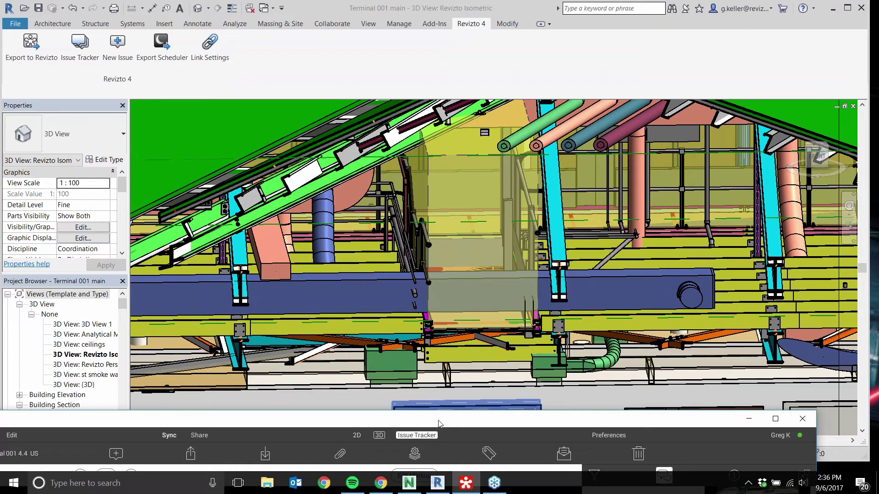
Create a new Revizto issue from the current Revit view and circle the duct and walkway crossing with the red Pen
left_click(122, 43)
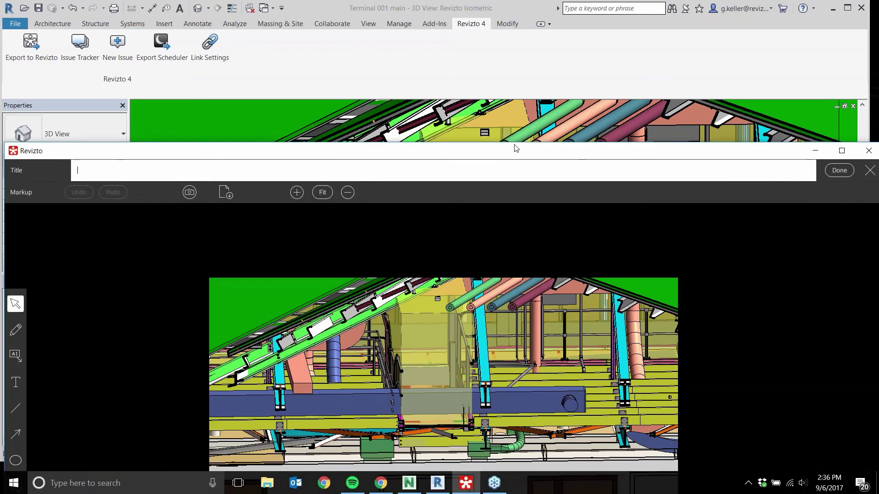
left_click_drag(514, 148, 504, 15)
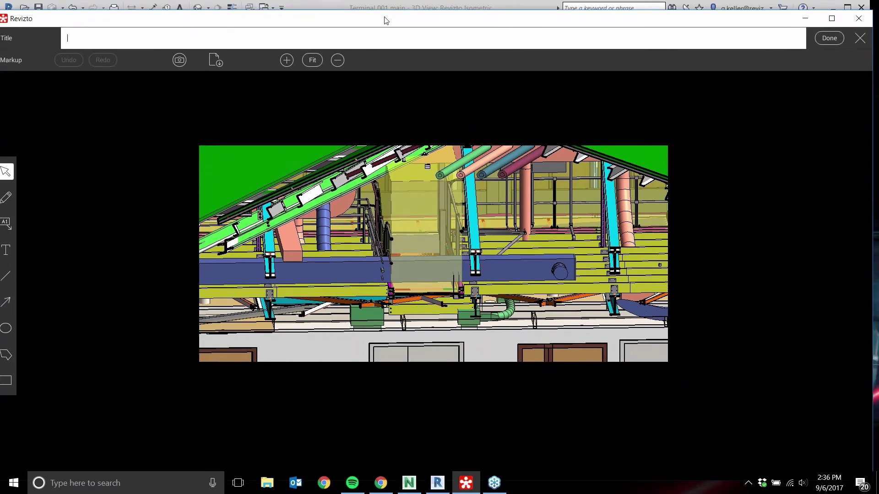
left_click_drag(386, 20, 392, 12)
left_click(17, 190)
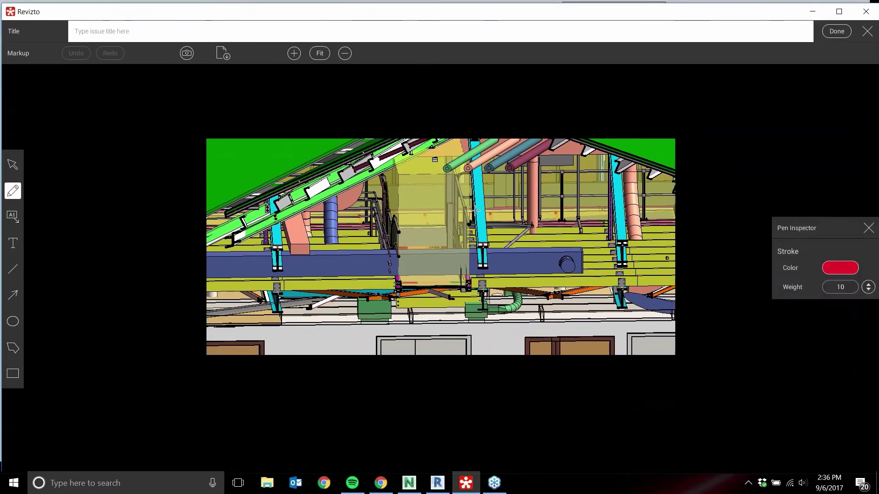
mouse_move(515, 226)
left_mouse_down()
mouse_move(491, 204)
mouse_move(371, 209)
mouse_move(470, 320)
mouse_move(520, 264)
mouse_move(520, 224)
left_mouse_up()
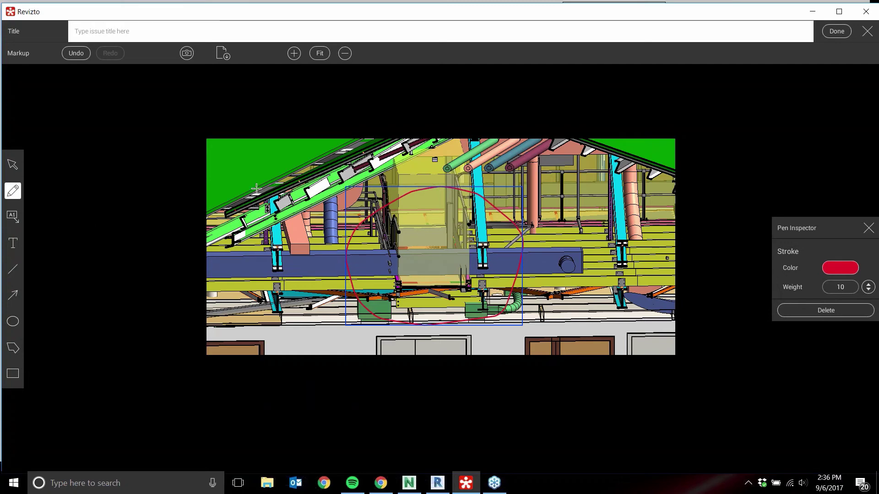
Add a red callout reading "drop duct below hallway" that points into the circle, with its text placed below the duct on the markup
left_click(15, 219)
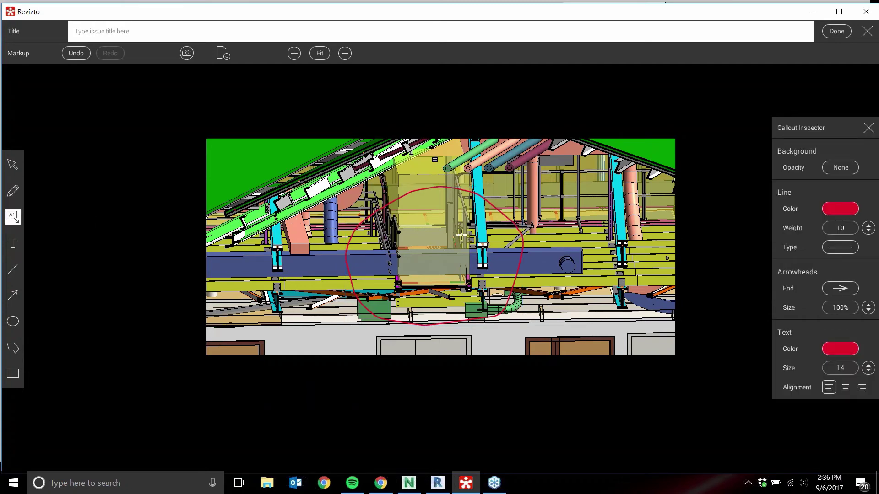
left_click_drag(460, 234, 562, 176)
type("drop")
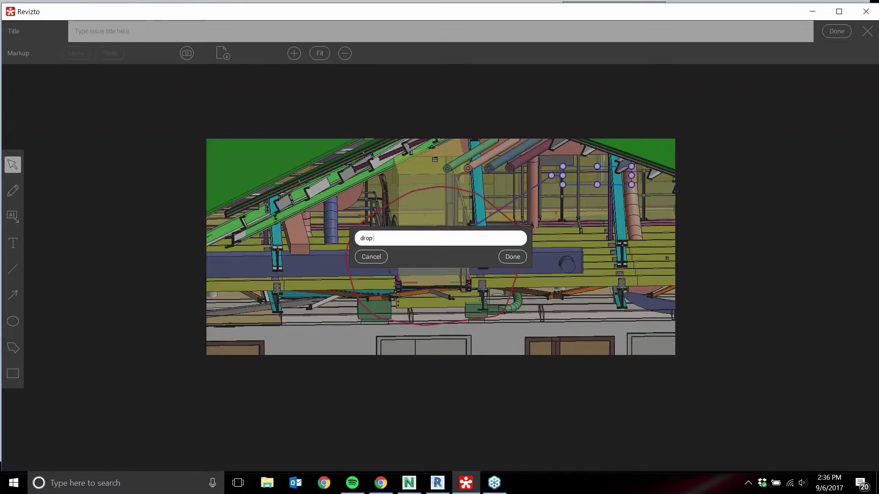
type(" duct below hallway")
key("Return")
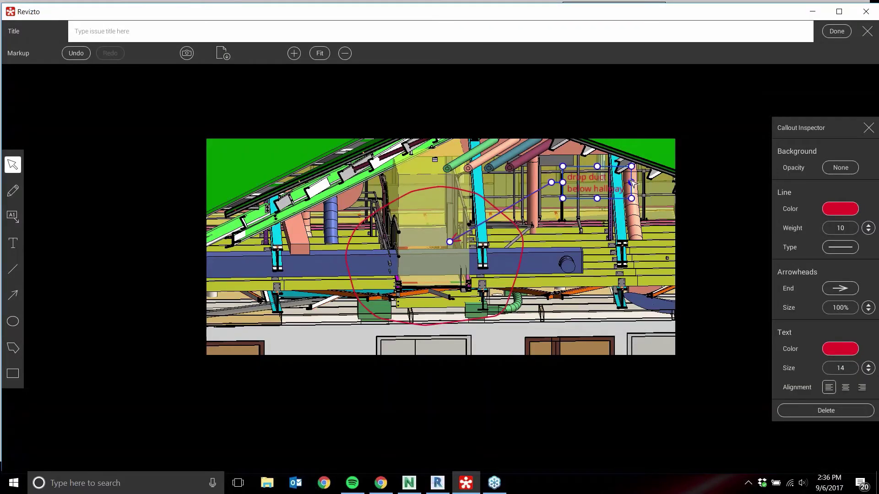
left_click_drag(613, 178, 609, 315)
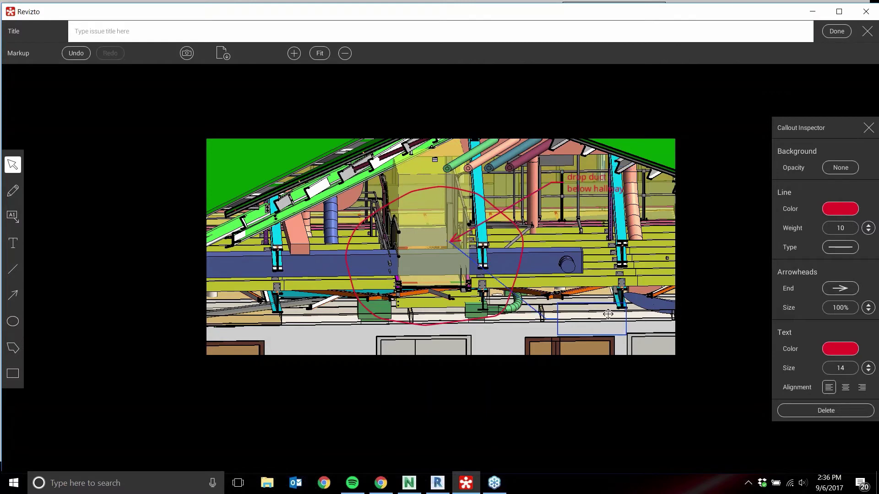
Title the issue "Revit webinar issue" and save it
left_click(115, 37)
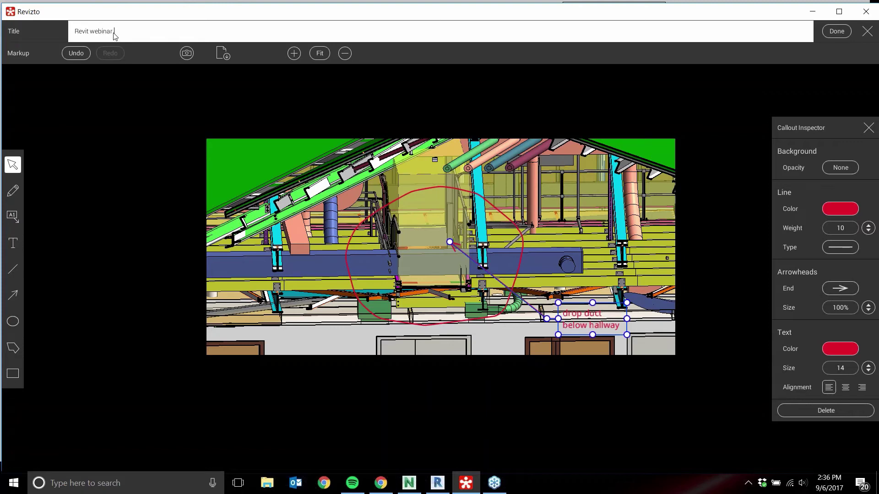
left_click(837, 31)
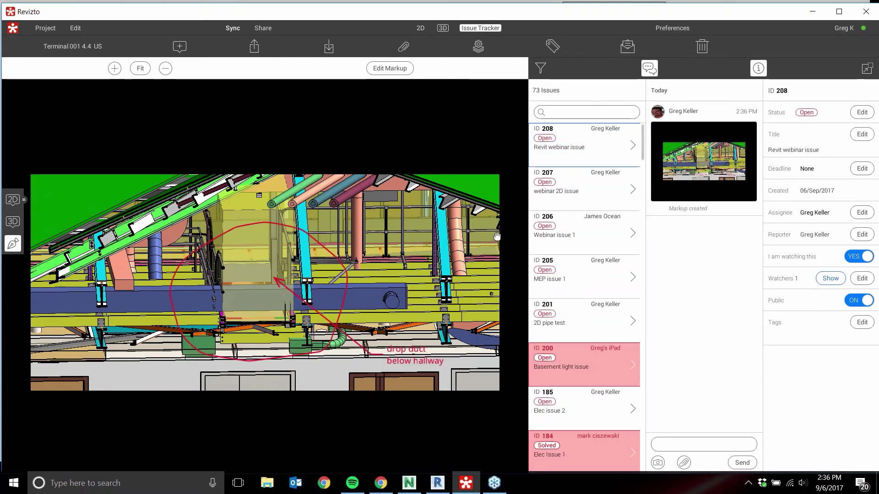
left_click_drag(530, 17, 533, 15)
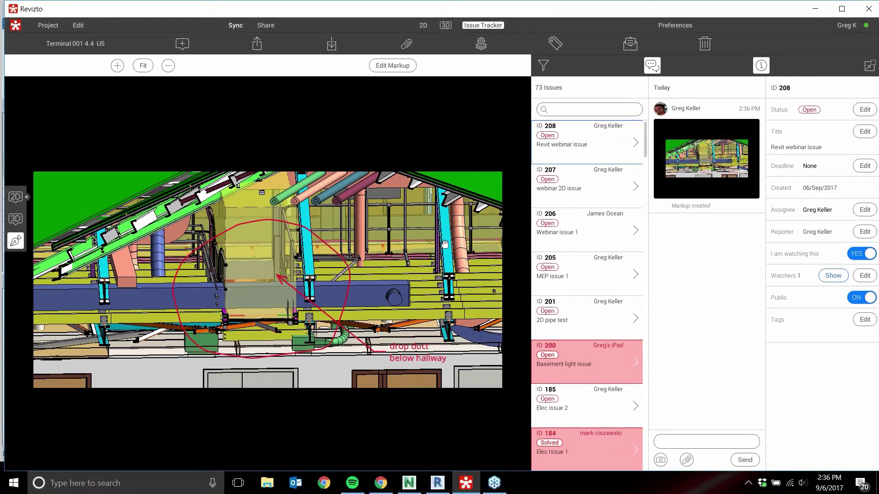
Show the Revit webinar issue in Revizto's 3D model and look closely at the duct and walkway around its marker
left_click(16, 219)
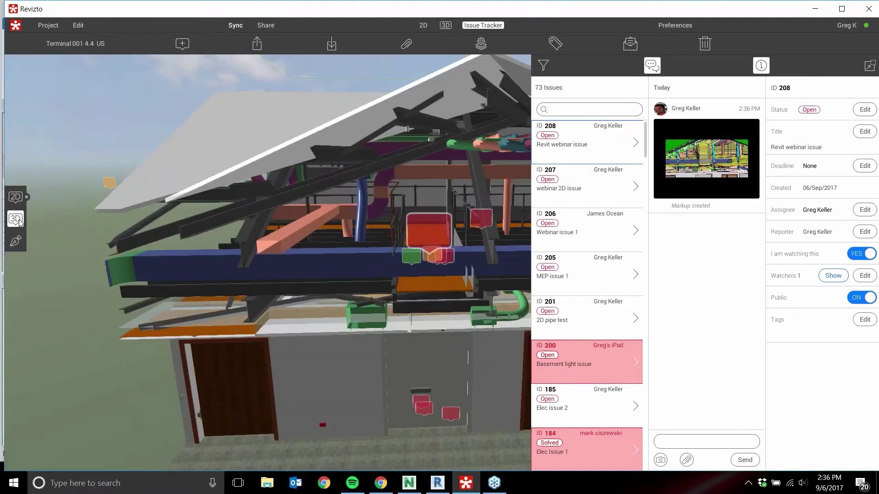
left_click_drag(297, 326, 408, 317)
scroll(316, 275, "up", 4)
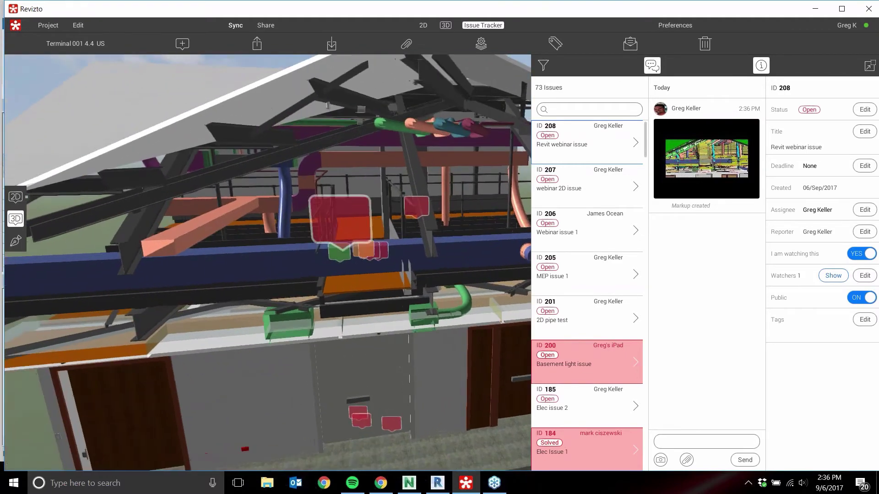
scroll(316, 275, "up", 3)
left_click_drag(316, 275, 343, 279)
scroll(343, 279, "up", 2)
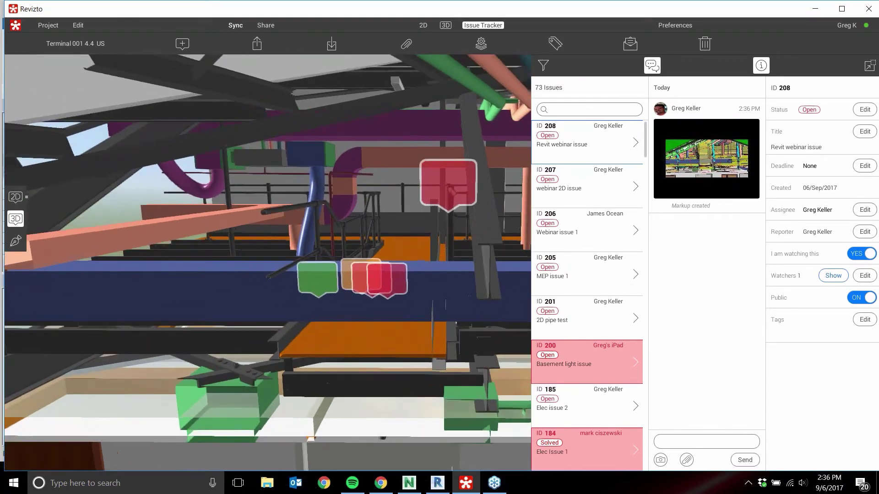
Switch to Navisworks and bring up the Revizto issue tracker from there
mouse_move(410, 487)
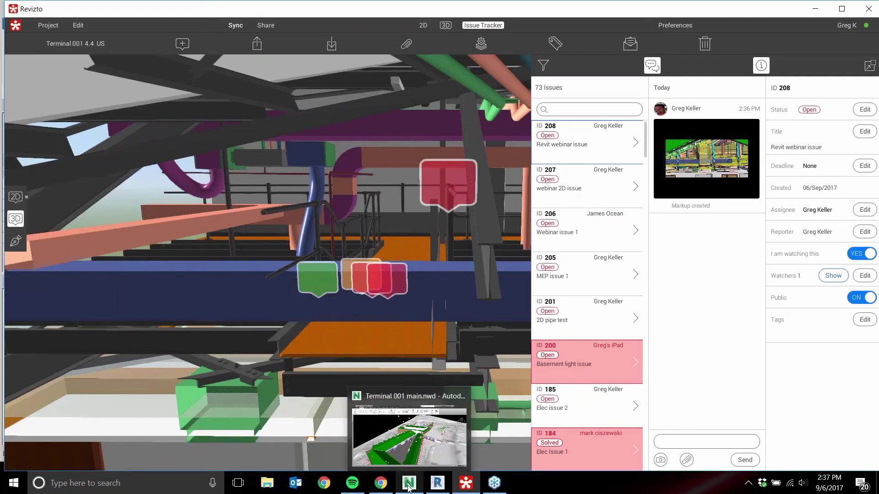
left_click(410, 487)
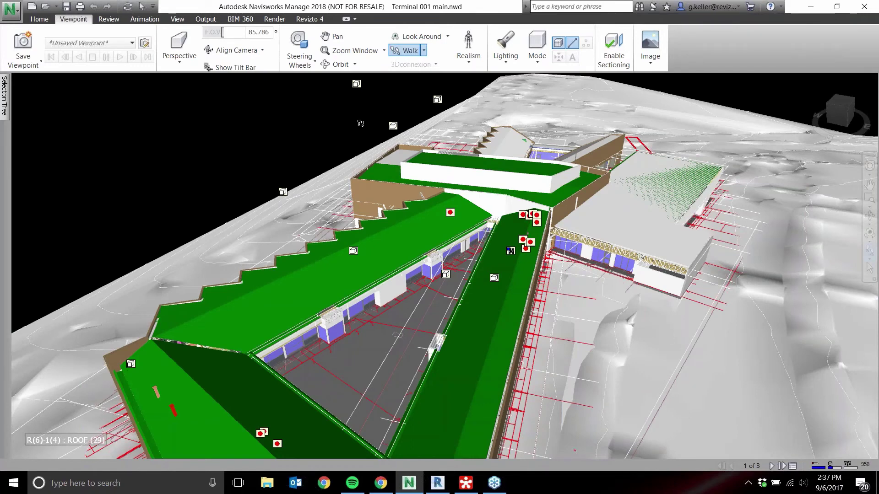
left_click(314, 19)
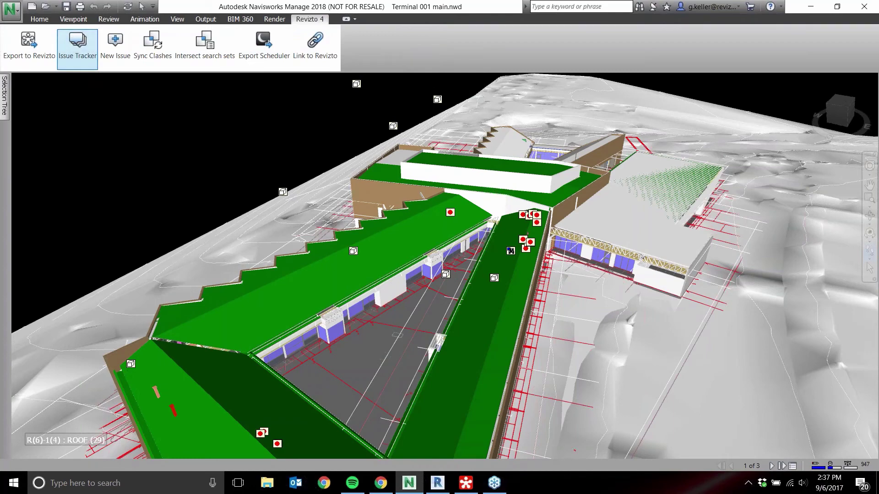
left_click(77, 46)
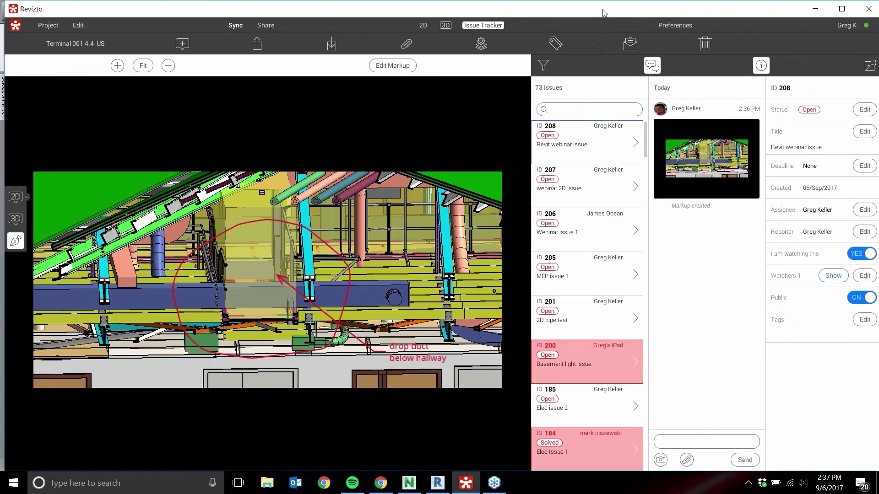
Show Webinar issue 1 at its location in the Navisworks model, keeping the tracker window clear of the model view
left_click_drag(602, 13, 561, 133)
left_click(539, 360)
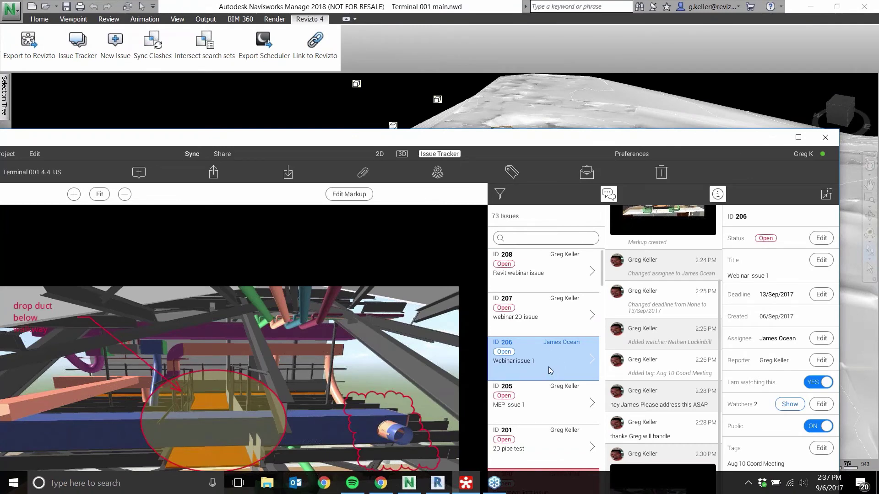
left_click_drag(529, 142, 544, 187)
left_click(569, 362)
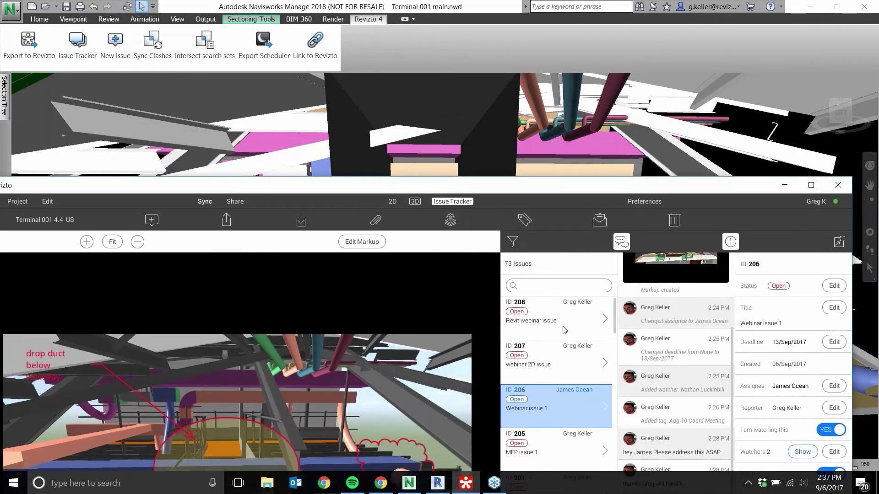
Select the Revit webinar issue and reposition the tracker window to view its full markup and details
left_click(564, 316)
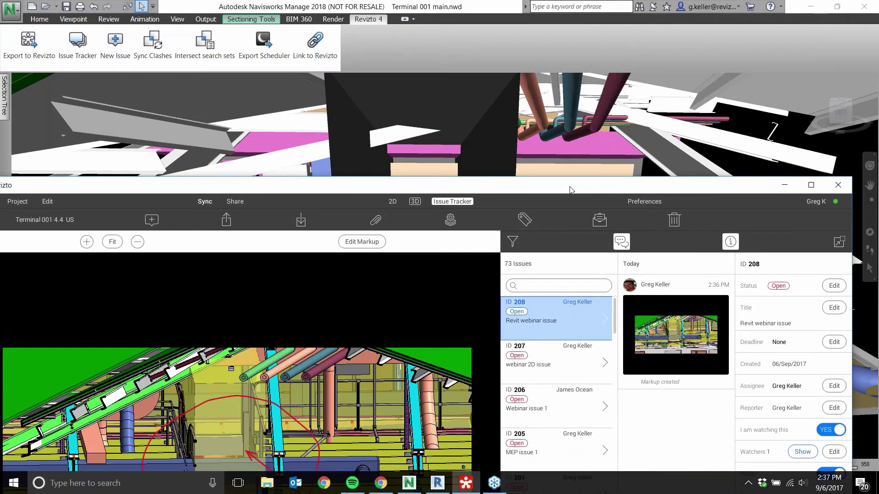
left_click_drag(570, 187, 620, 25)
left_click(545, 429)
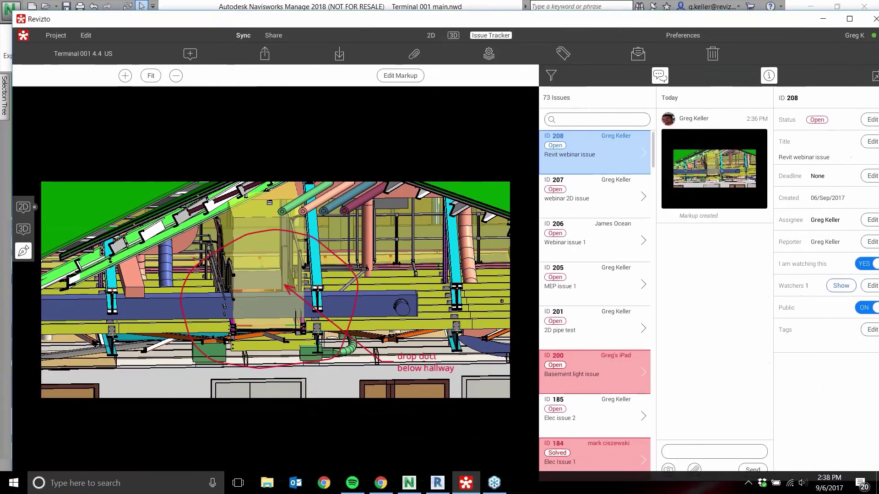
Switch to Revit and examine the duct and walkway area of the Revit webinar issue in the Revizto Isometric view
left_click(439, 484)
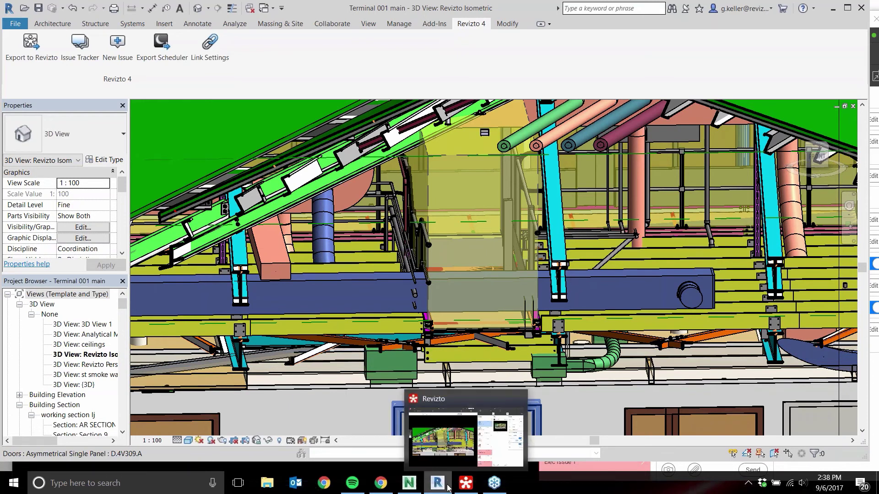
mouse_move(439, 484)
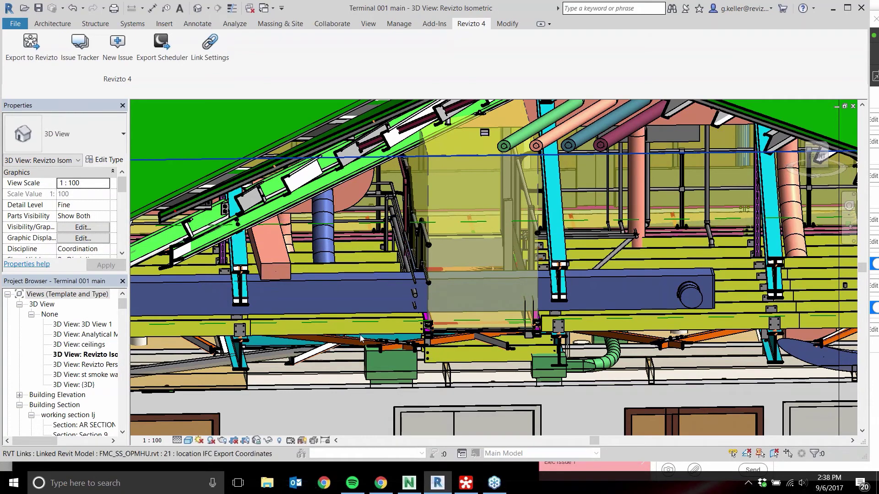
scroll(257, 326, "down", 3)
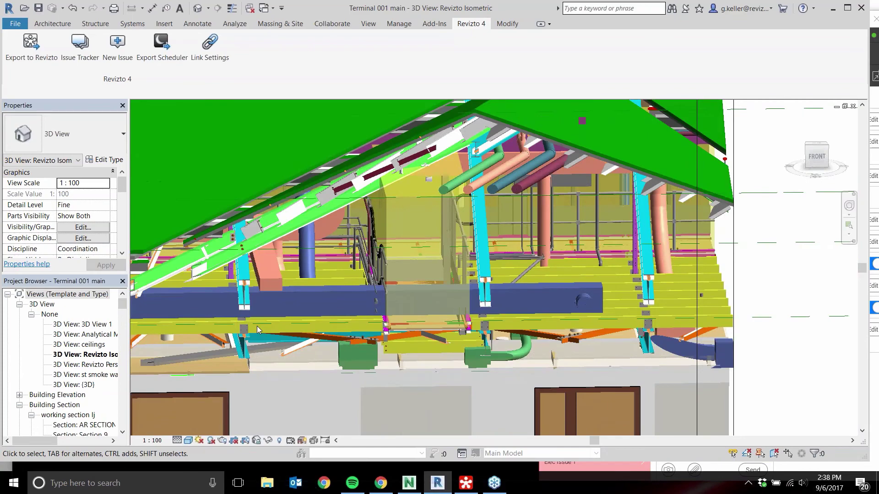
scroll(257, 325, "down", 2)
scroll(256, 325, "up", 1)
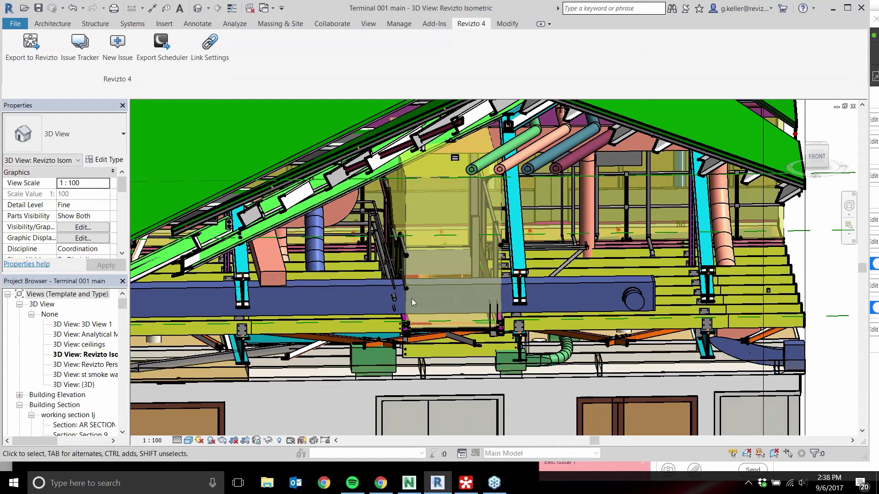
scroll(399, 335, "down", 1)
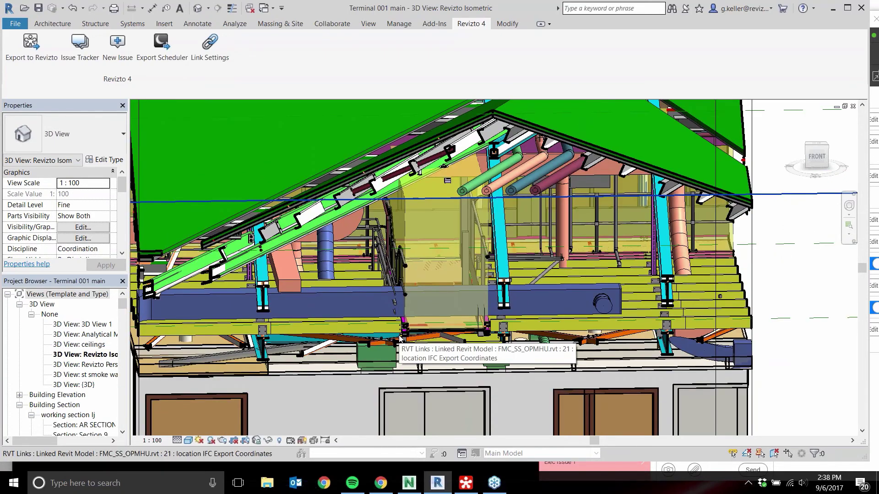
scroll(399, 335, "up", 2)
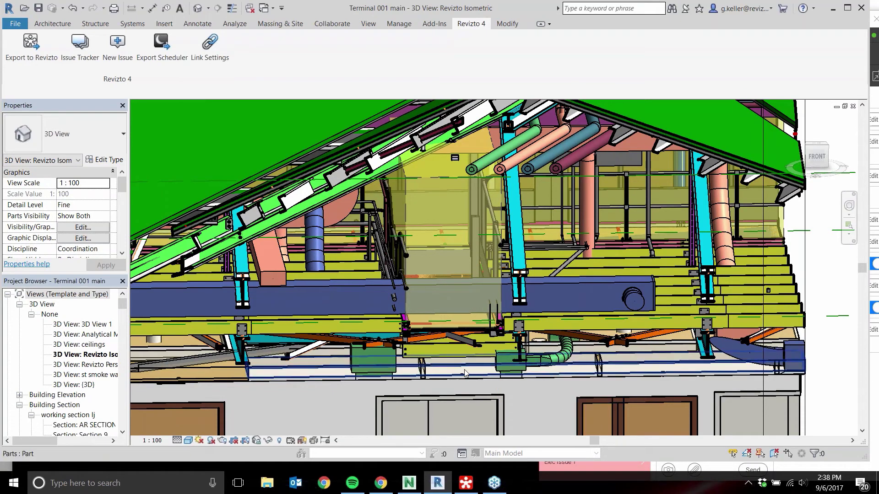
Switch back to Revizto, move its window fully onto the screen and show the project's 3D model
left_click(465, 483)
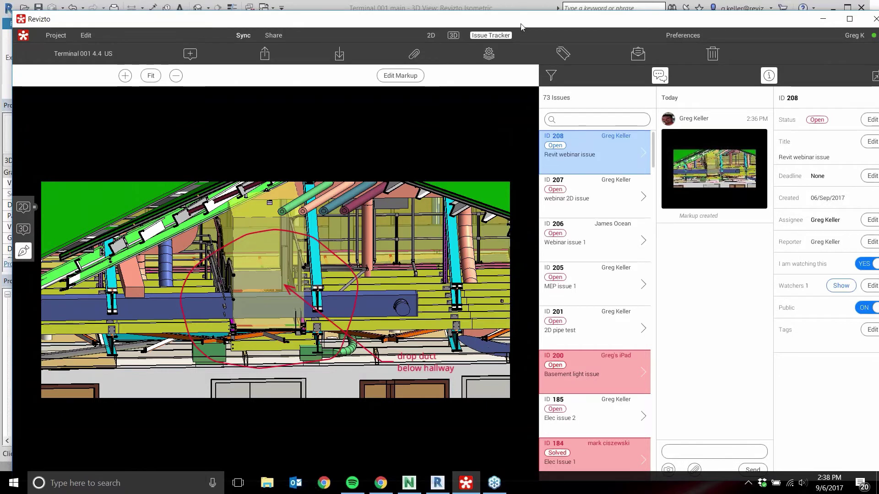
left_click_drag(523, 24, 510, 17)
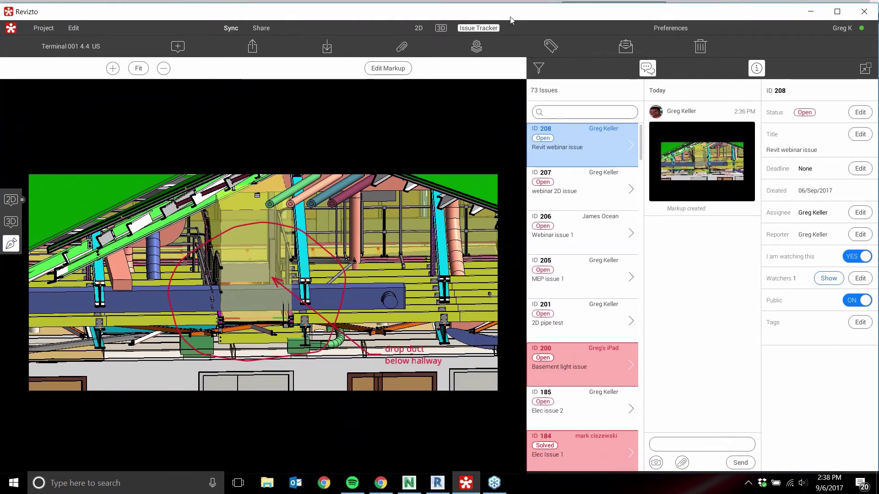
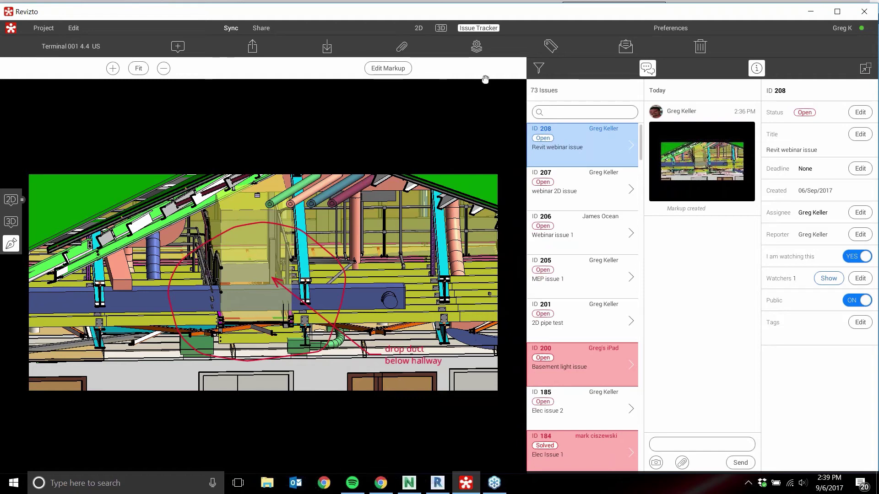
left_click(441, 28)
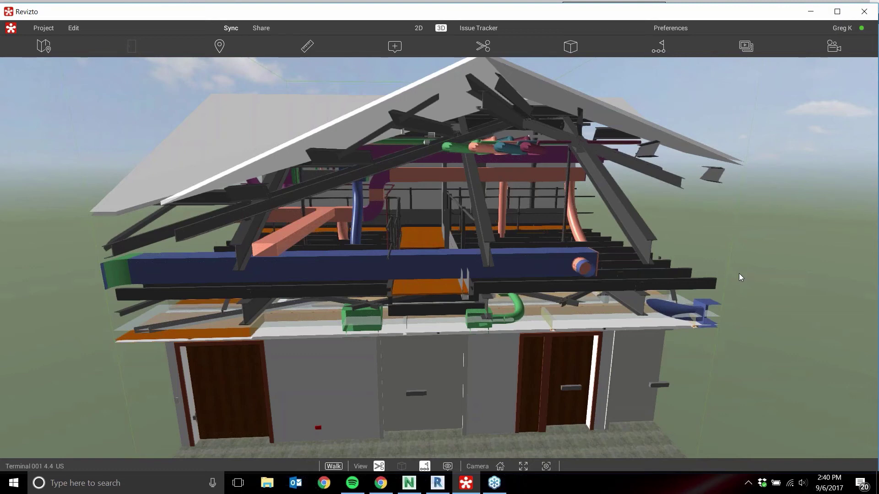
Turn off the section cuts in the 3D model and look around the ducts and roof steelwork
left_click(378, 467)
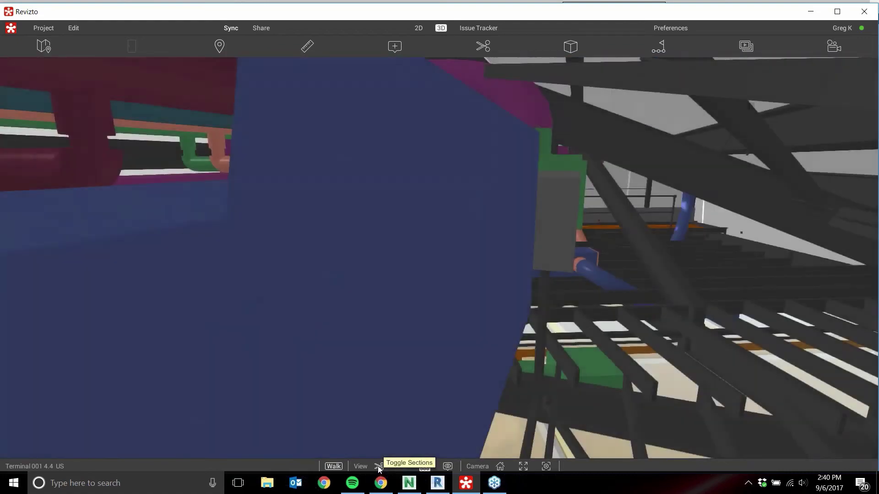
left_click_drag(559, 394, 274, 377)
left_click_drag(494, 382, 480, 379)
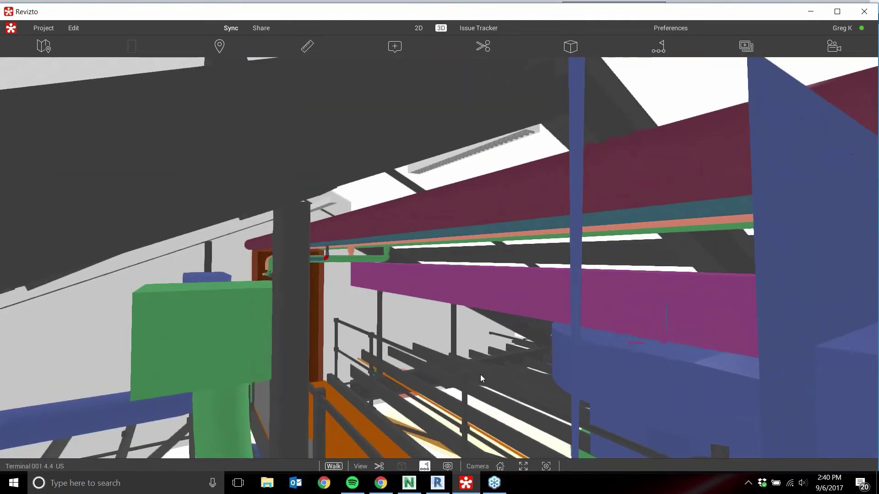
Return the camera to the home viewpoint and fly over the courtyard and its curved steel roof frames
left_click(500, 466)
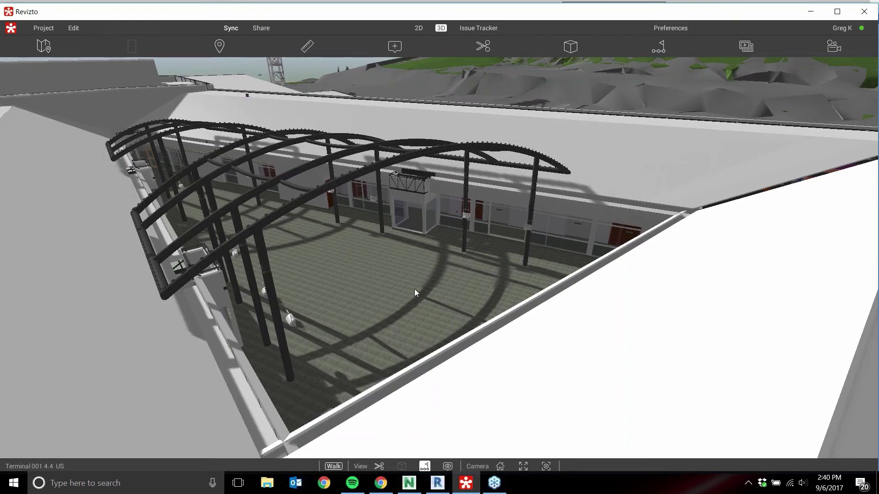
left_click_drag(414, 289, 473, 358)
key("w")
key("w")
key("s")
key("s")
key("w")
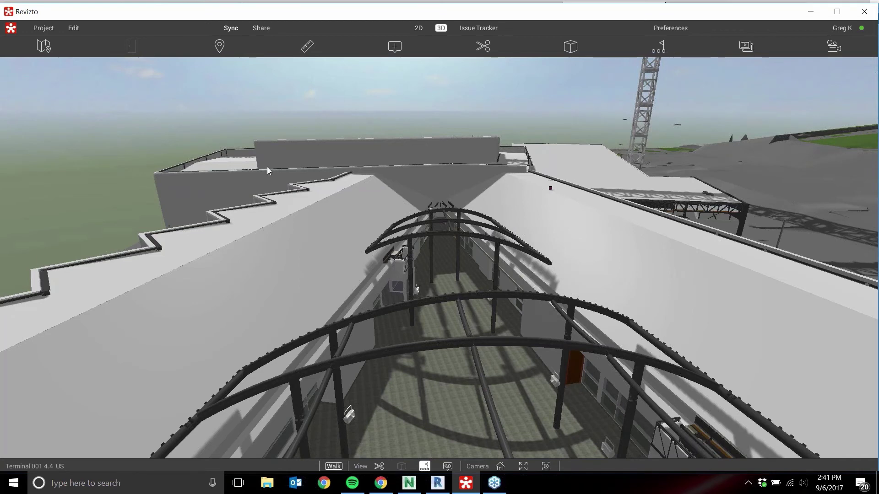
Show the map at the WALKWAY level, jump to a spot in the central plant area and look around there in 3D
left_click(44, 47)
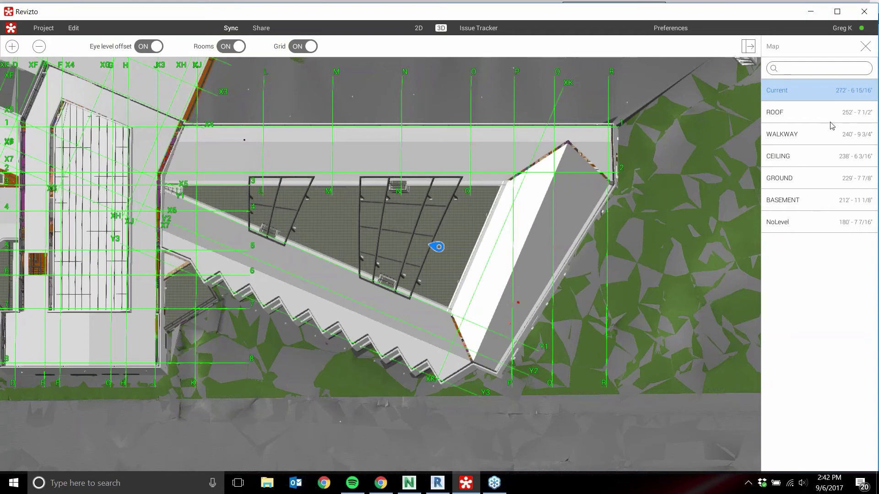
left_click(809, 133)
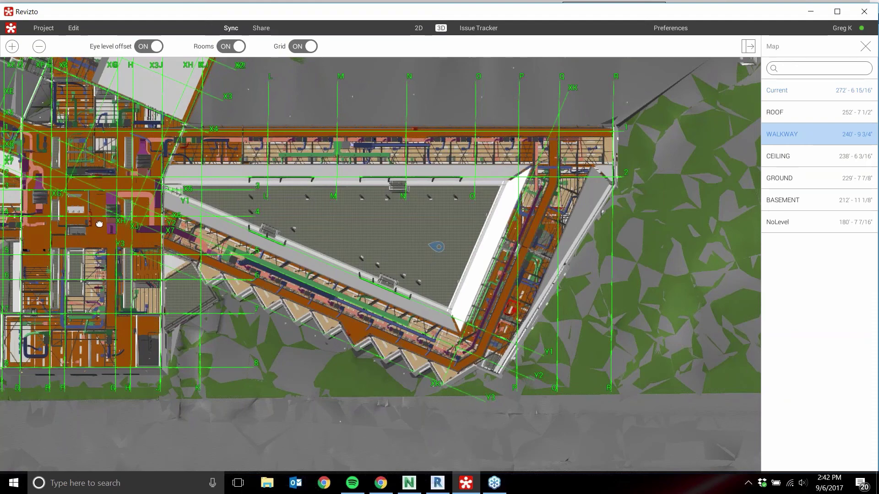
left_click_drag(96, 223, 128, 220)
left_click_drag(222, 232, 288, 259)
scroll(290, 262, "up", 3)
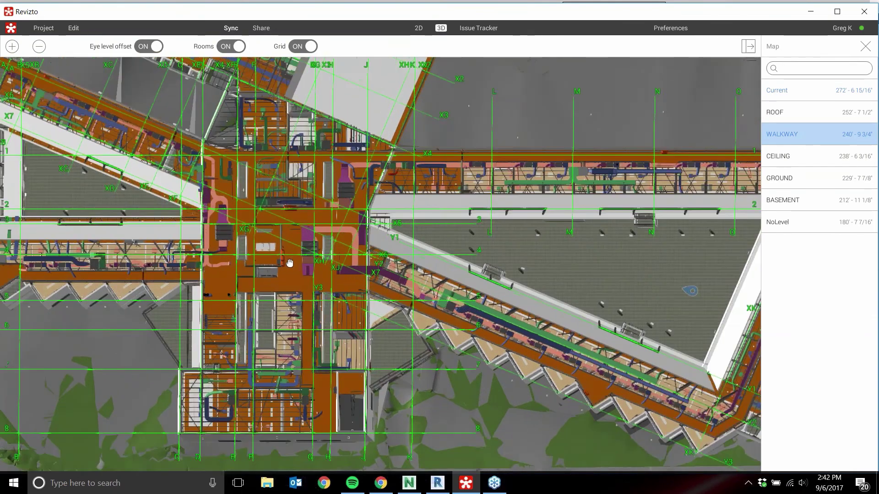
scroll(289, 263, "up", 2)
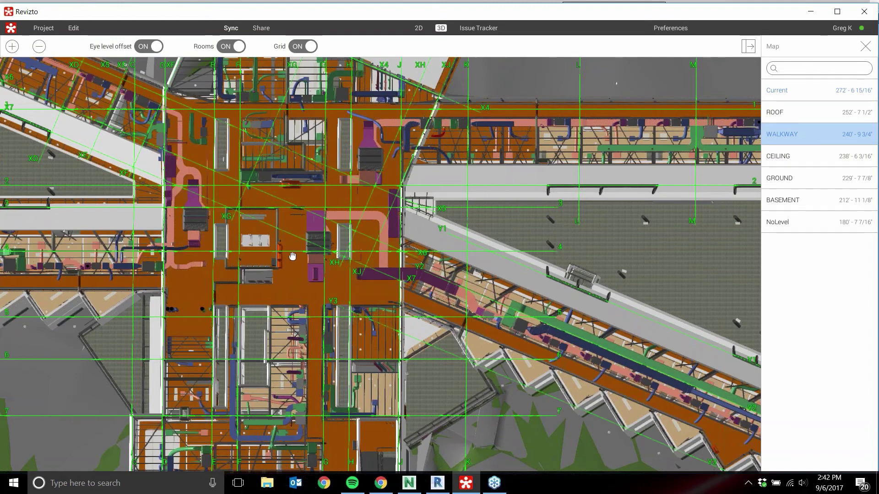
double_click(296, 257)
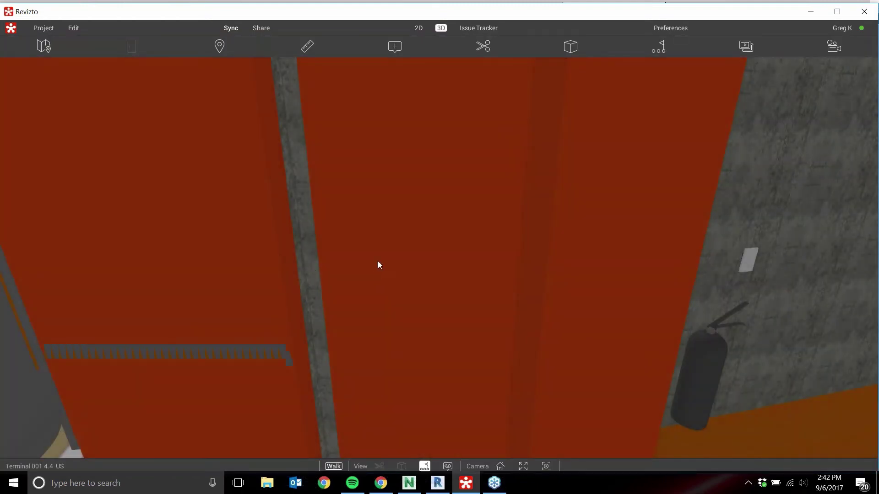
left_click_drag(440, 256, 547, 247)
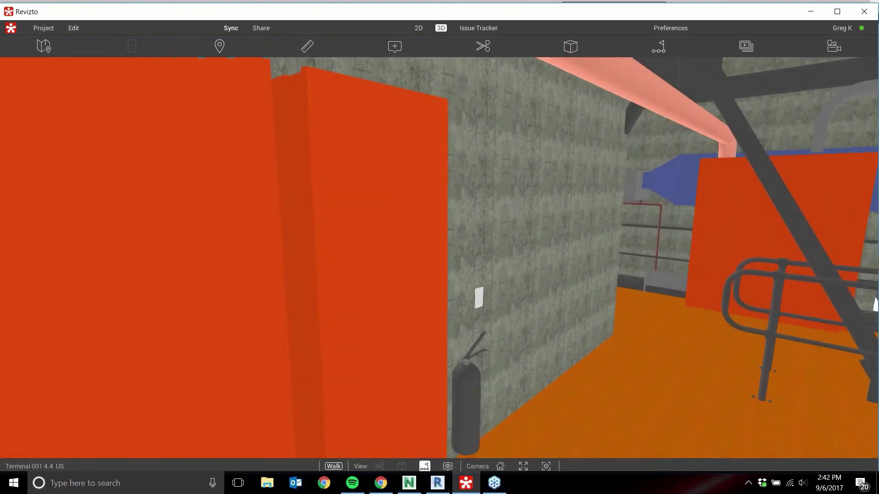
Show the map at the GROUND level, jump into a room along the zigzag facade and look around inside
left_click(44, 46)
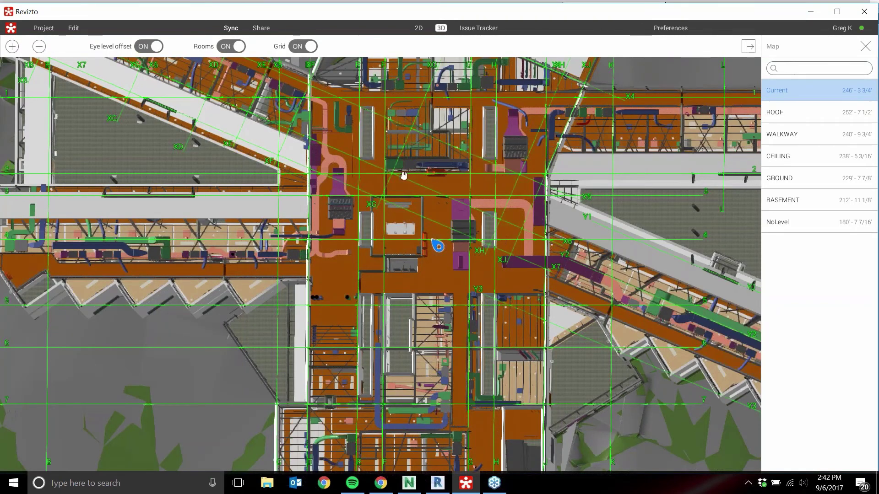
left_click(812, 179)
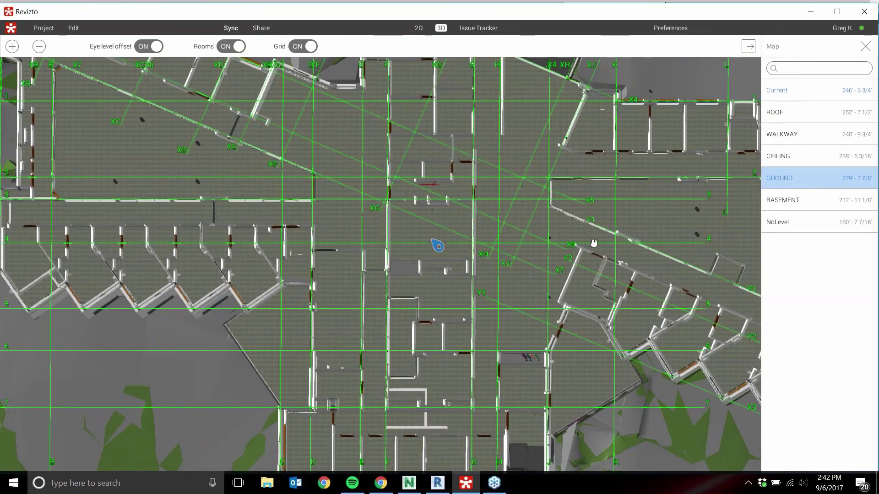
left_click_drag(594, 243, 150, 174)
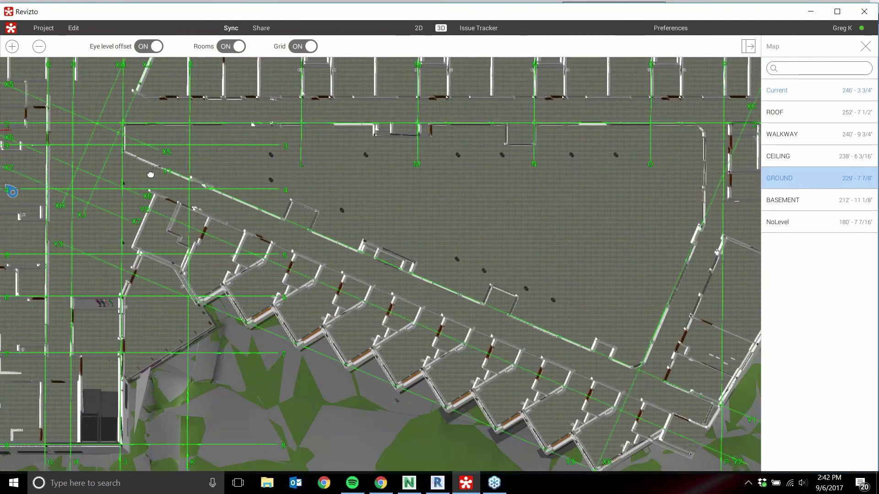
left_click(405, 343)
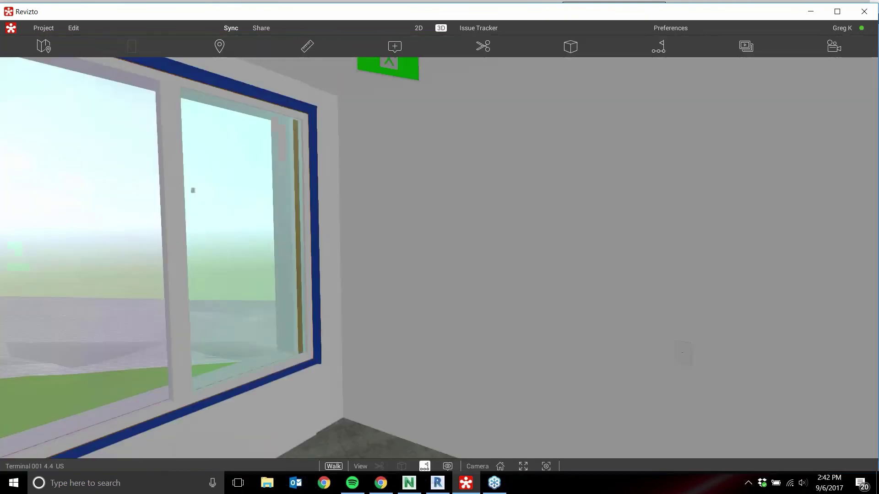
left_click_drag(406, 342, 165, 303)
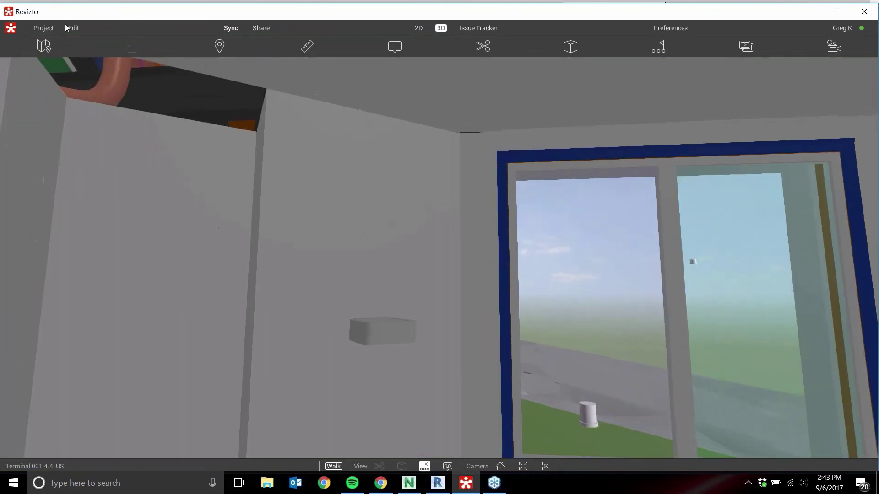
Use the map to jump from the room into the open courtyard and look around at the surrounding facades
left_click(43, 45)
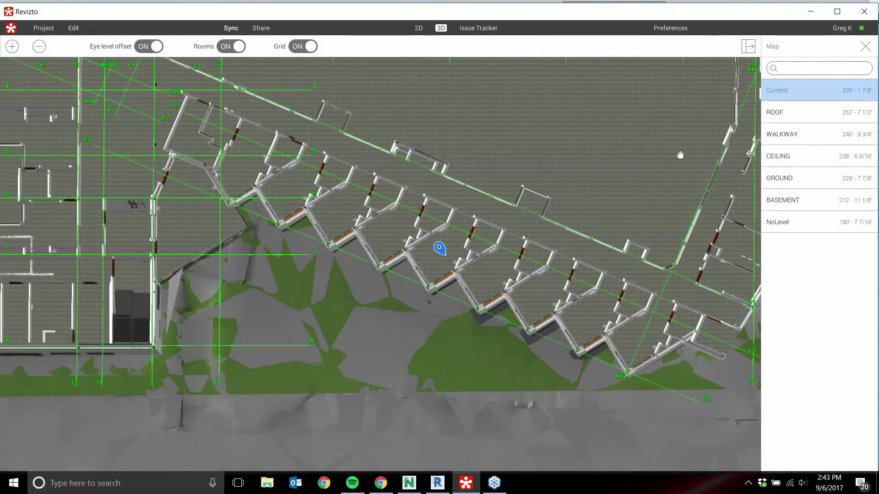
double_click(535, 126)
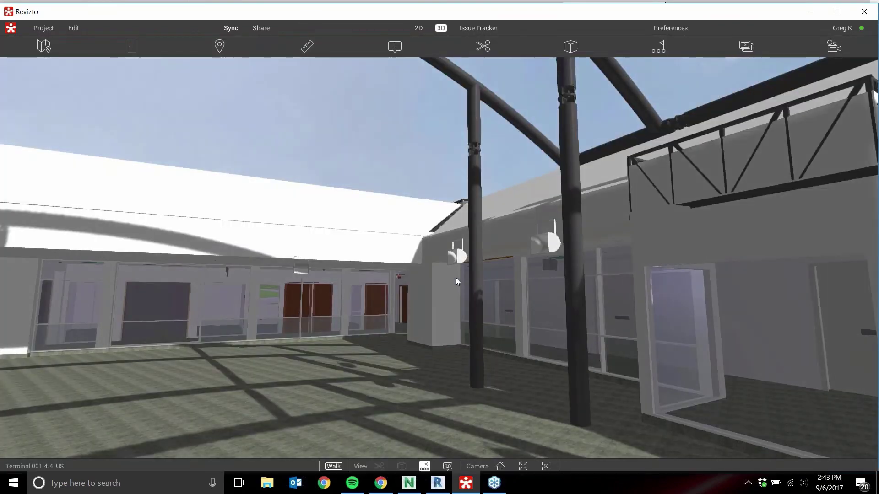
left_click_drag(454, 278, 311, 273)
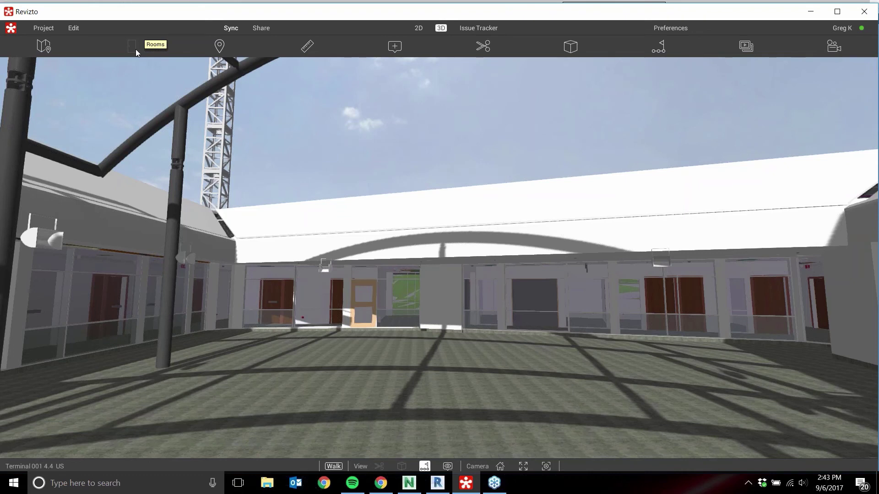
List only the original viewpoints and view 3D - FOOTING & BASEMENT FLOOR - NORTH, Revizto Isometric and {3D} one after another
left_click(219, 46)
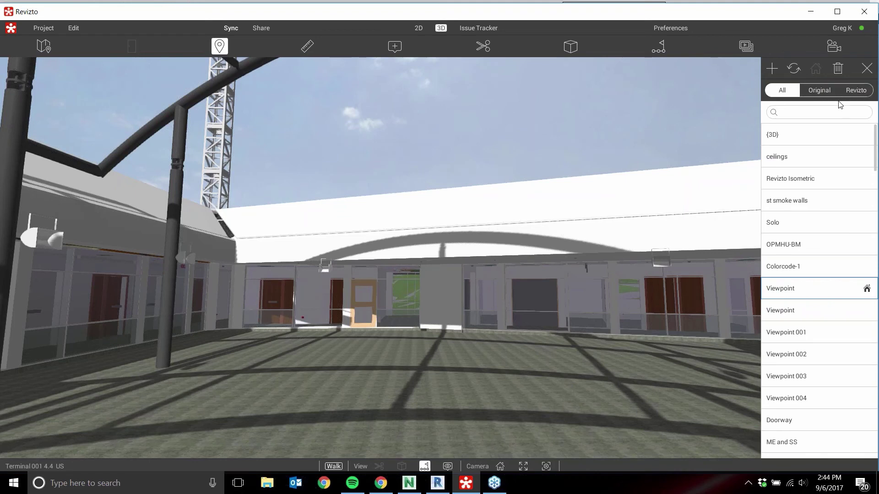
left_click(818, 97)
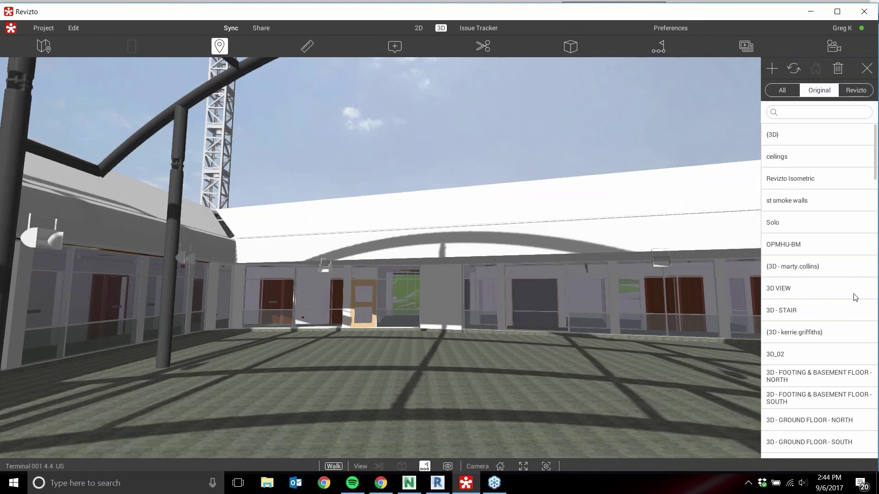
left_click(800, 378)
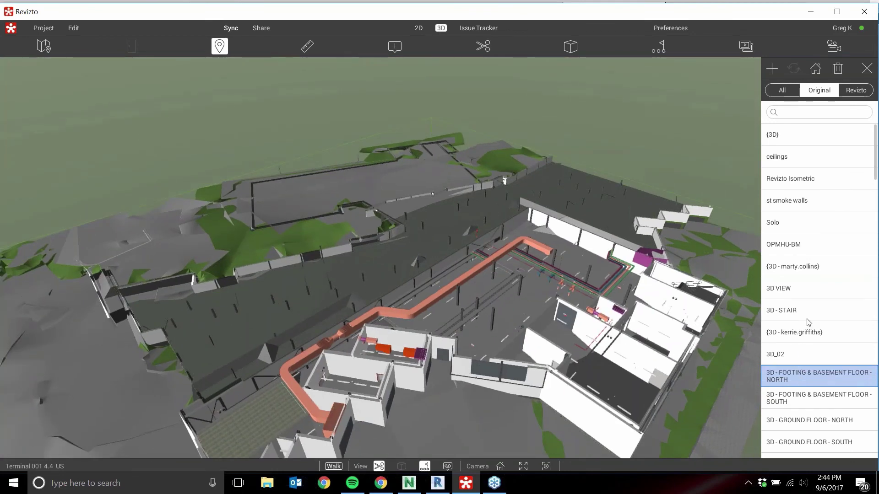
left_click(802, 183)
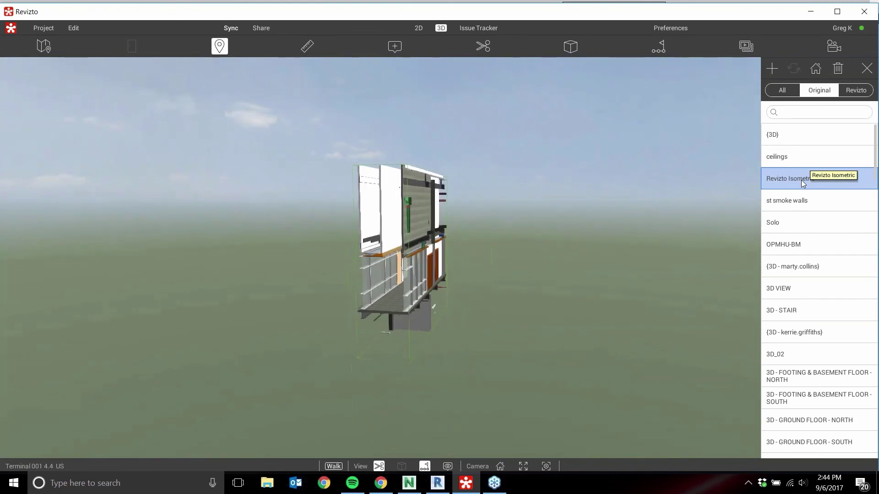
left_click(808, 134)
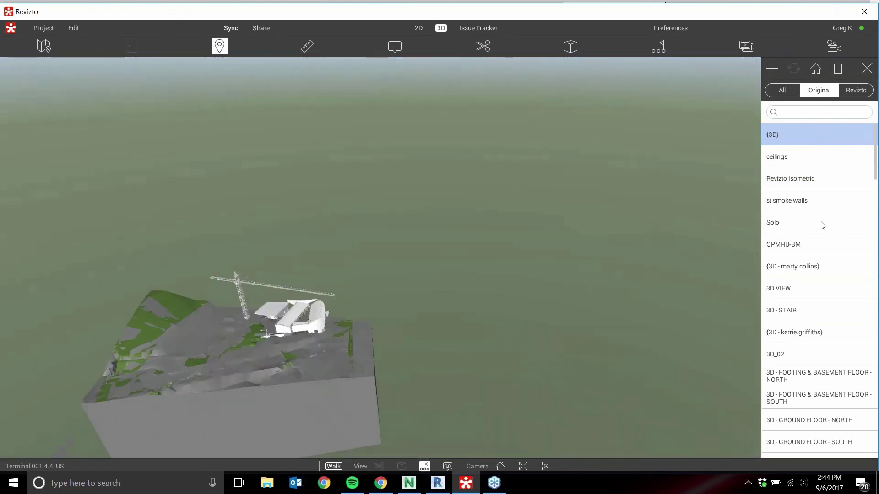
List only the viewpoints created in Revizto and show the one set as home
left_click(854, 92)
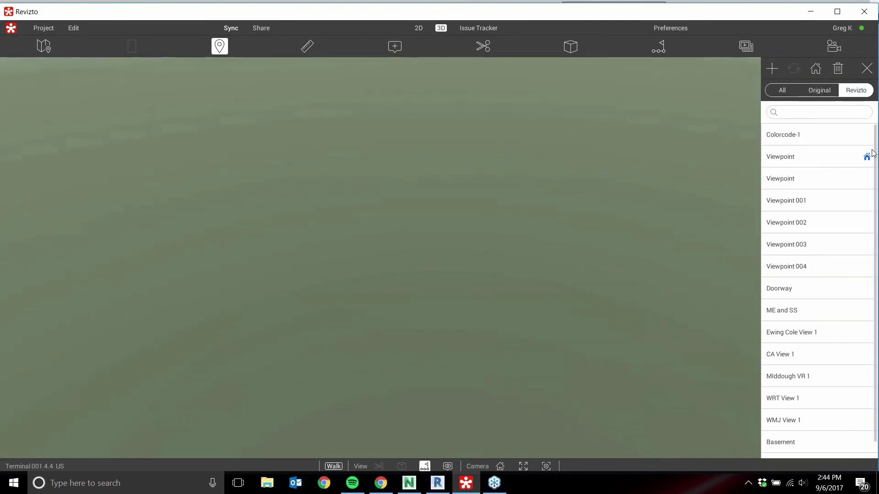
left_click(823, 161)
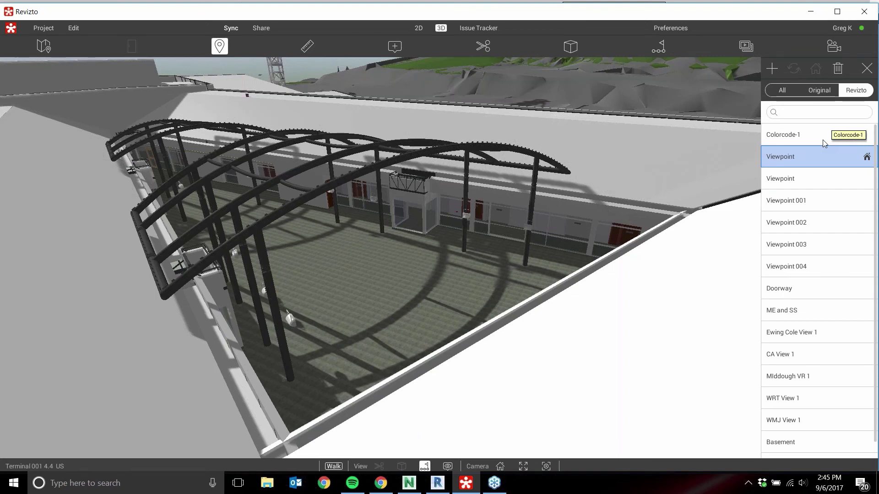
Close the viewpoint list and open sheet M_MH_WD0108 - MECHANICAL SERVICES DUCTWORK - SHEET 2 from the 2D sheet list
left_click(866, 69)
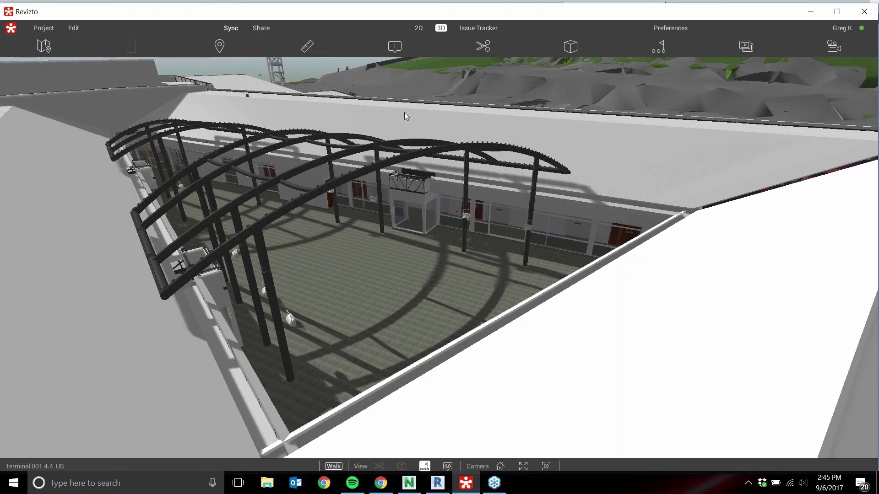
left_click(418, 29)
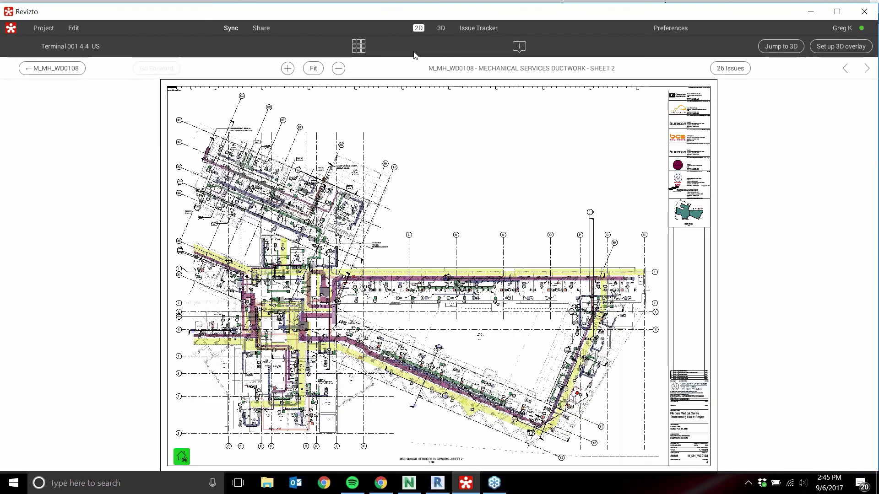
left_click(359, 46)
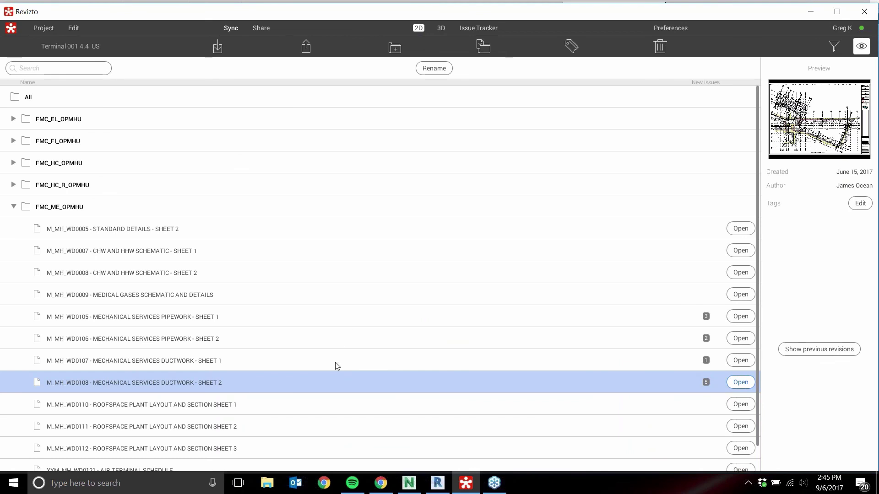
scroll(339, 354, "down", 2)
scroll(340, 354, "up", 2)
left_click(740, 383)
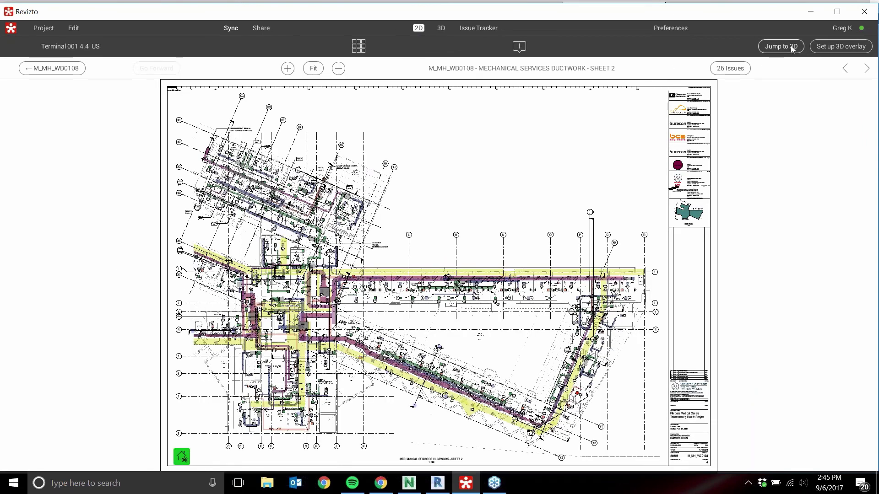
Jump from the ductwork sheet into 3D at the corridor south of OPEN SHARED ENSUITE 1, near grid line 2
scroll(447, 322, "up", 4)
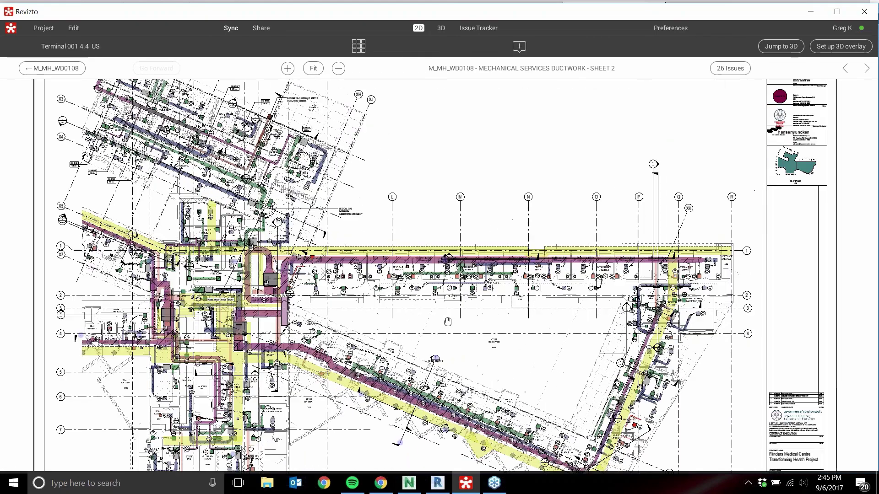
scroll(448, 321, "up", 2)
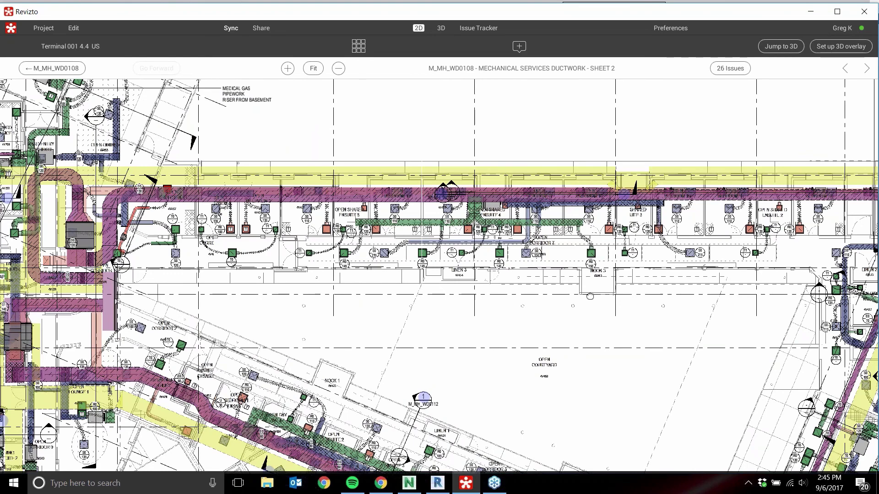
left_click_drag(591, 297, 458, 248)
scroll(550, 264, "up", 1)
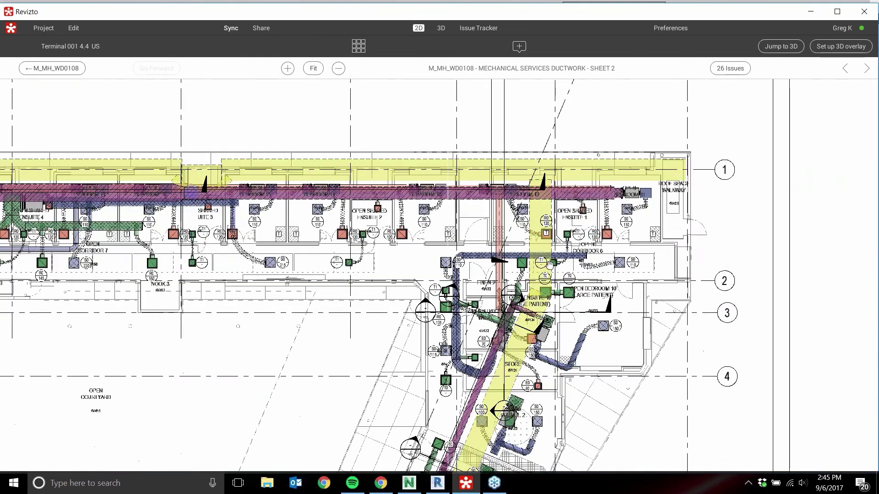
left_click(781, 46)
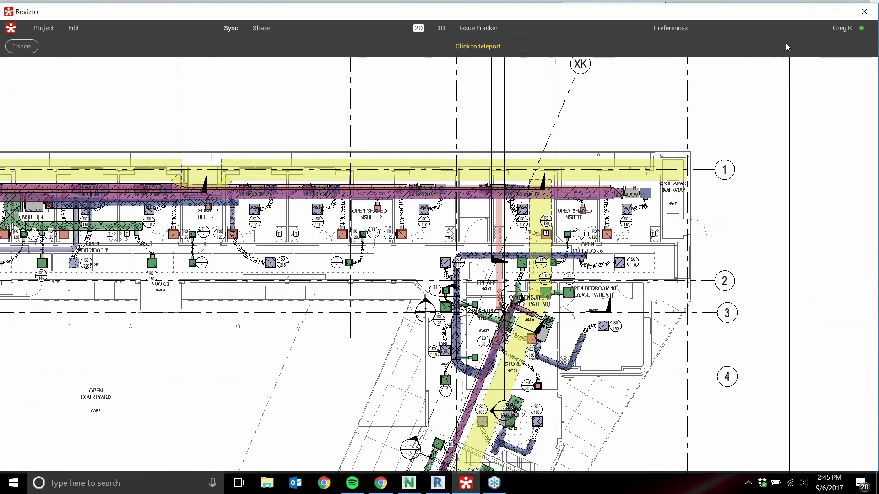
left_click(543, 264)
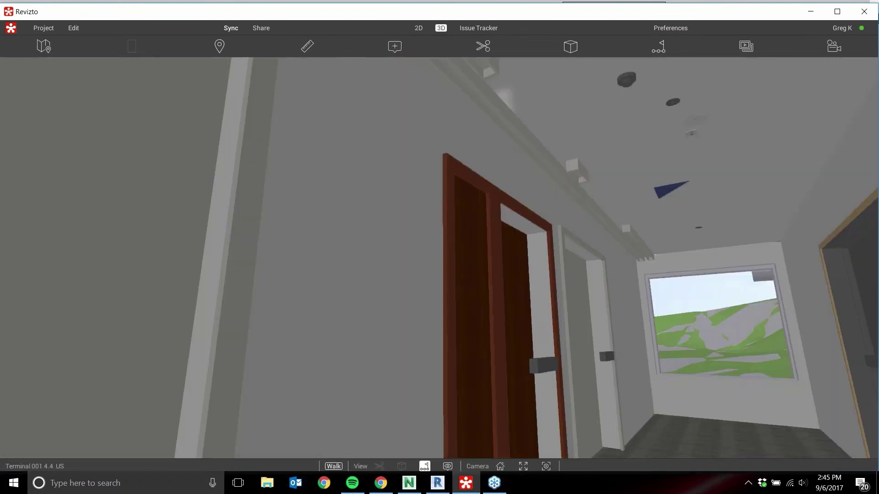
Look up in the corridor, move through the ceiling into the roof space and look around at the ducts and walkways
left_click_drag(543, 264, 292, 82)
key("w")
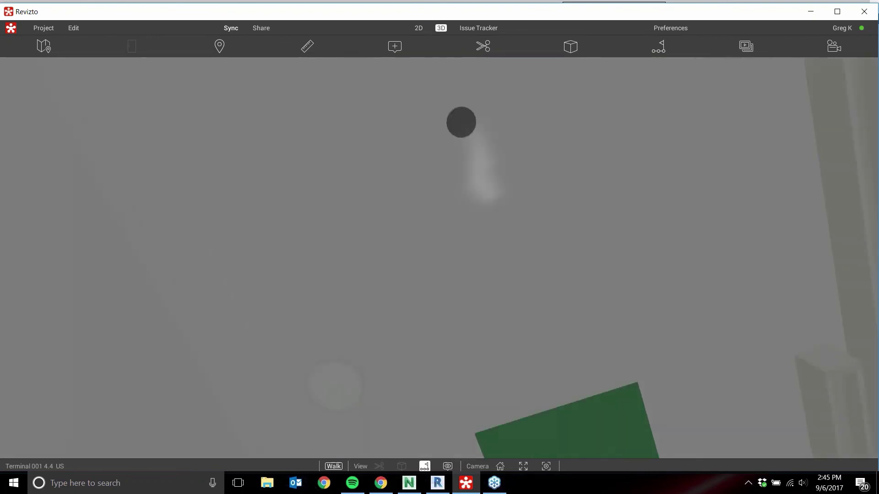
key("w")
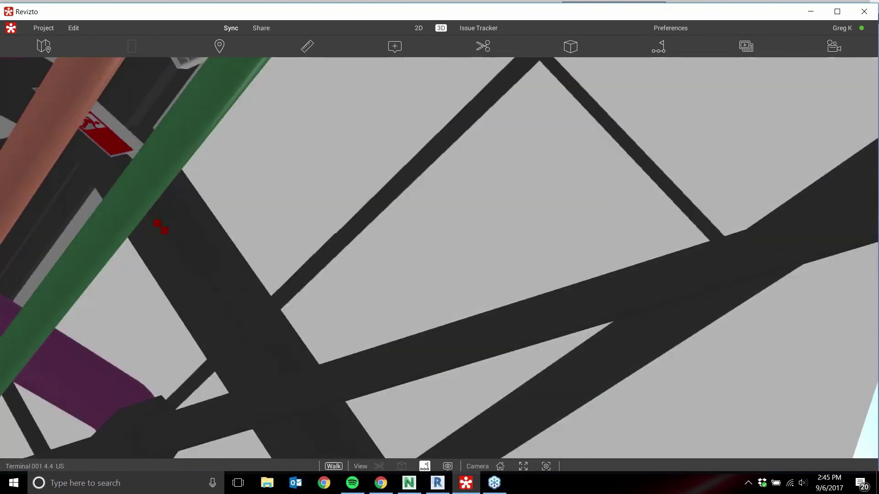
left_click_drag(292, 83, 76, 257)
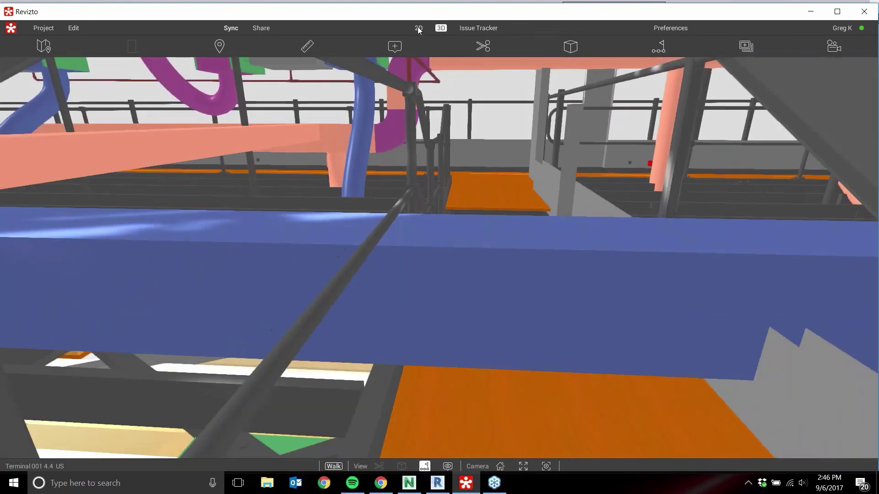
Return to the ductwork sheet, jump into 3D in the open courtyard and turn towards the glazed facade
left_click(418, 28)
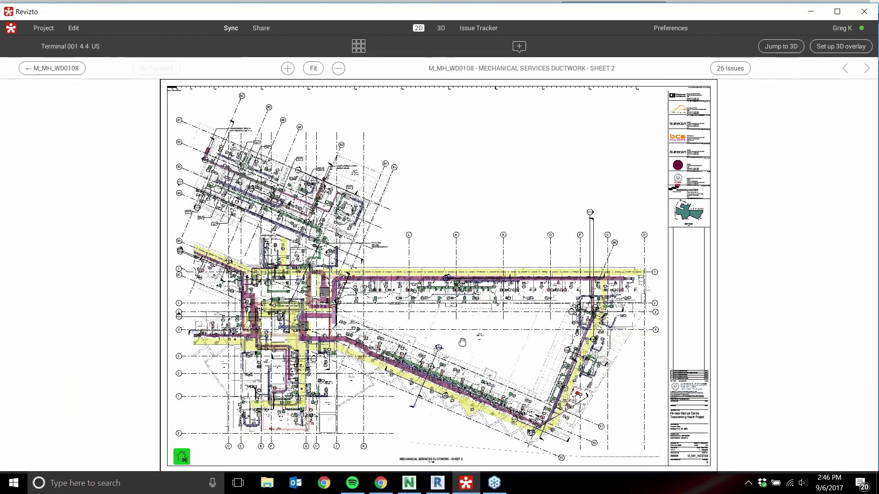
scroll(382, 327, "up", 2)
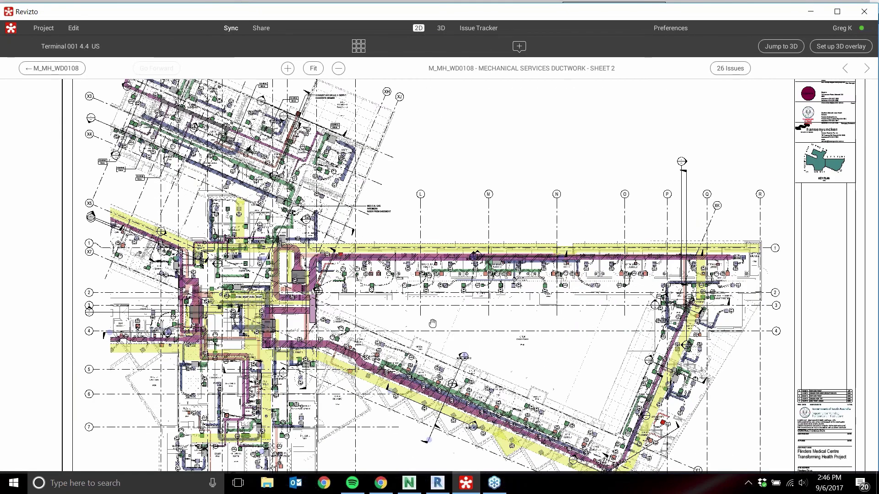
left_click(783, 45)
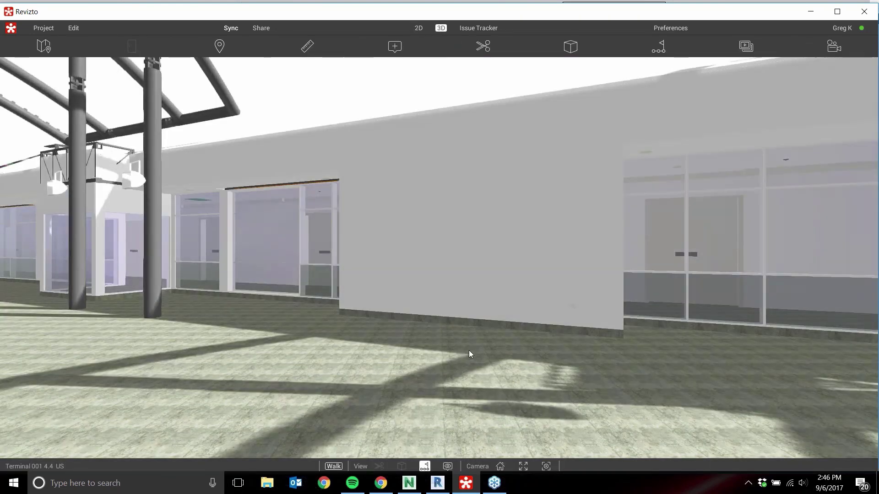
right_click_drag(469, 350, 220, 319)
key("w")
key("w")
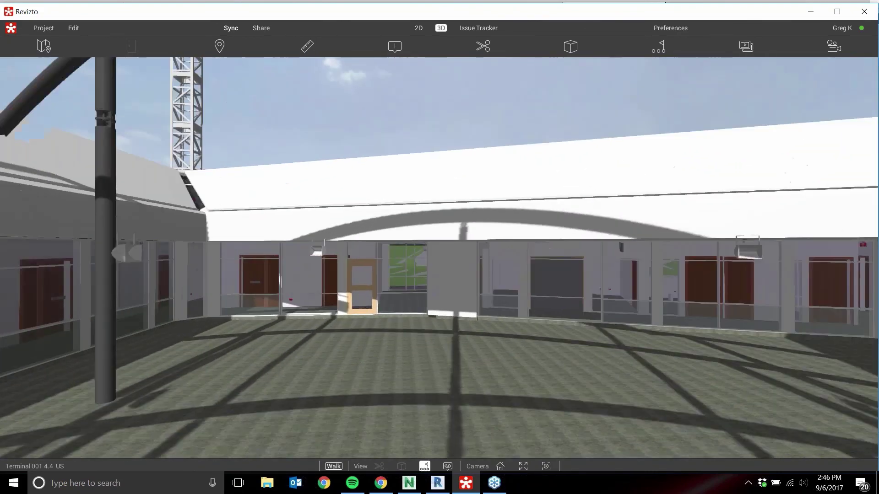
Walk across the courtyard up to the light wooden door in the glazed wall
key("w")
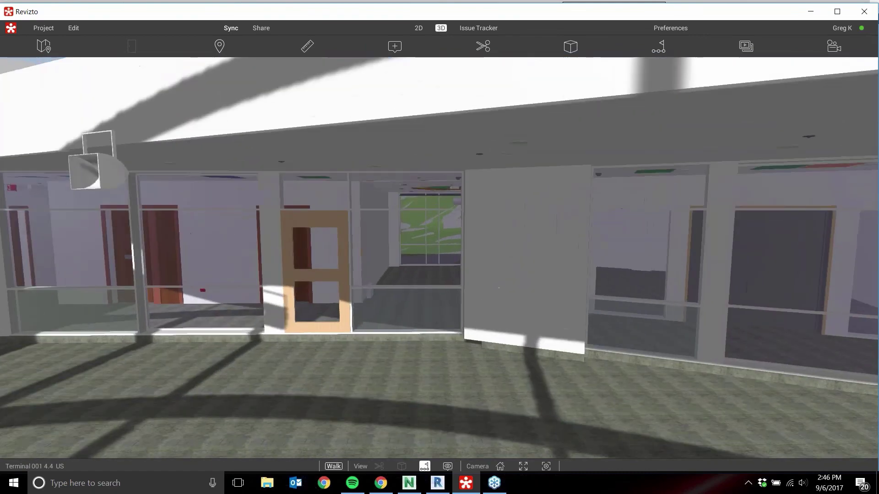
key("w")
right_click_drag(220, 320, 162, 319)
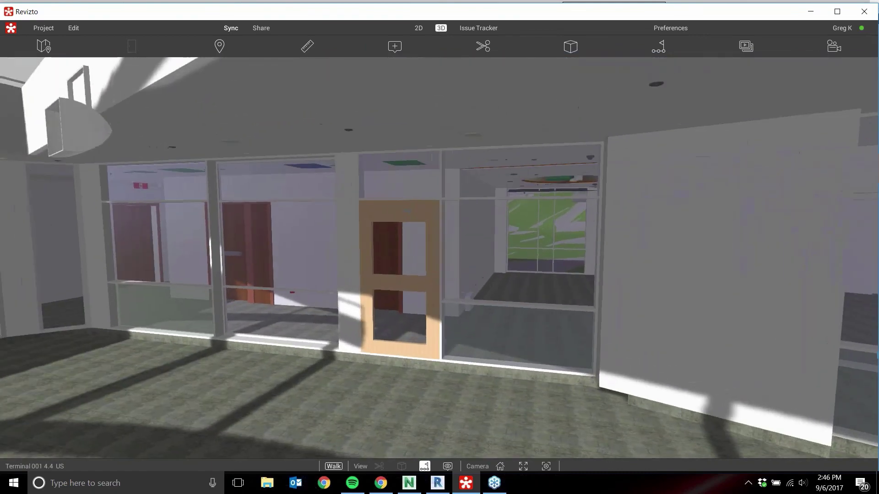
key("w")
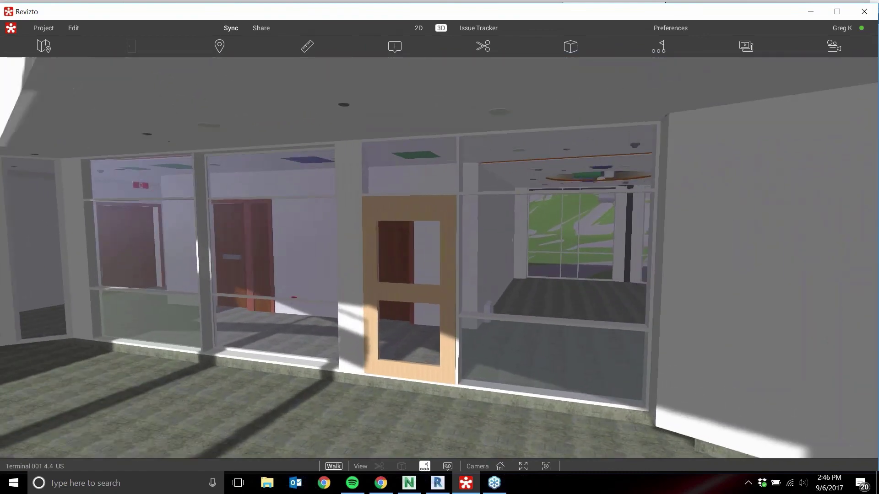
key("w")
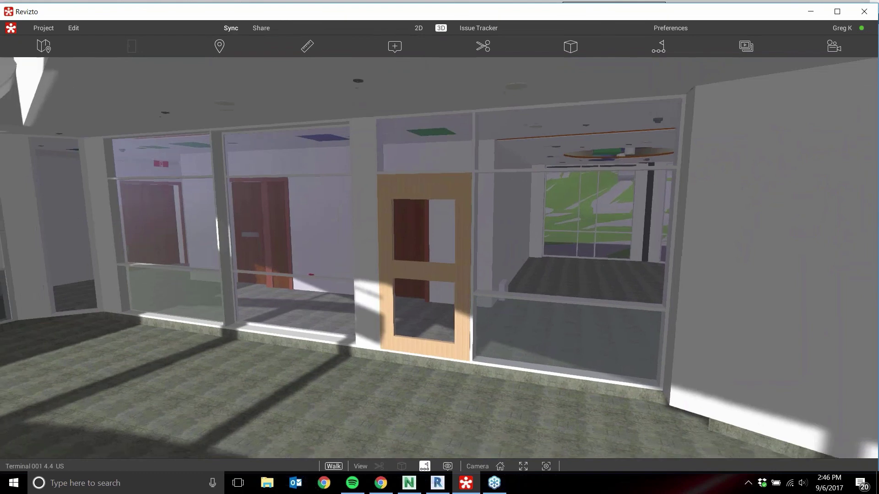
Measure the floor-to-ceiling height at the wooden door, and measure the door's height point to point along its edge
left_click(306, 47)
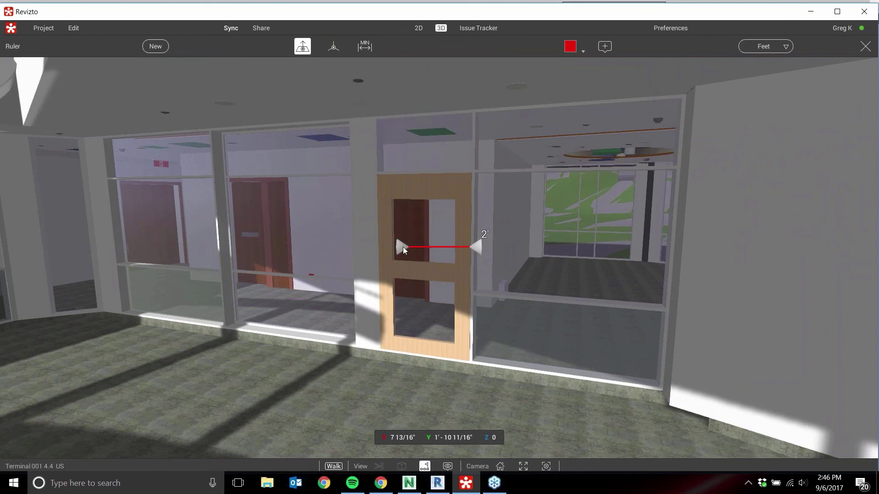
left_click(340, 372)
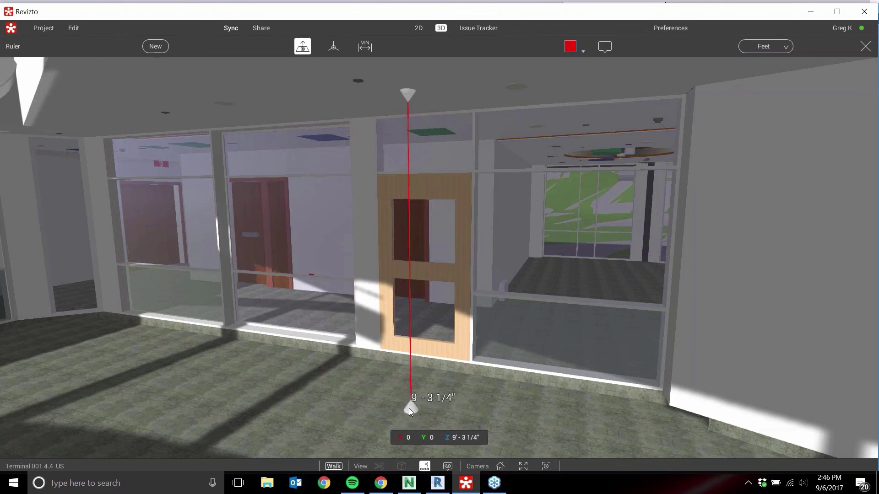
left_click(333, 47)
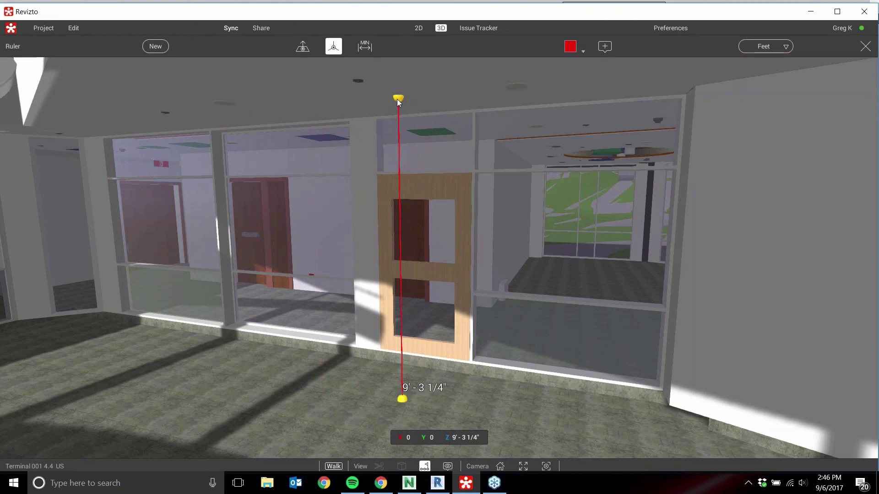
left_click_drag(400, 100, 471, 183)
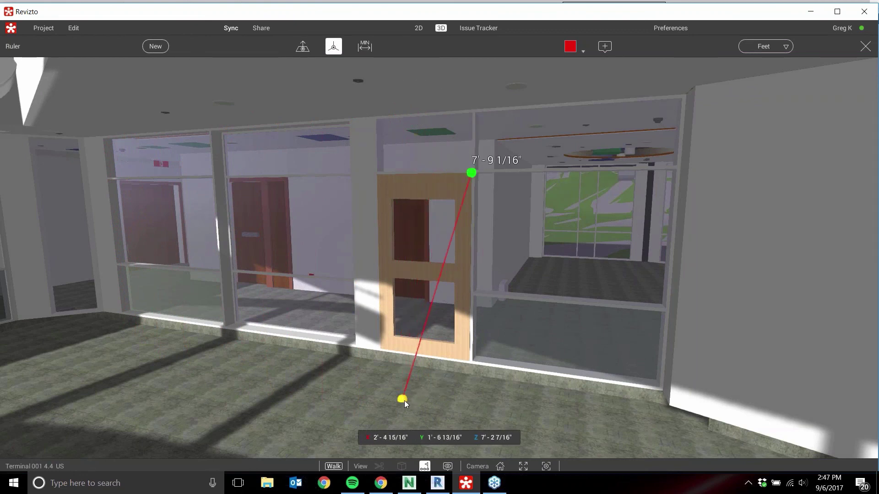
left_click_drag(404, 400, 469, 361)
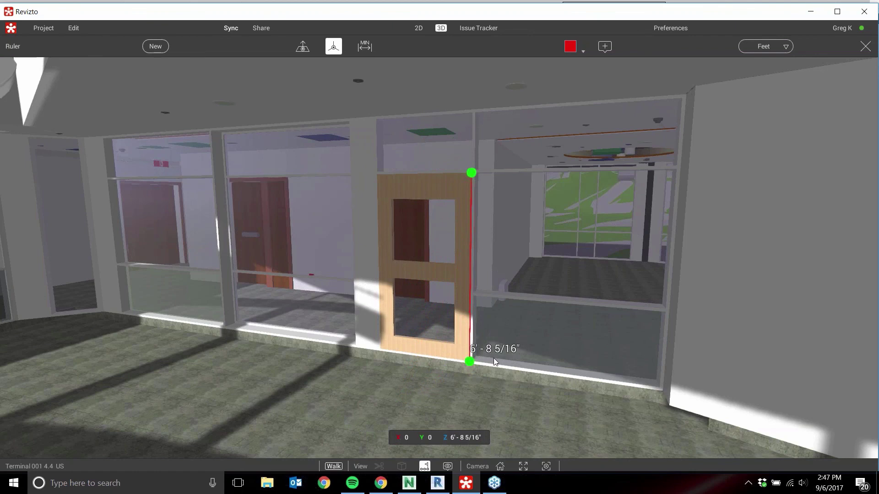
Measure the minimum distance between the courtyard column and the post beside the wooden door, and close the ruler
left_click(366, 47)
left_click_drag(308, 408, 446, 407)
left_click_drag(240, 256, 331, 254)
left_click(288, 263)
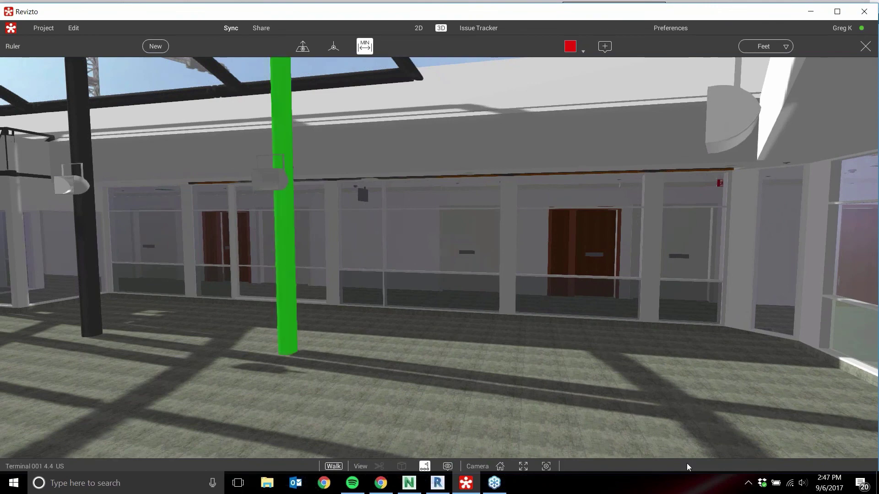
left_click_drag(697, 405, 527, 289)
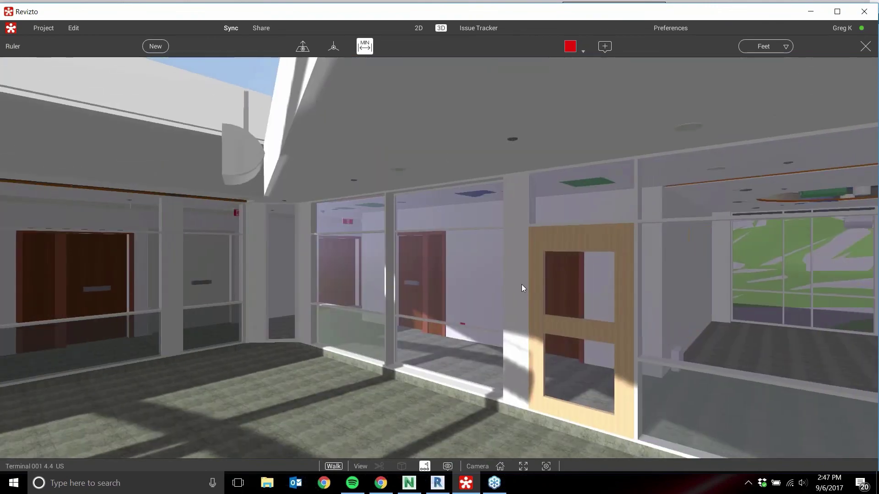
left_click(521, 285)
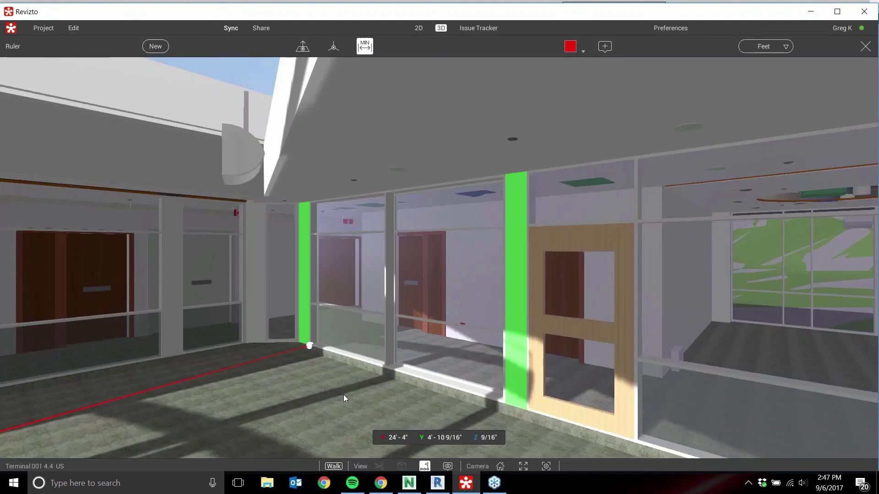
left_click_drag(343, 395, 639, 369)
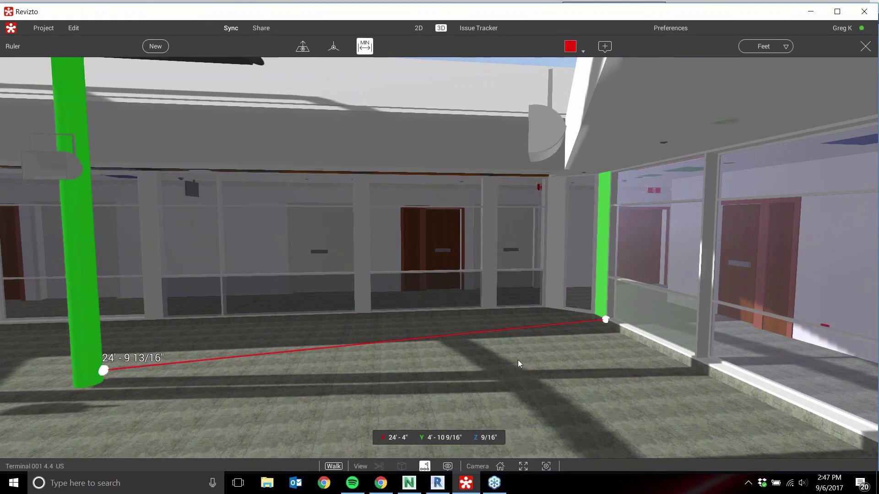
left_click(865, 47)
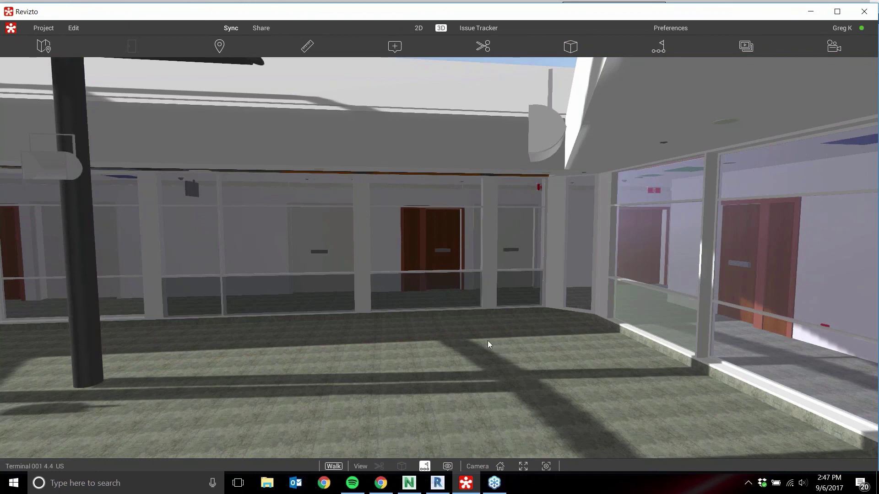
Section the model with a horizontal plane above the courtyard, and make a vertical plane cut through the rooms and roof space
left_click_drag(460, 333, 381, 318)
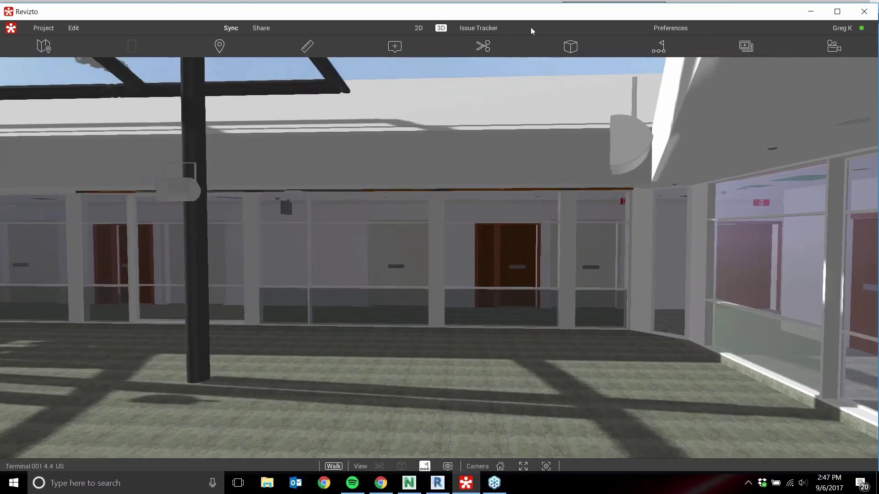
left_click(483, 47)
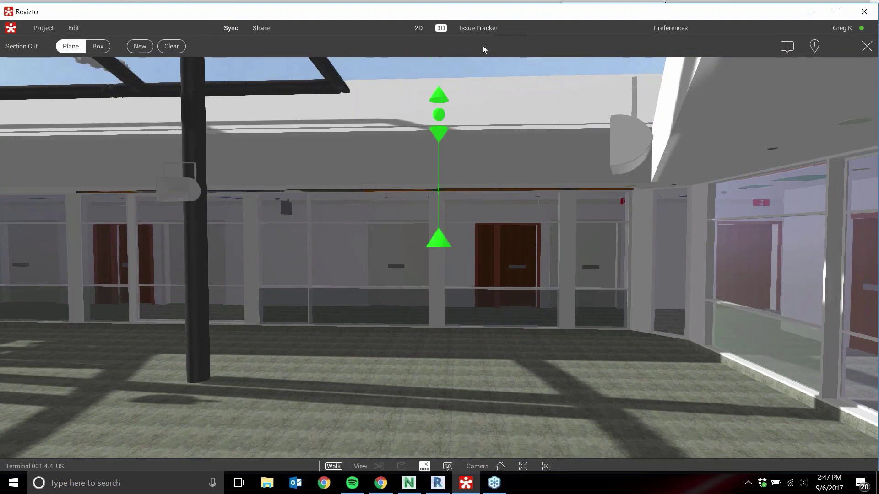
left_click_drag(438, 133, 429, 48)
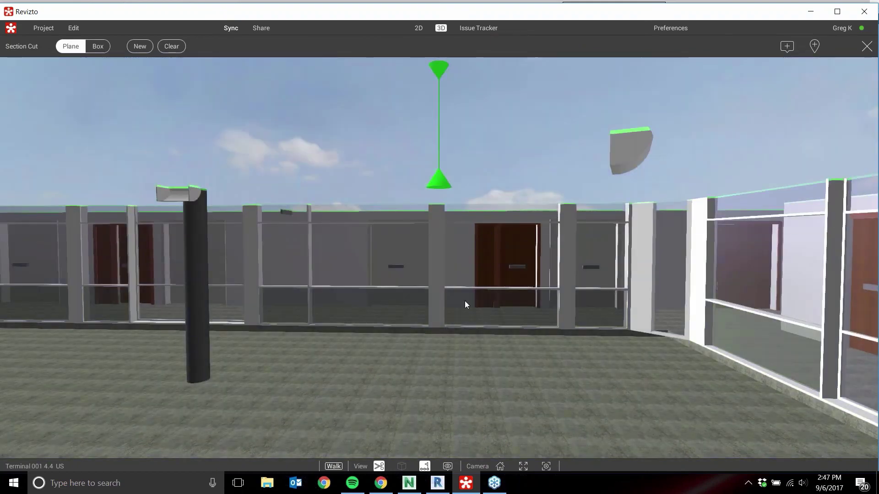
right_click_drag(465, 301, 433, 271)
key("s")
left_click_drag(446, 291, 454, 177)
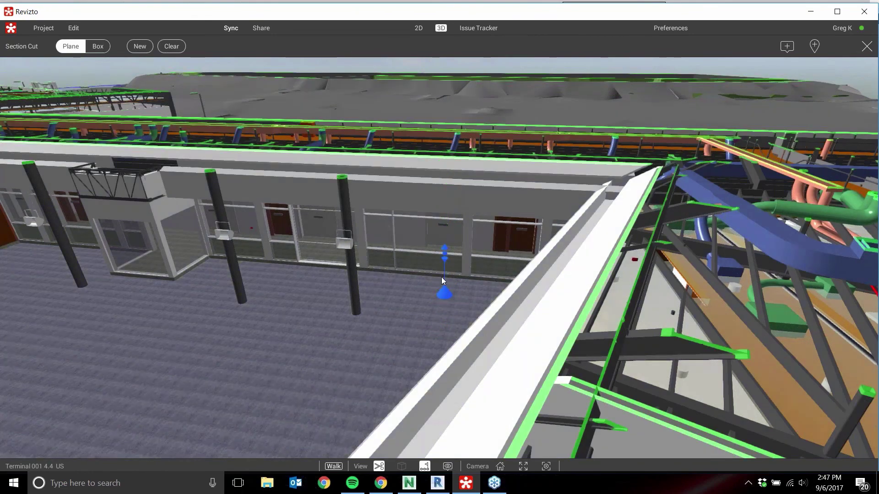
left_click_drag(441, 280, 476, 132)
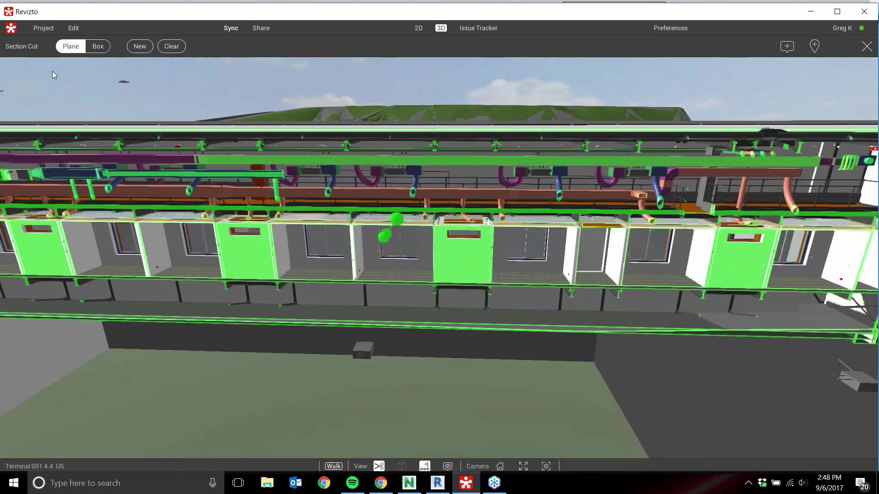
Switch the section cut to a box around the courtyard corner, adjust it and view the isolated portion from outside
left_click(98, 46)
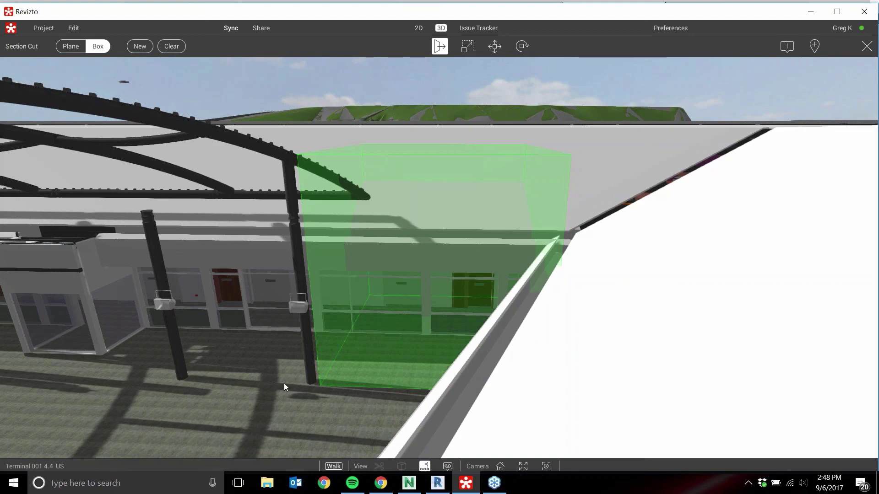
right_click_drag(284, 383, 320, 405)
right_click_drag(412, 229, 445, 194)
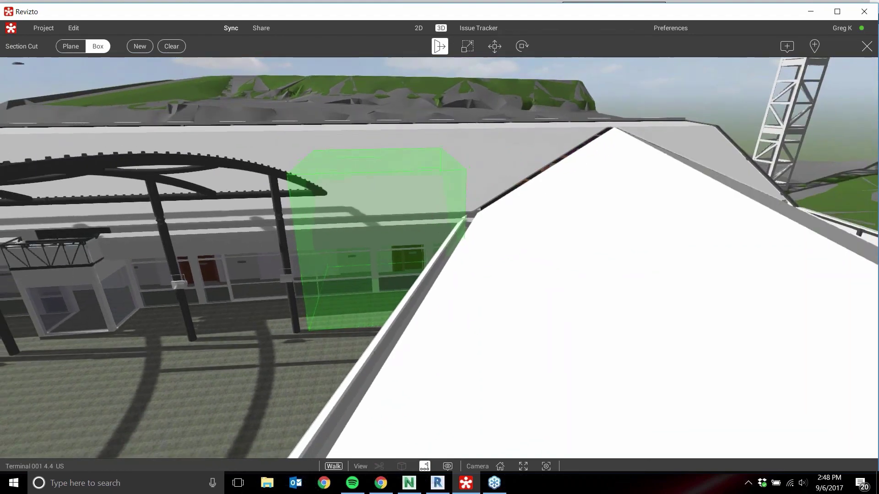
left_click_drag(393, 229, 391, 209)
right_click_drag(391, 212, 471, 194)
key("w")
key("s")
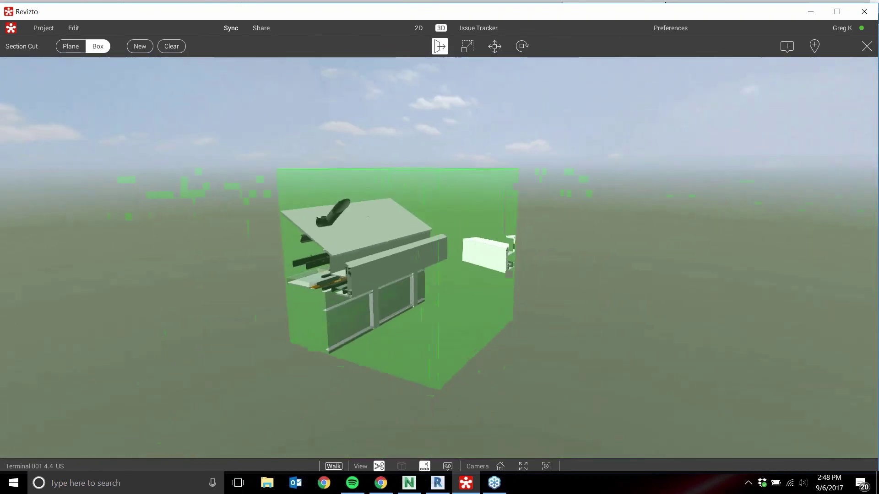
left_click_drag(389, 287, 298, 306)
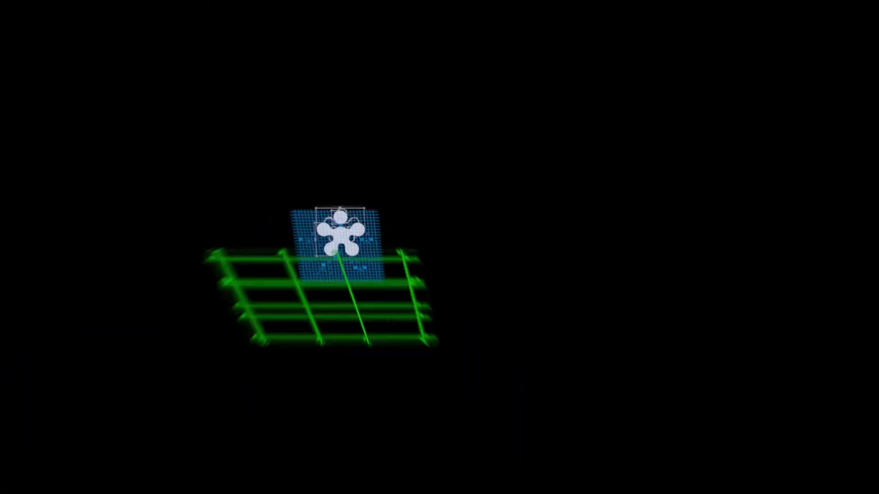